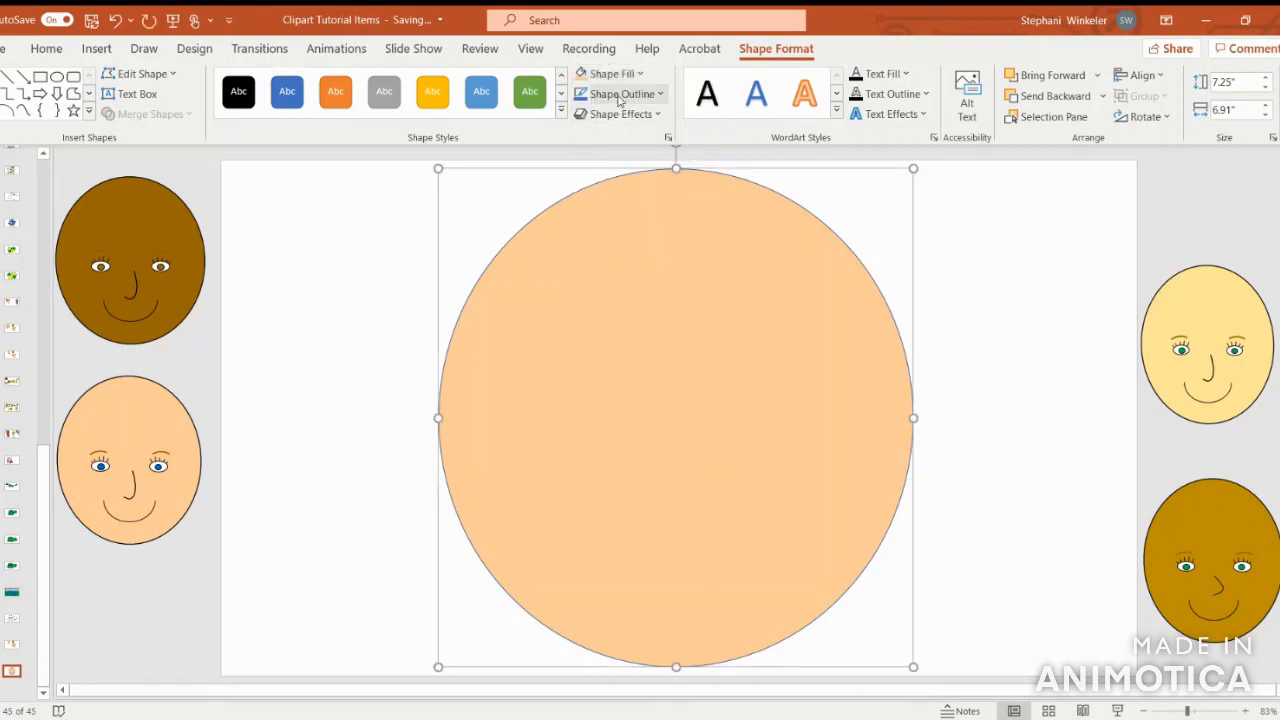
Step: Give the large peach face oval a black outline
{"action": "left_click", "coordinate": [620, 97]}
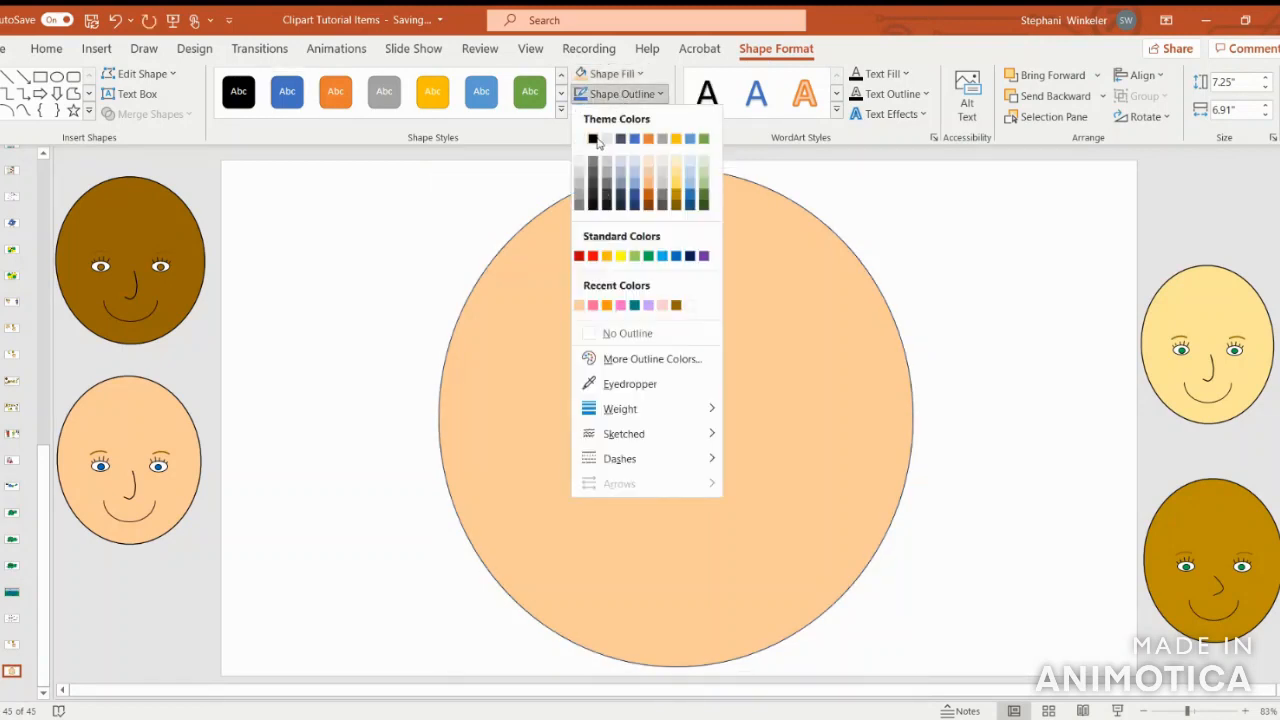
{"action": "left_click", "coordinate": [596, 141]}
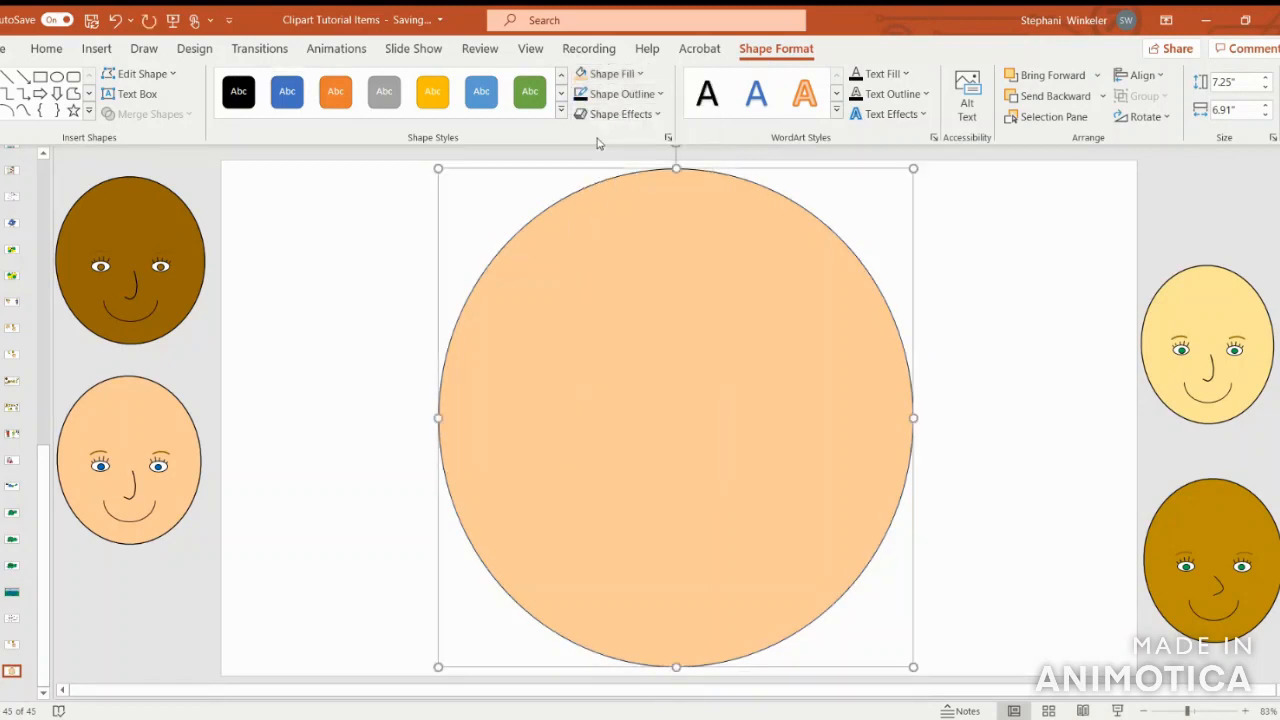
{"action": "left_click", "coordinate": [1019, 254]}
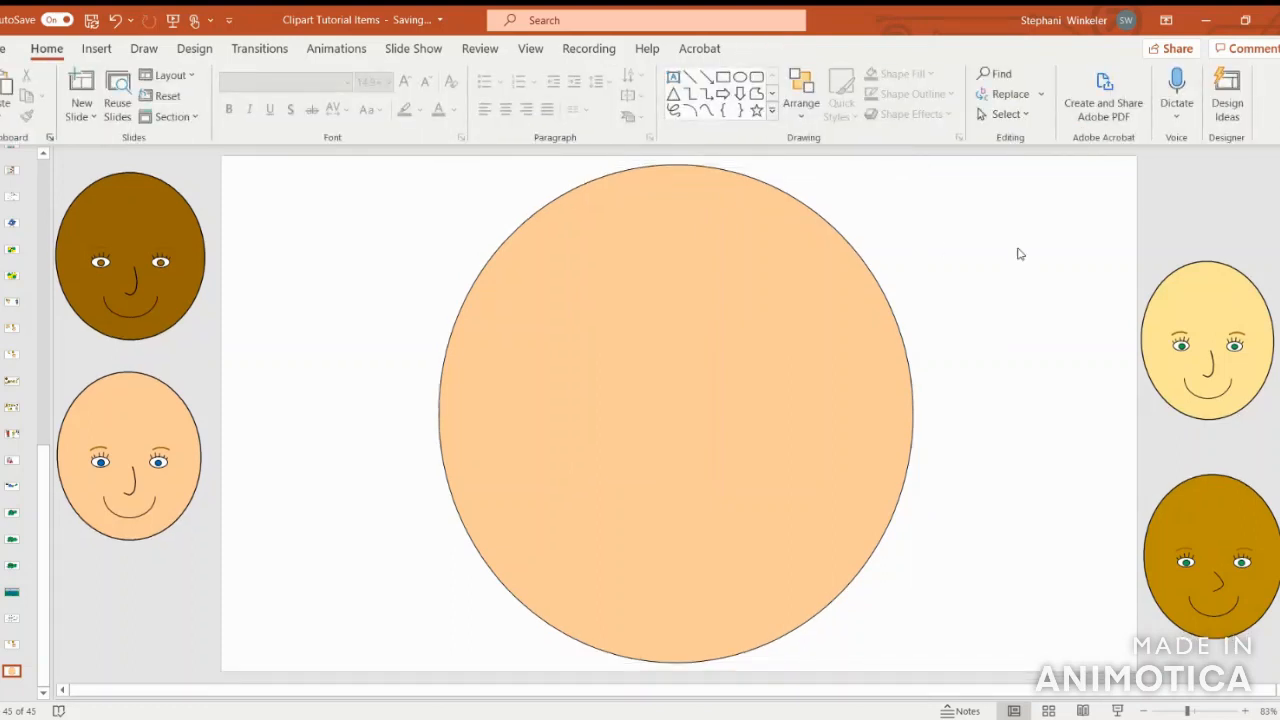
{"action": "left_click", "coordinate": [97, 49]}
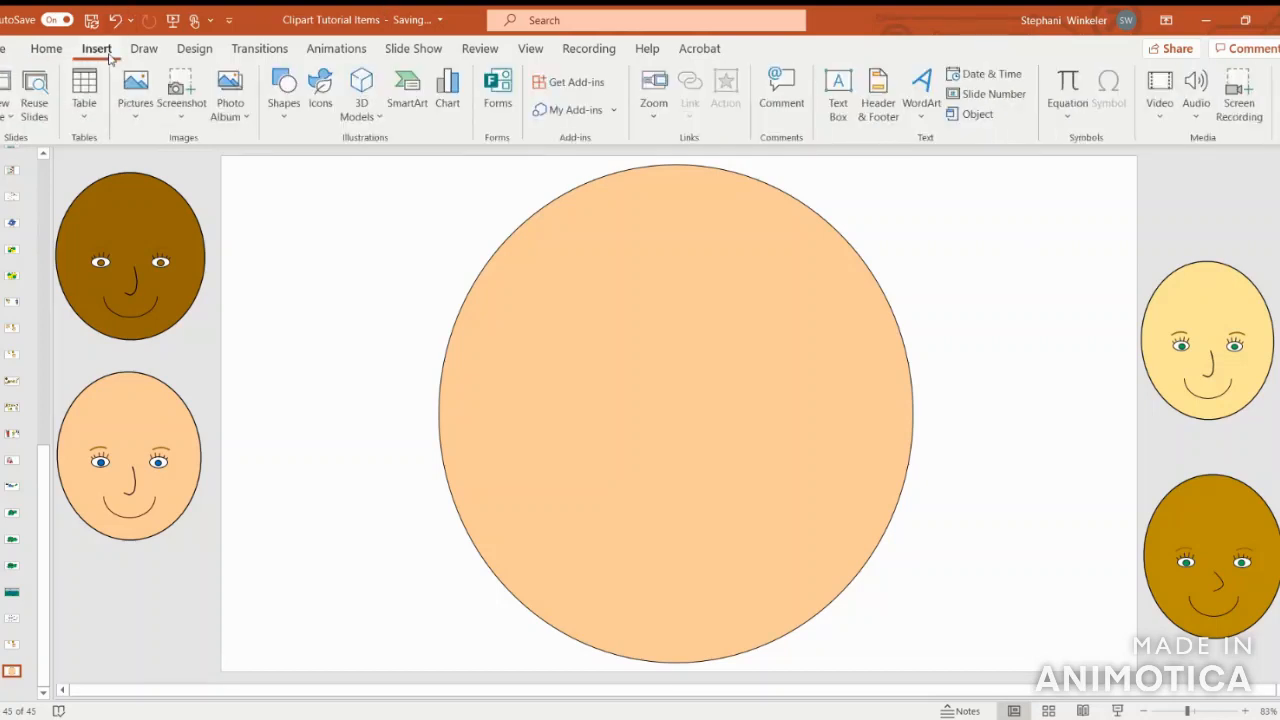
{"action": "left_click", "coordinate": [283, 92]}
{"action": "left_click", "coordinate": [343, 167]}
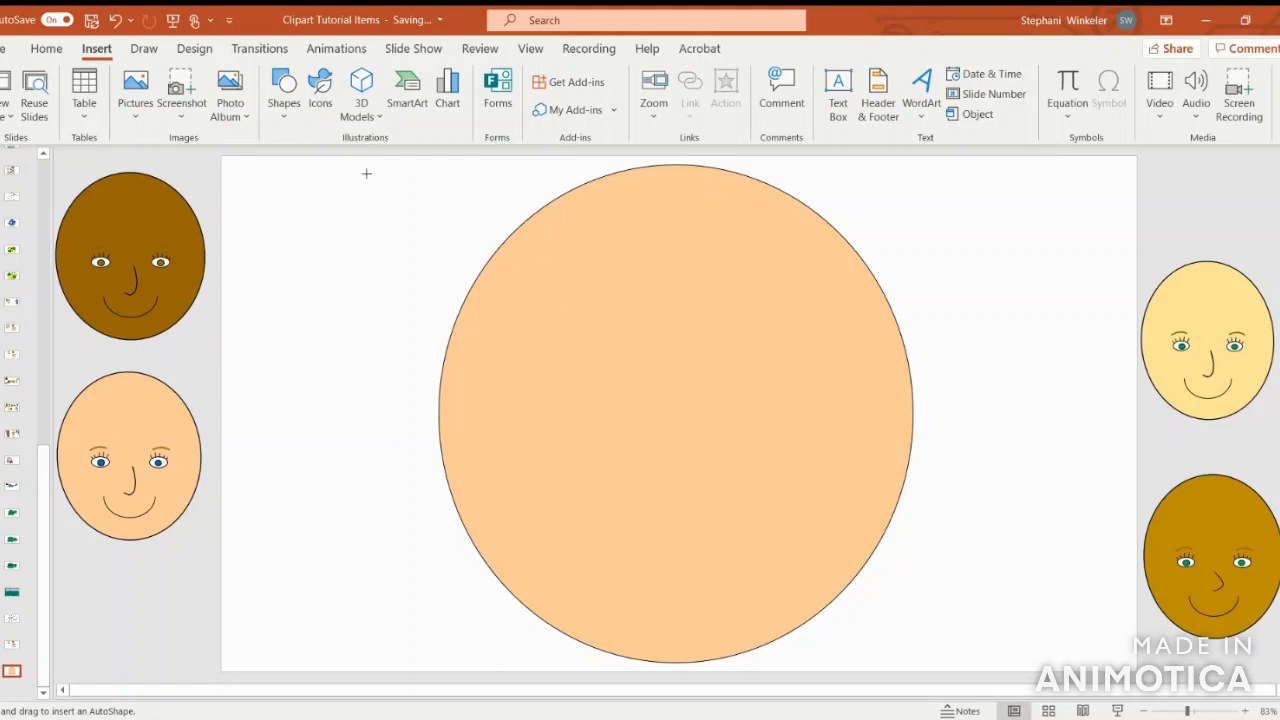
{"action": "left_click", "coordinate": [283, 92]}
{"action": "left_click", "coordinate": [342, 166]}
{"action": "mouse_move", "coordinate": [549, 289]}
{"action": "left_mouse_down"}
{"action": "mouse_move", "coordinate": [626, 331]}
{"action": "mouse_move", "coordinate": [561, 281]}
{"action": "mouse_move", "coordinate": [563, 294]}
{"action": "left_mouse_up"}
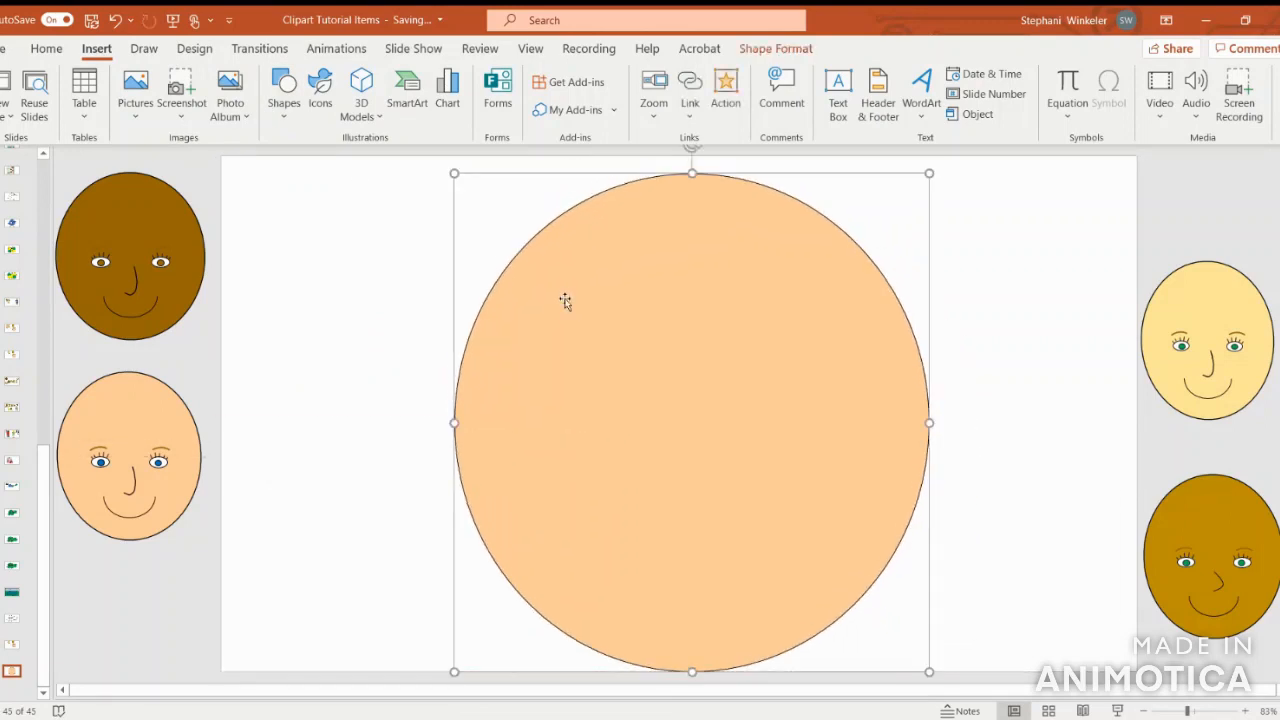
Step: Draw an oval about 1.33 inches wide and 0.88 inches high for the face's left eye and fill it white
{"action": "left_click", "coordinate": [295, 115]}
{"action": "left_click", "coordinate": [313, 162]}
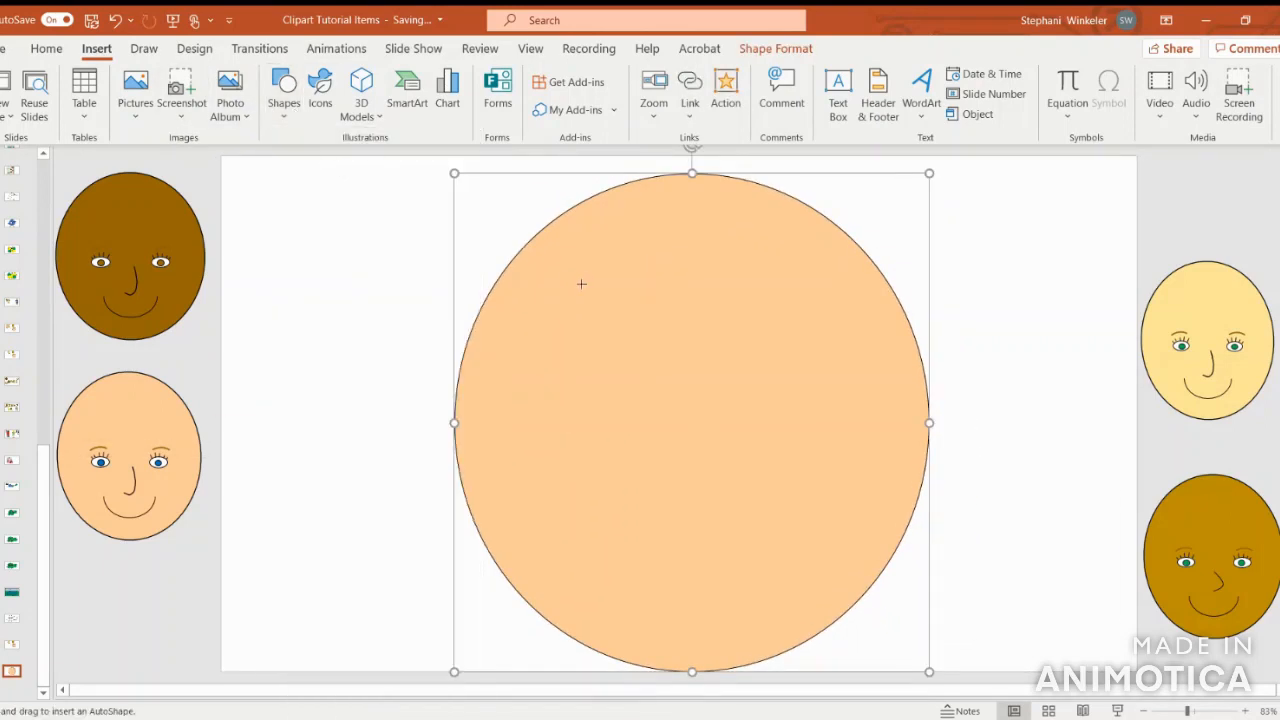
{"action": "left_click_drag", "start_coordinate": [556, 271], "coordinate": [664, 330]}
{"action": "left_click_drag", "start_coordinate": [608, 296], "coordinate": [638, 358]}
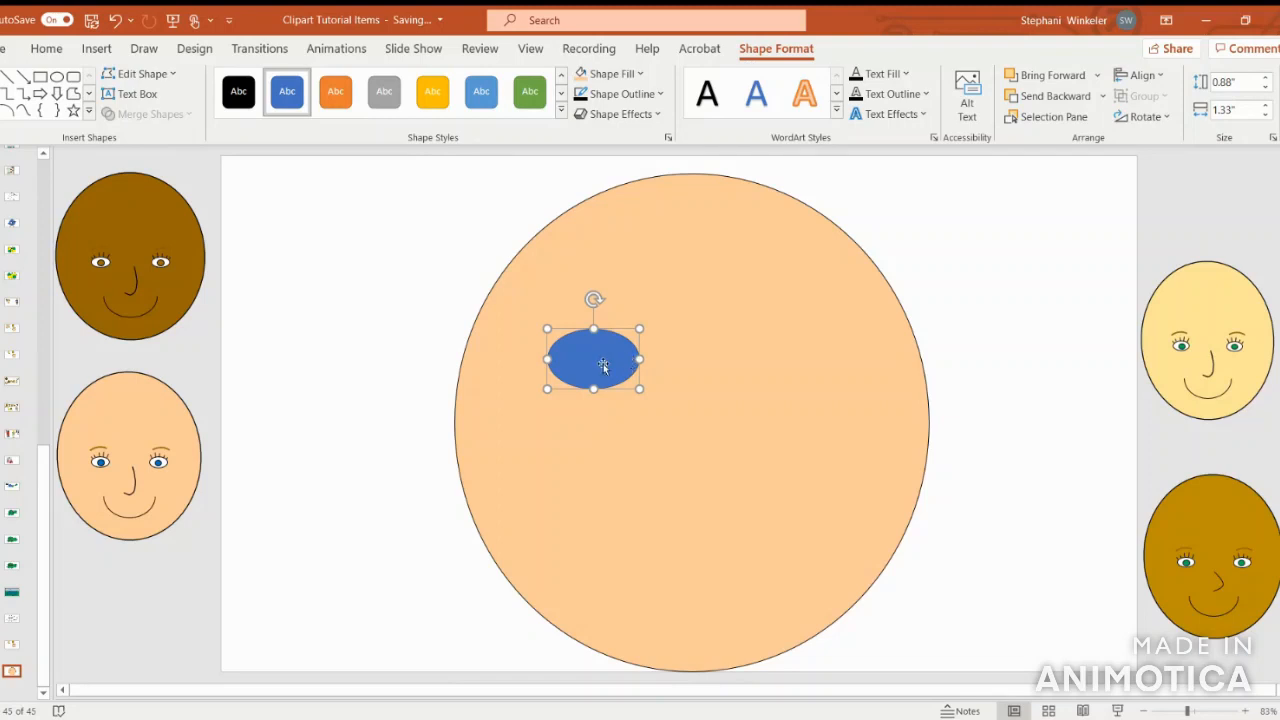
{"action": "left_click", "coordinate": [610, 73]}
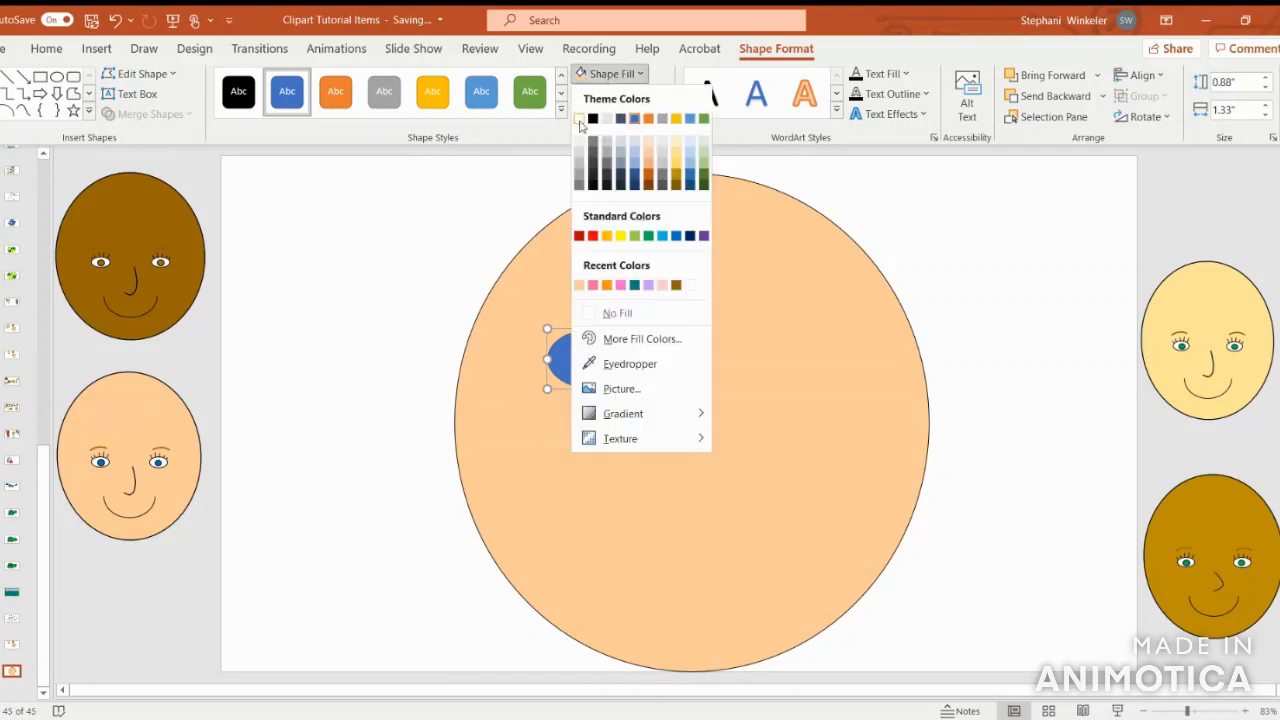
{"action": "left_click", "coordinate": [580, 124]}
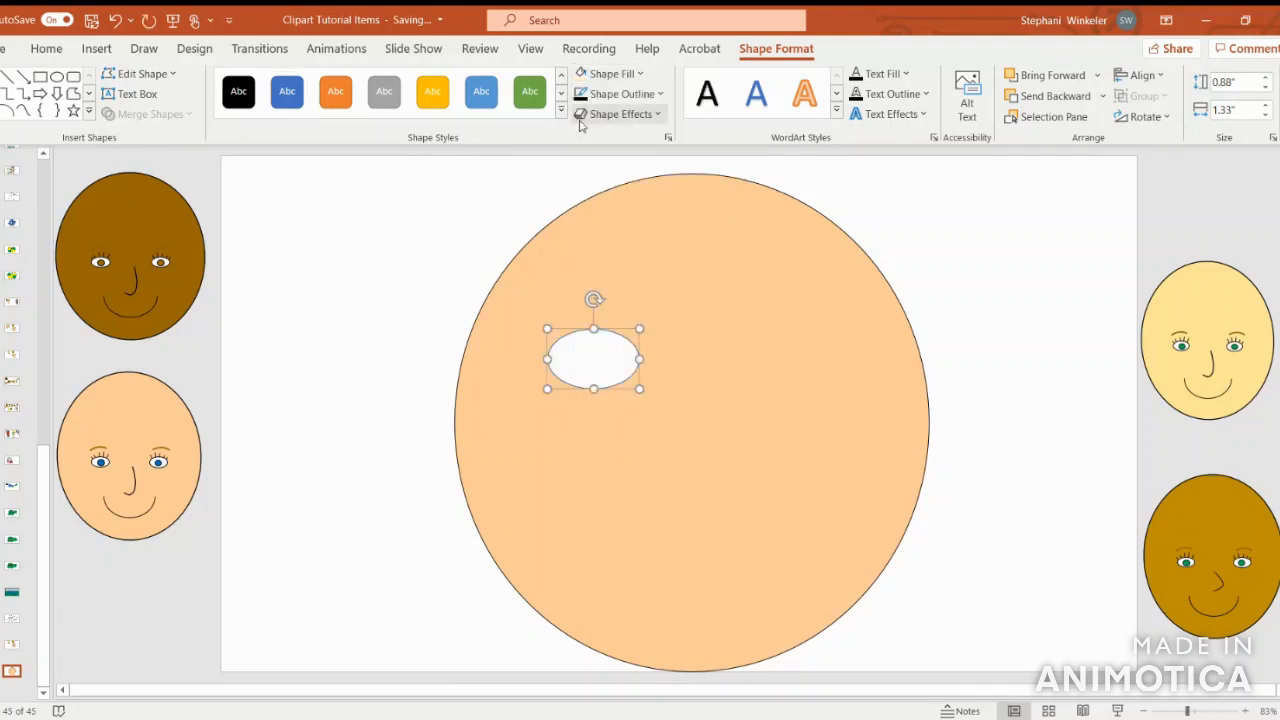
Step: Add an iris circle about 0.66 inches wide at the lower middle of the white eye oval and fill it standard blue
{"action": "key", "text": "ctrl+v"}
{"action": "mouse_move", "coordinate": [651, 370]}
{"action": "left_mouse_down"}
{"action": "mouse_move", "coordinate": [614, 364]}
{"action": "mouse_move", "coordinate": [590, 385]}
{"action": "mouse_move", "coordinate": [610, 344]}
{"action": "mouse_move", "coordinate": [600, 366]}
{"action": "left_mouse_up"}
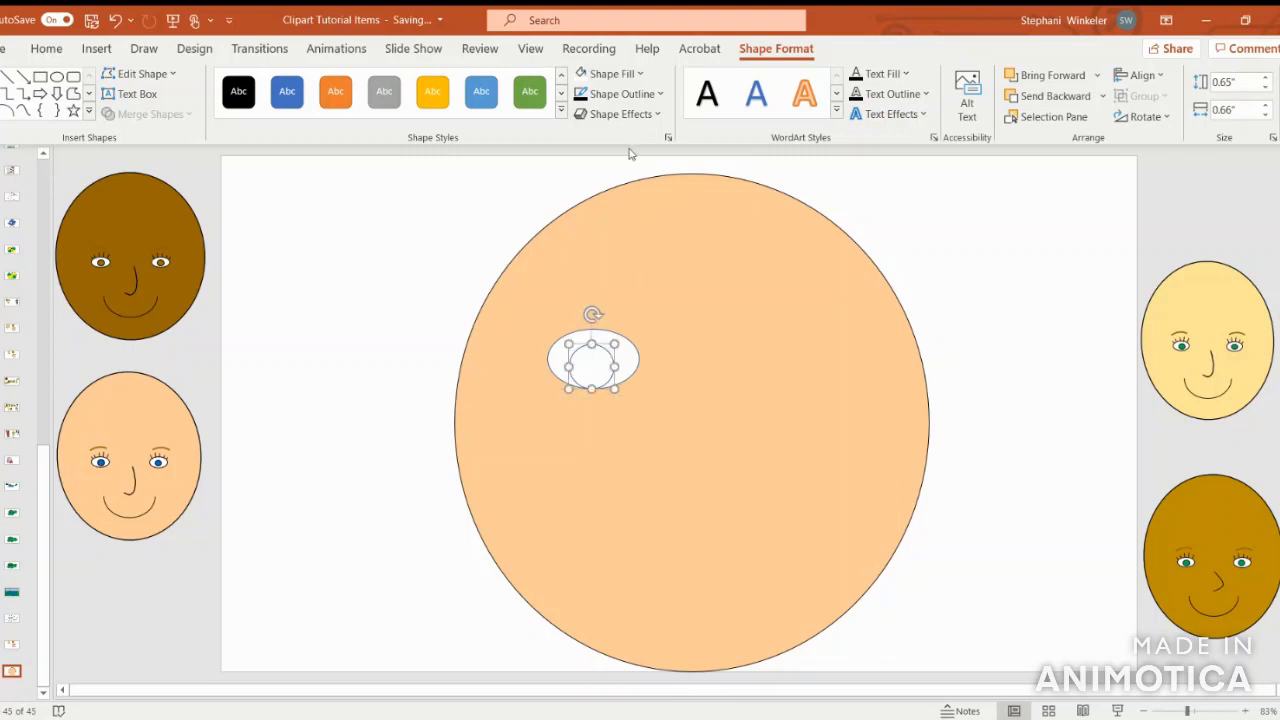
{"action": "left_click", "coordinate": [638, 74]}
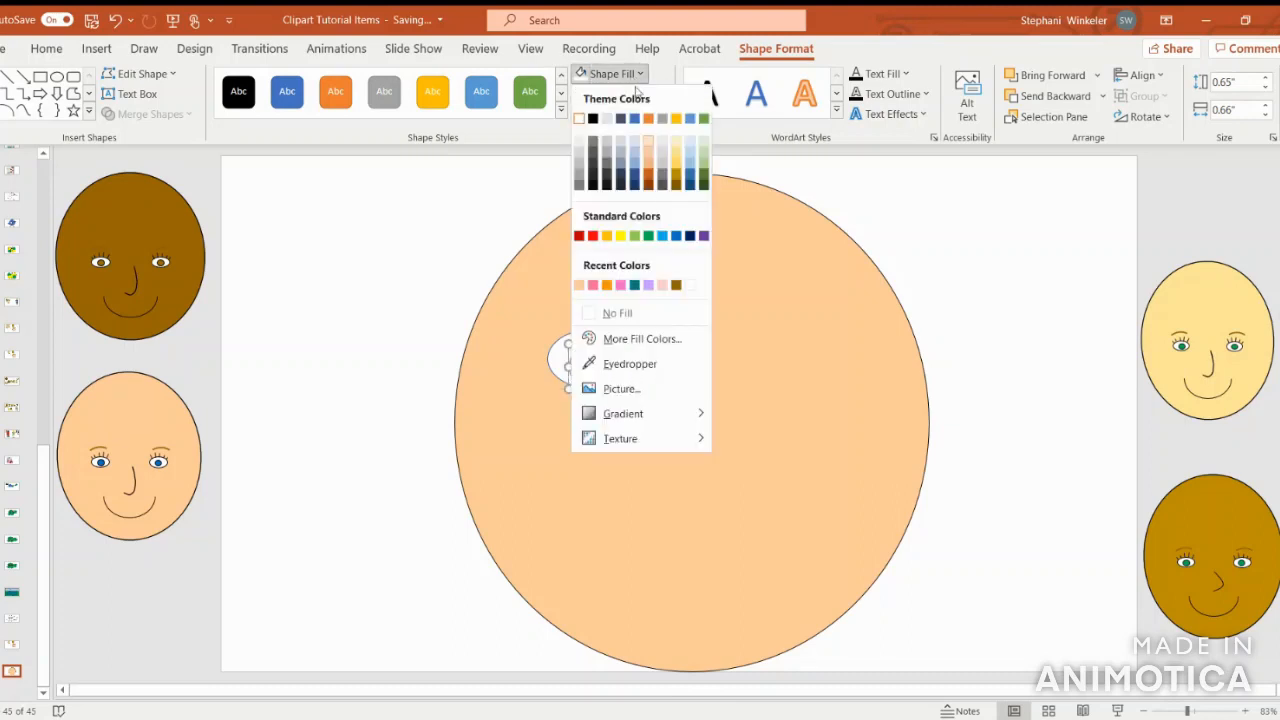
{"action": "left_click", "coordinate": [676, 236]}
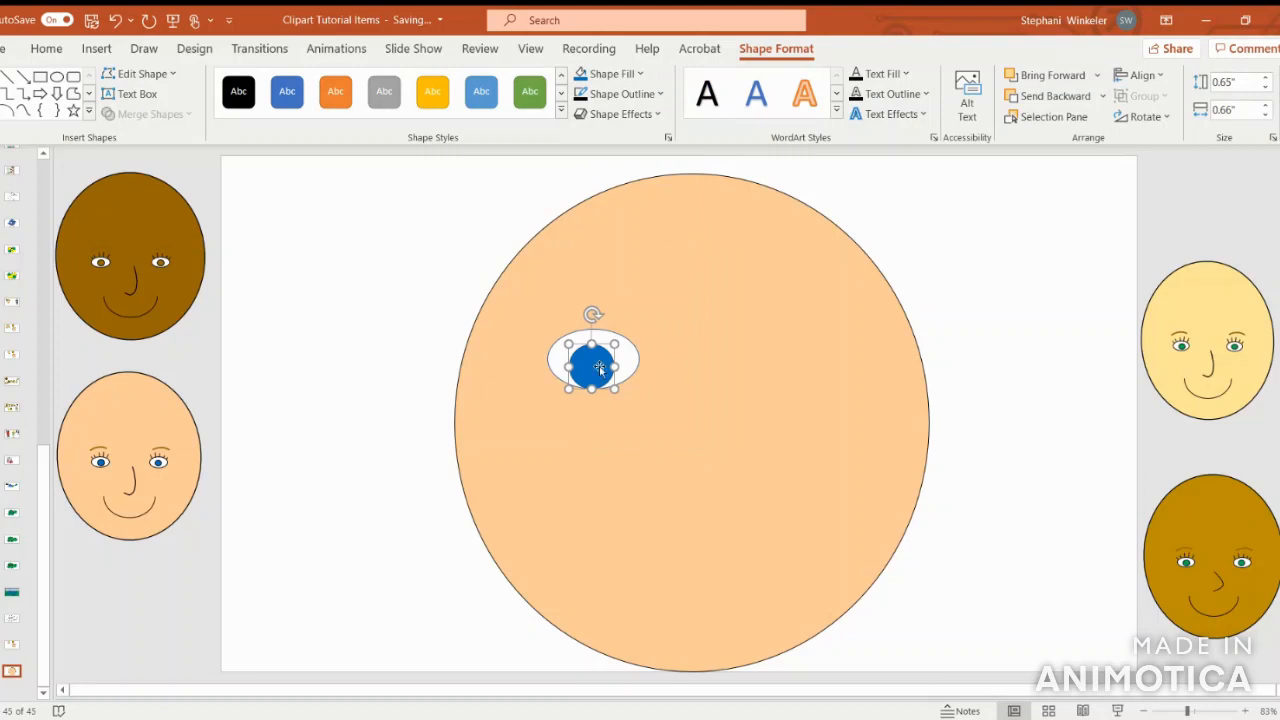
{"action": "left_click_drag", "start_coordinate": [592, 365], "coordinate": [594, 365]}
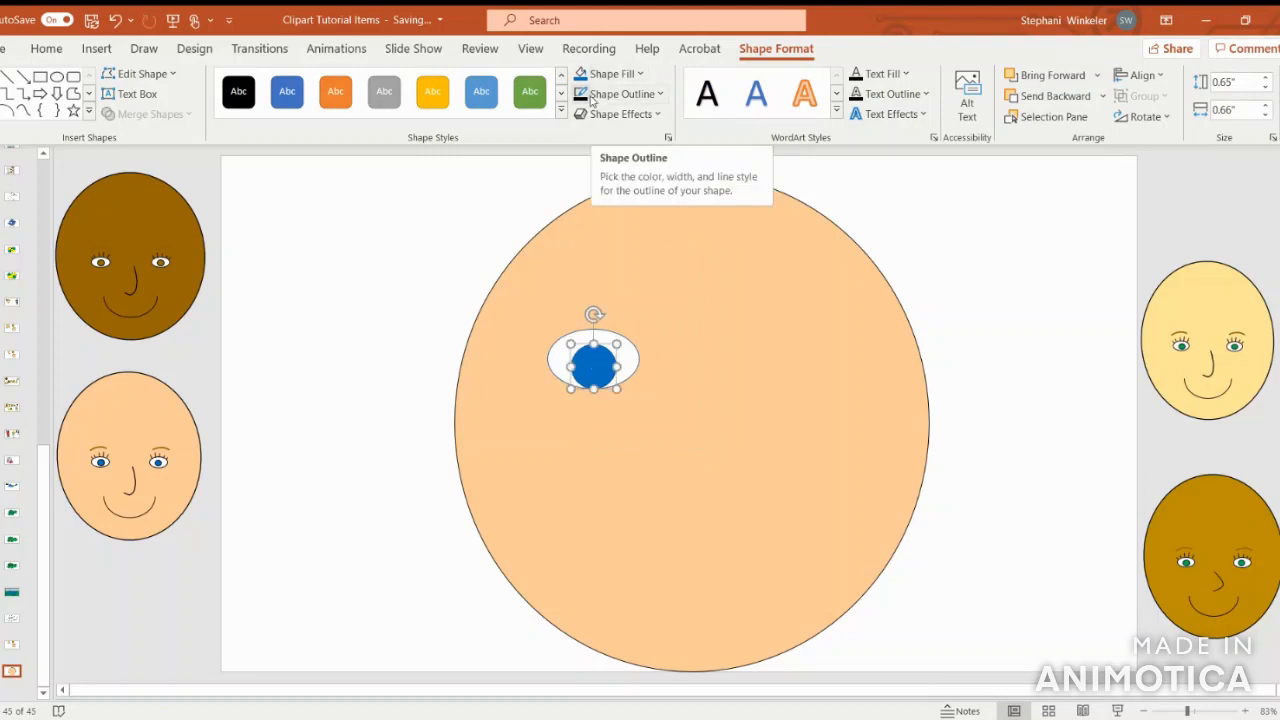
Step: Group the blue iris with the white eye oval
{"action": "left_click", "coordinate": [622, 372]}
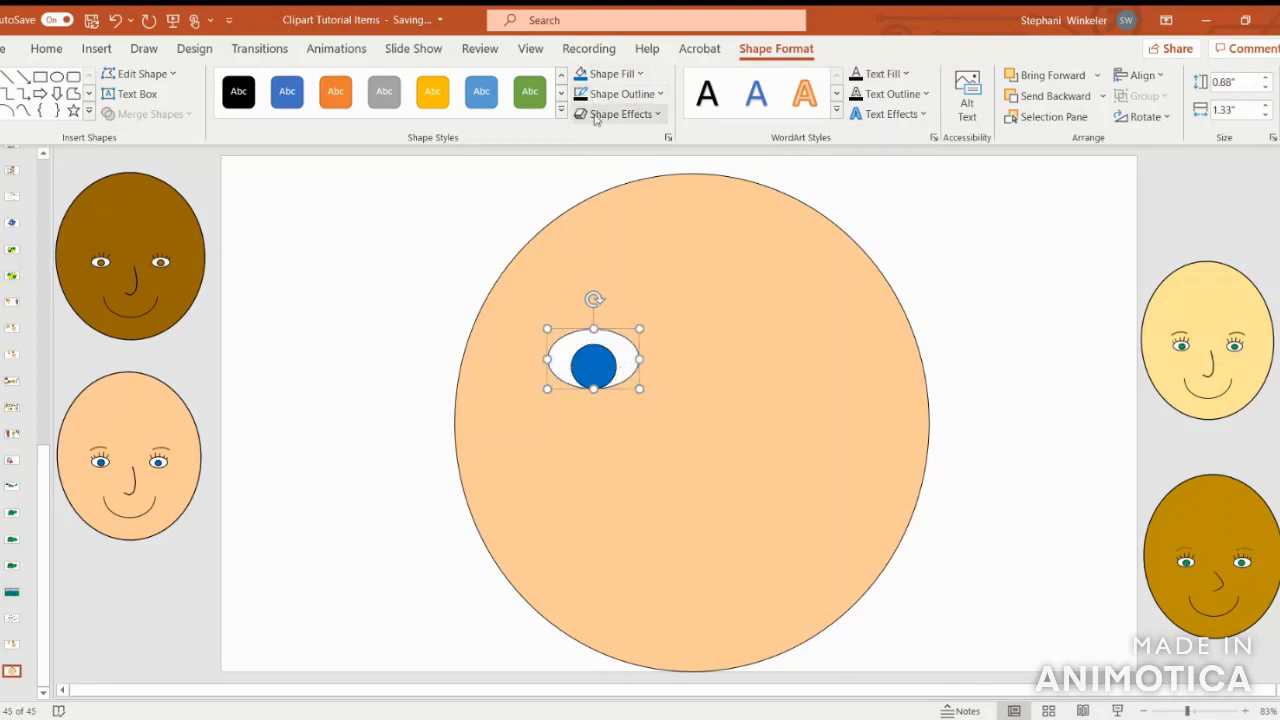
{"action": "left_click", "coordinate": [955, 400]}
{"action": "left_click", "coordinate": [608, 364]}
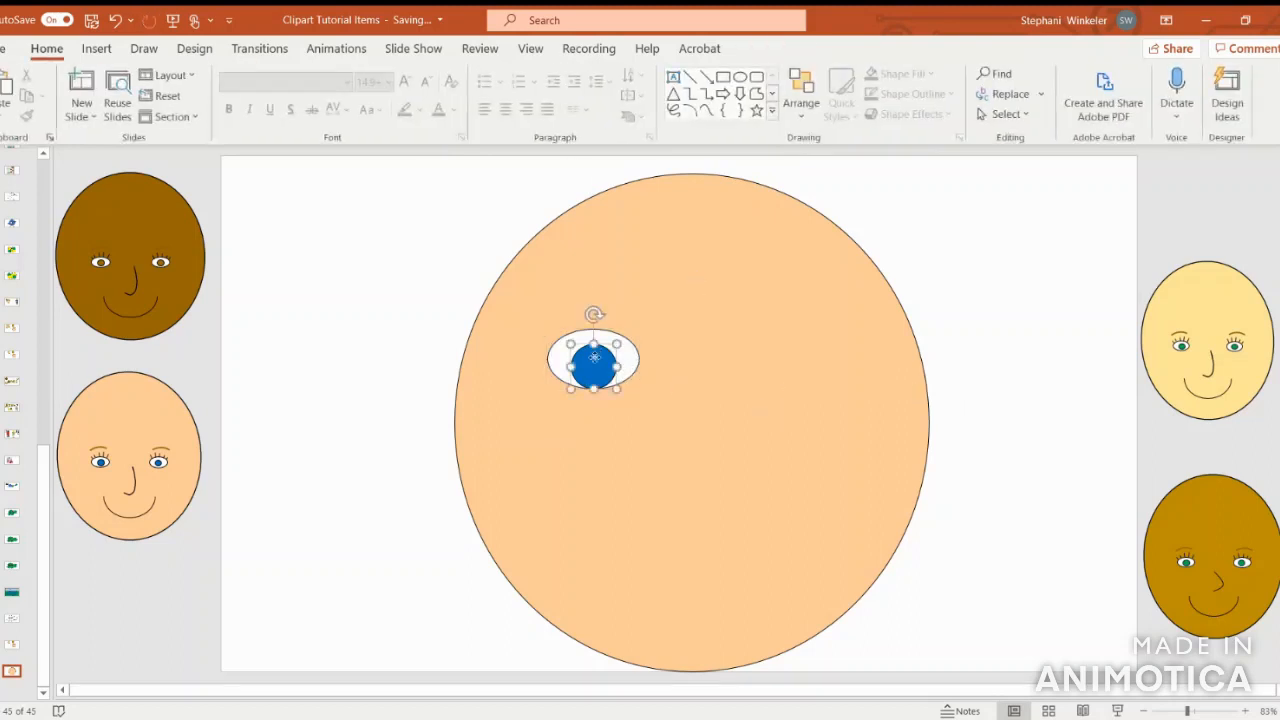
{"action": "left_click", "coordinate": [631, 363], "text": "shift"}
{"action": "right_click", "coordinate": [631, 360]}
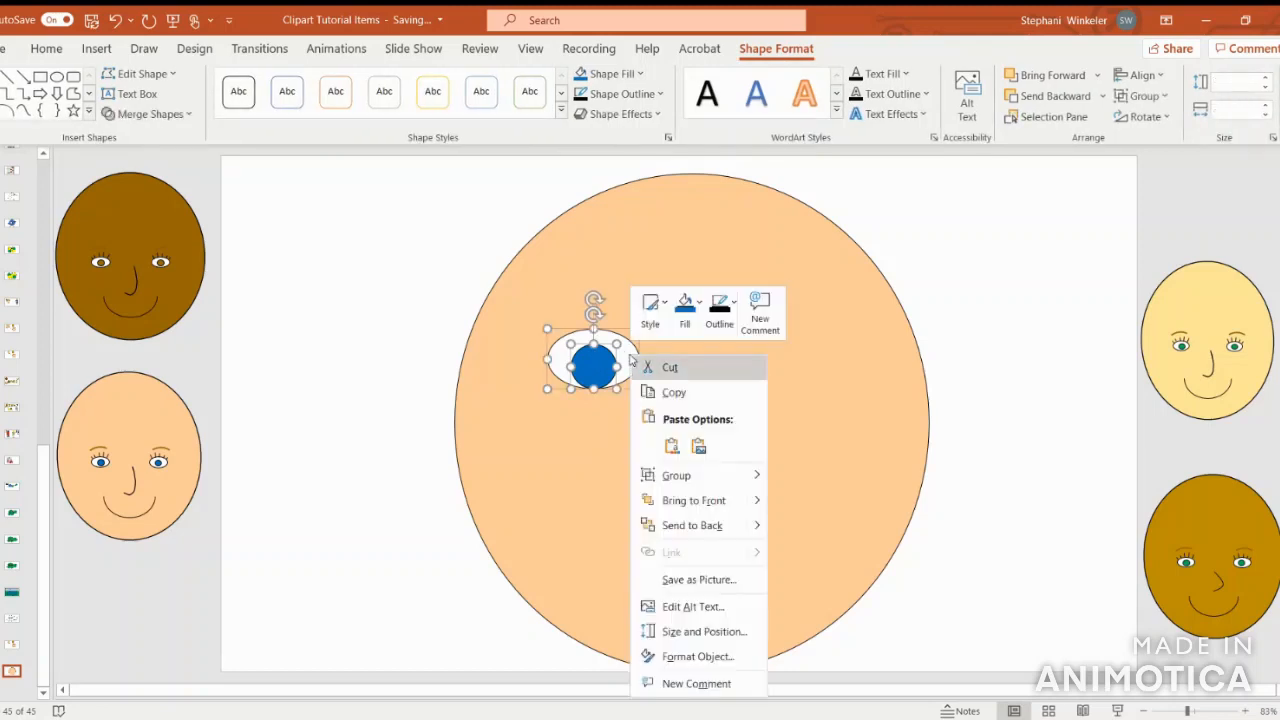
{"action": "mouse_move", "coordinate": [676, 475]}
{"action": "left_click", "coordinate": [814, 477]}
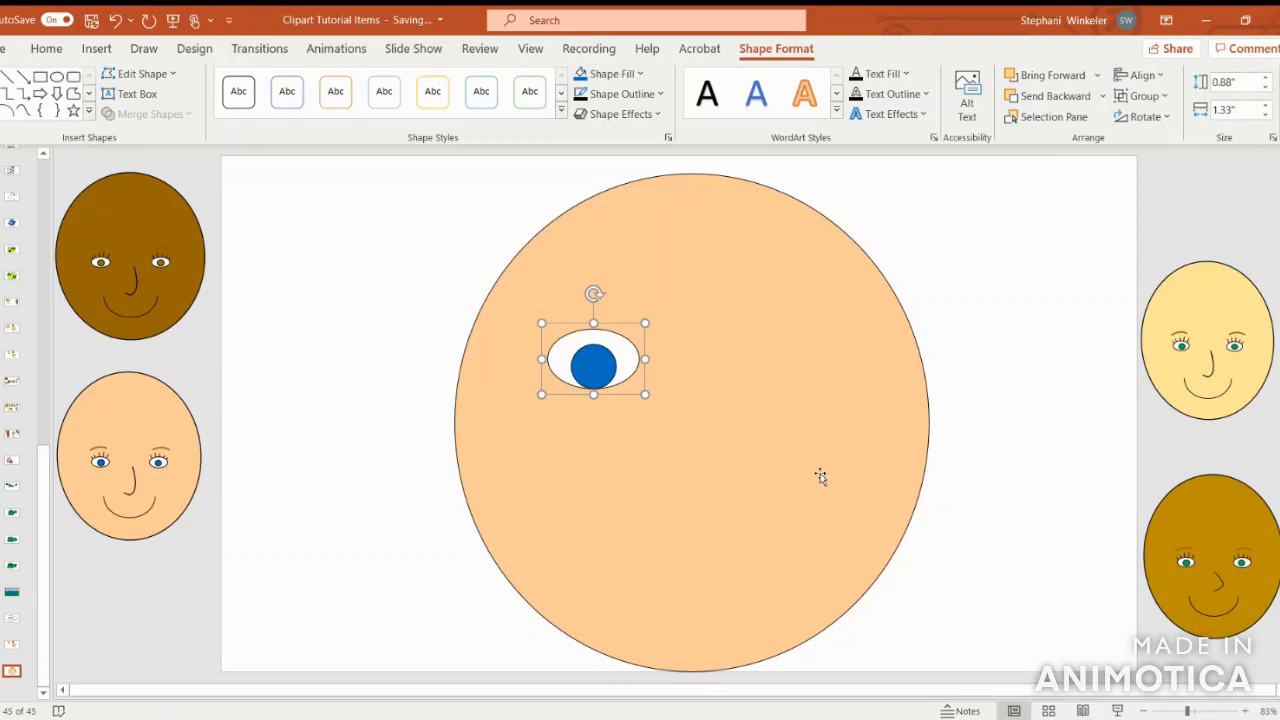
Step: Duplicate the grouped eye and place the copy level with it on the right half of the face
{"action": "key", "text": "ctrl+c"}
{"action": "key", "text": "ctrl+v"}
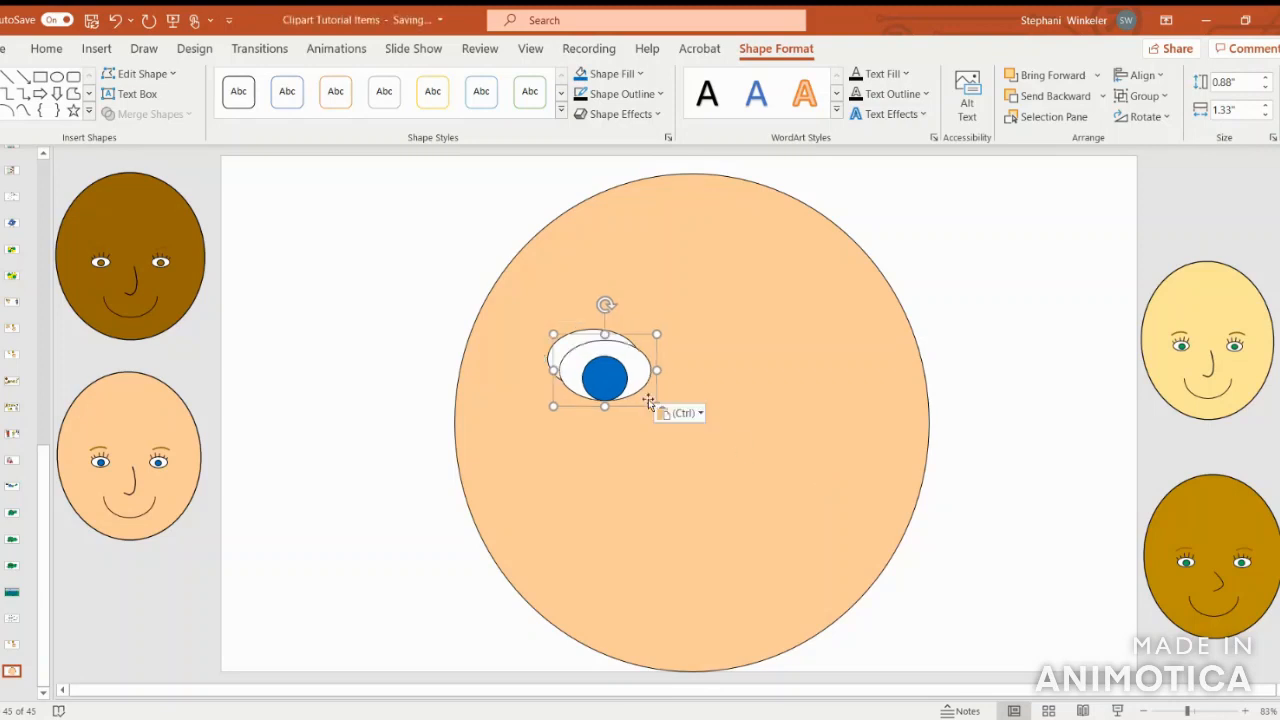
{"action": "left_click_drag", "start_coordinate": [611, 377], "coordinate": [806, 368]}
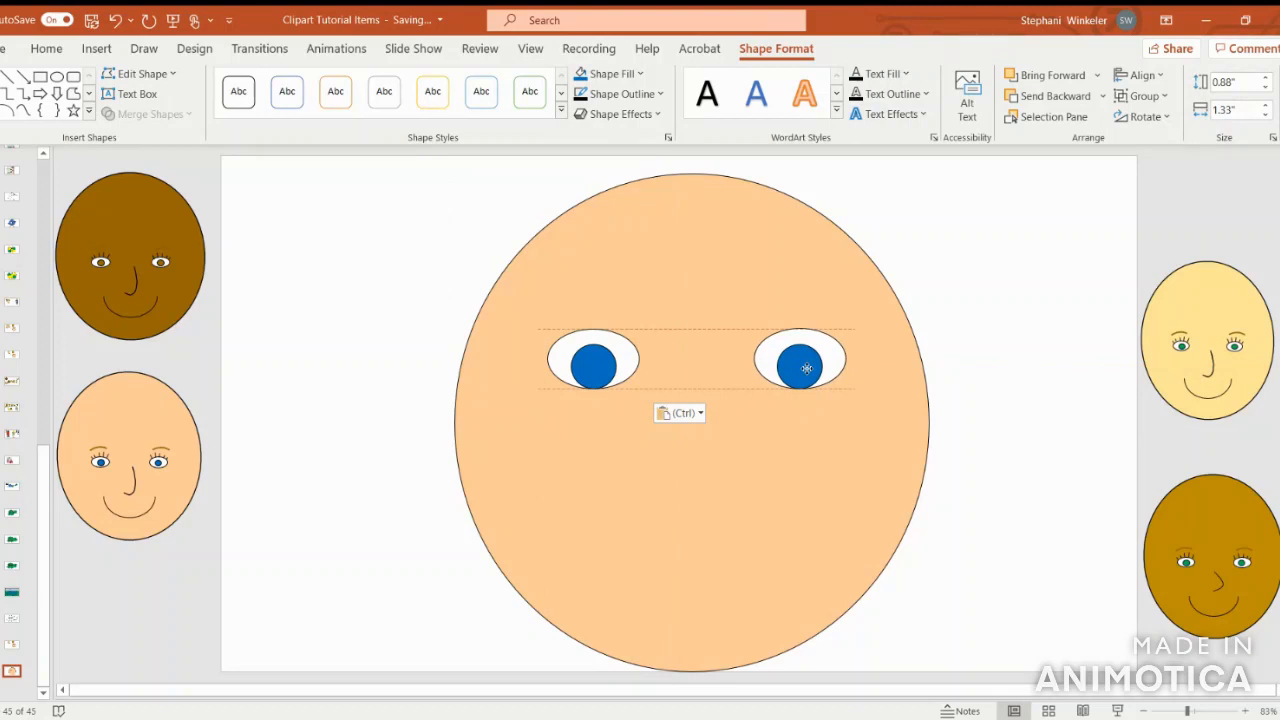
{"action": "left_click_drag", "start_coordinate": [806, 368], "coordinate": [800, 369]}
Step: Group the left and right eyes into one object
{"action": "left_click", "coordinate": [608, 363], "text": "shift"}
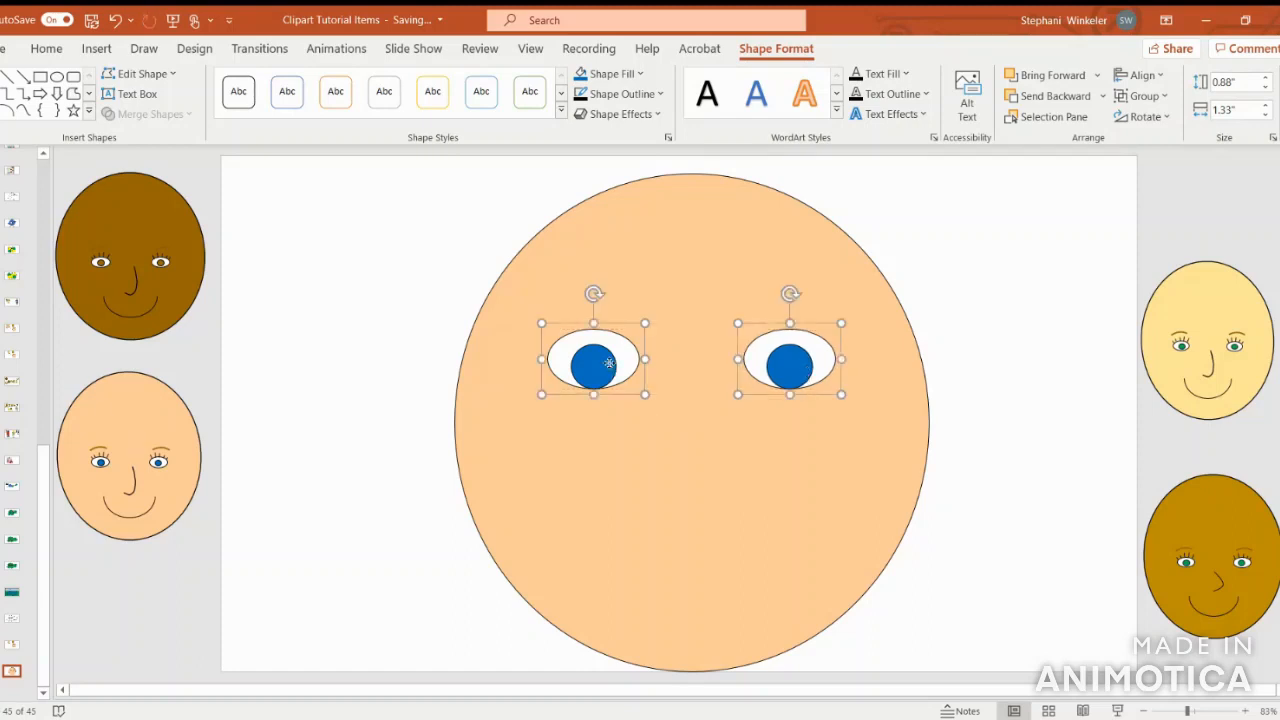
{"action": "right_click", "coordinate": [608, 363]}
{"action": "mouse_move", "coordinate": [638, 484]}
{"action": "left_click", "coordinate": [774, 485]}
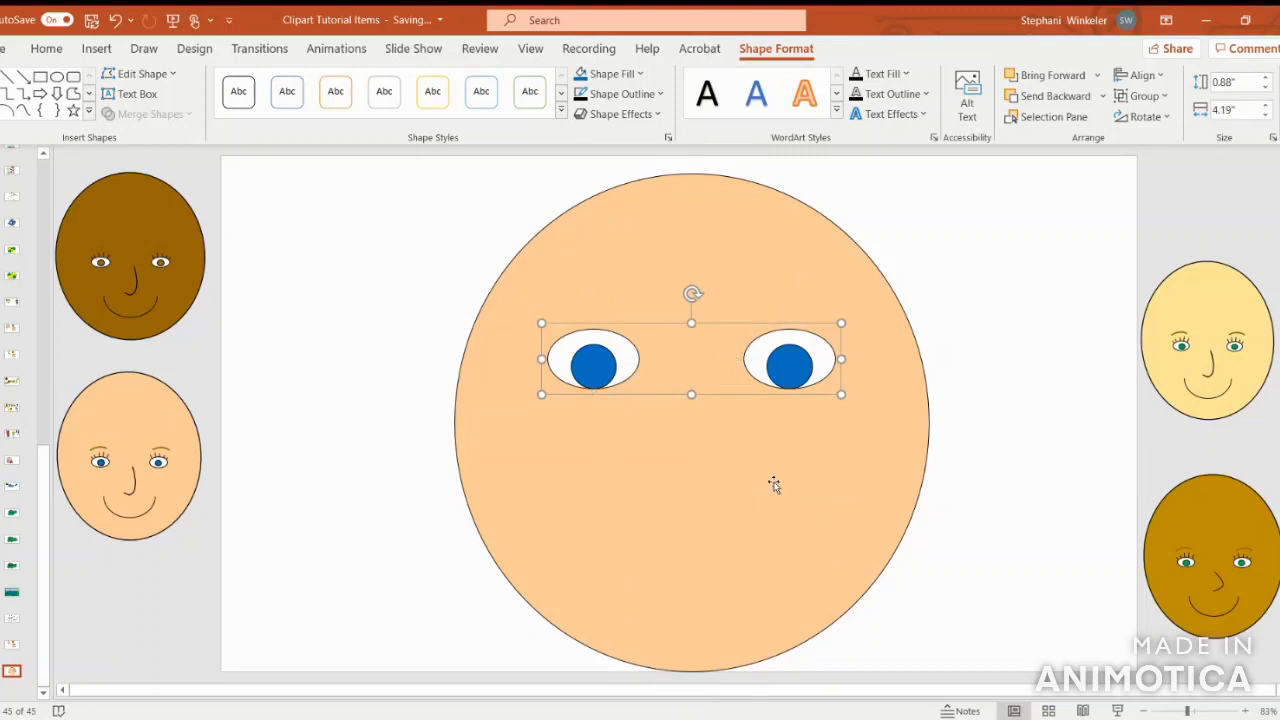
Step: Align the face oval and the pair of eyes to the horizontal center of the slide
{"action": "left_click", "coordinate": [767, 232]}
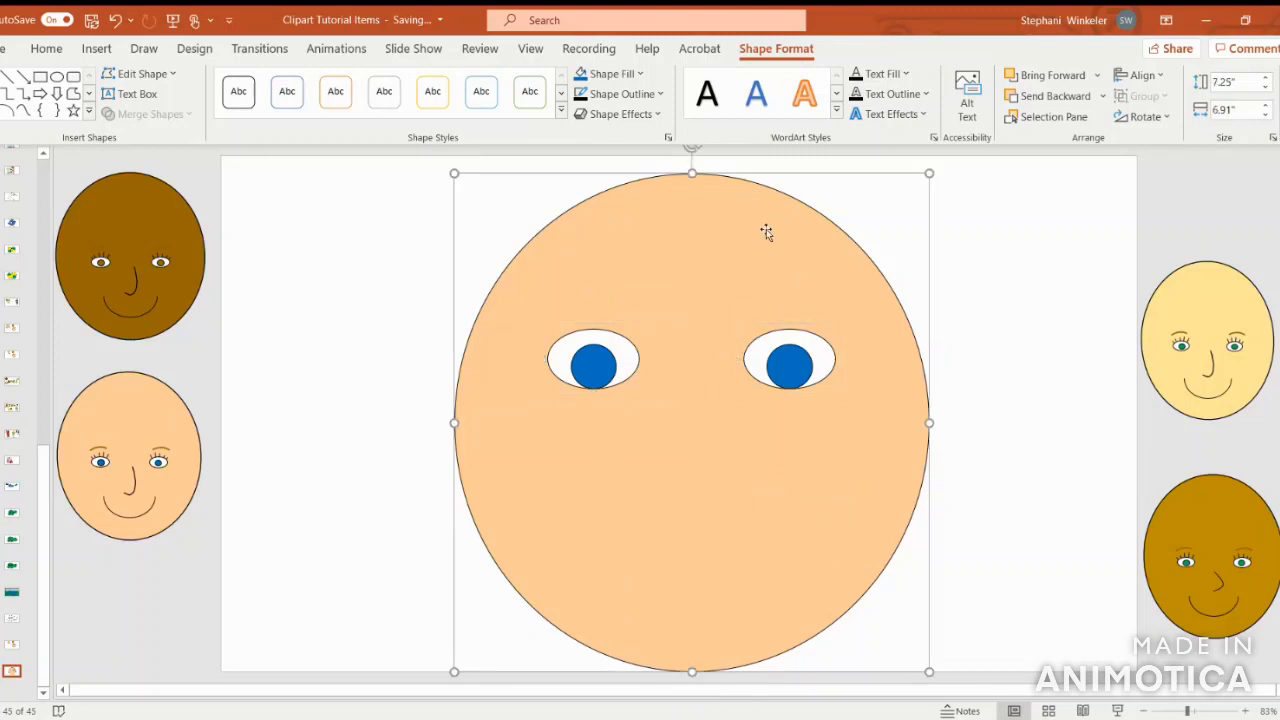
{"action": "left_click", "coordinate": [1143, 78]}
{"action": "left_click", "coordinate": [1158, 125]}
{"action": "left_click", "coordinate": [825, 346]}
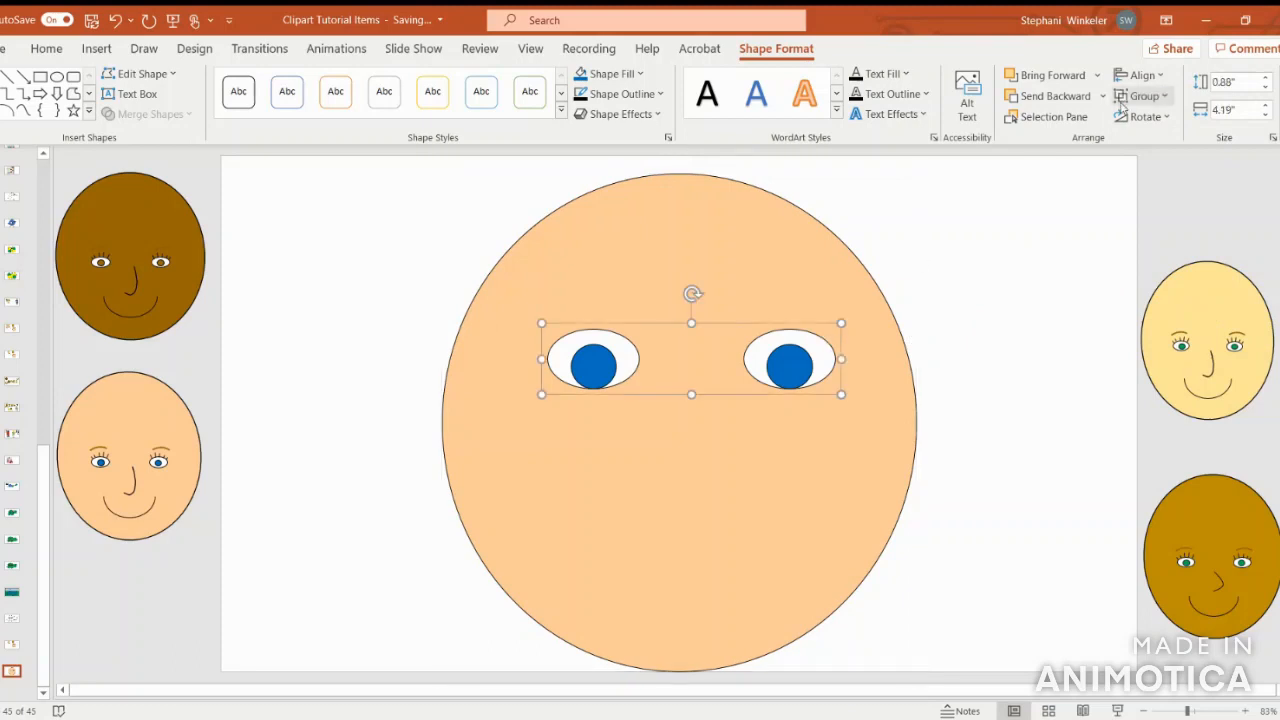
{"action": "left_click", "coordinate": [1143, 80]}
{"action": "left_click", "coordinate": [1156, 124]}
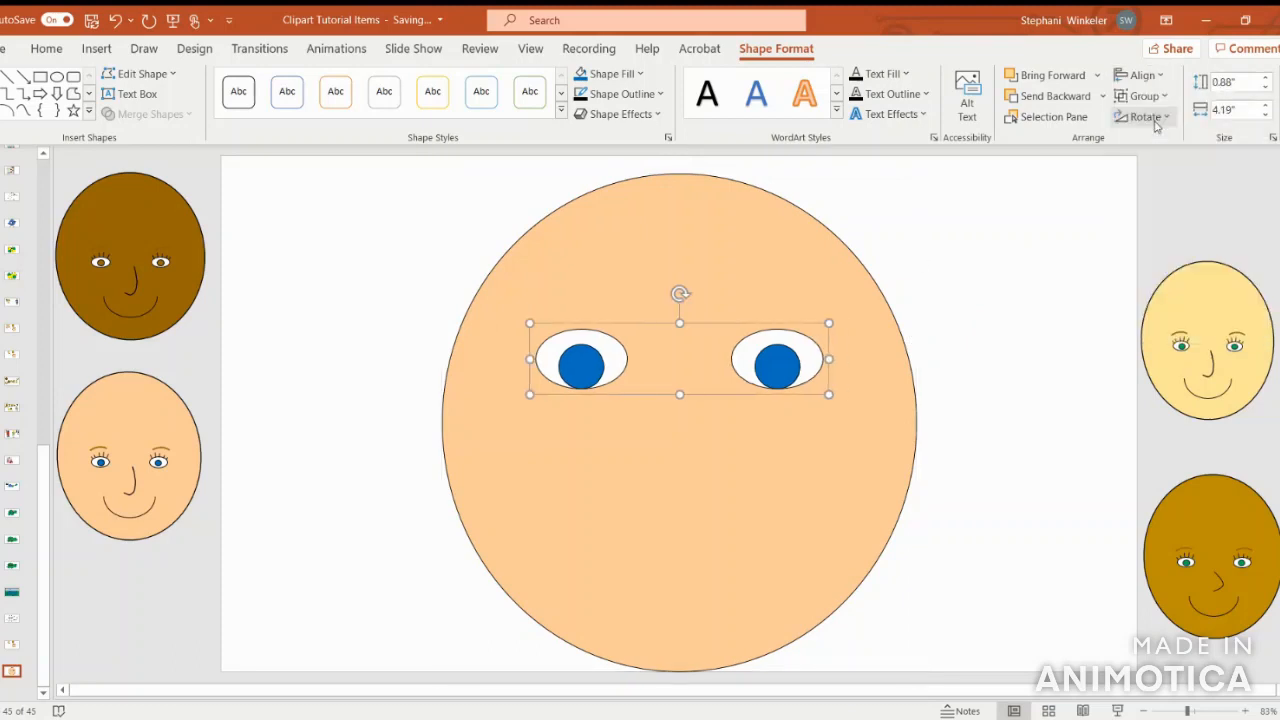
Step: Group the pair of eyes with the face oval
{"action": "left_click", "coordinate": [855, 507], "text": "ctrl"}
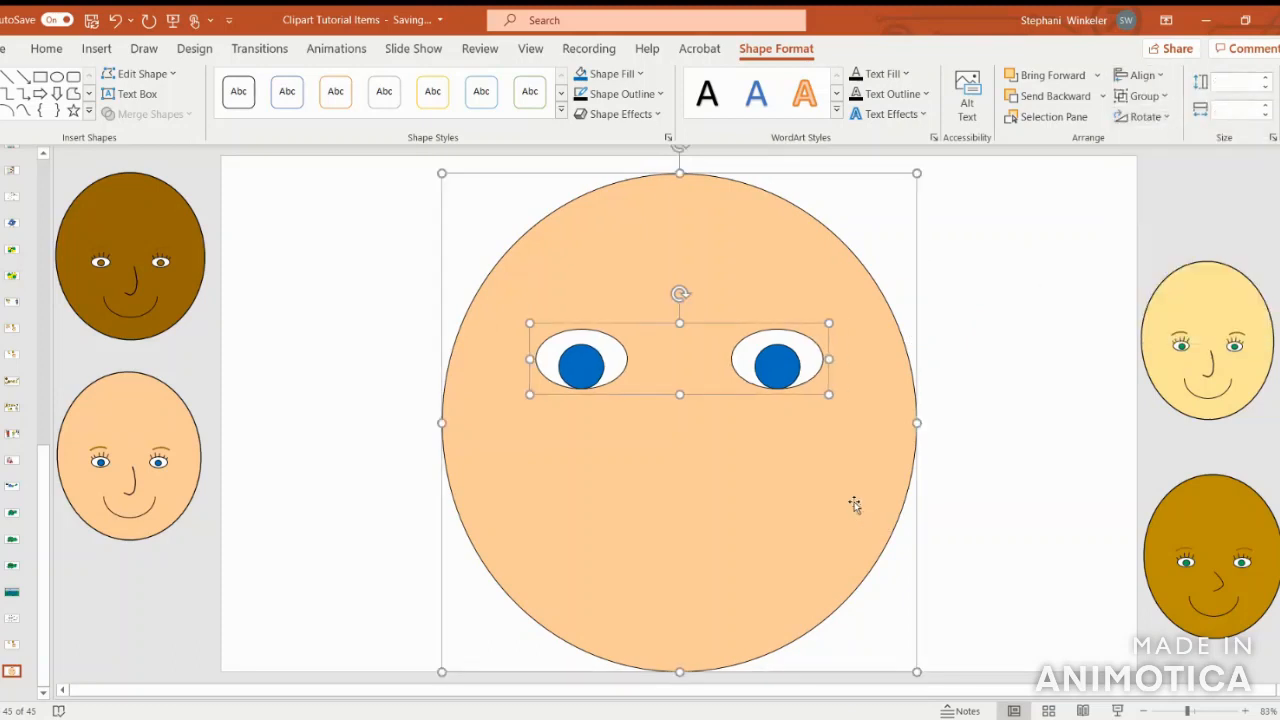
{"action": "right_click", "coordinate": [855, 505]}
{"action": "mouse_move", "coordinate": [940, 285]}
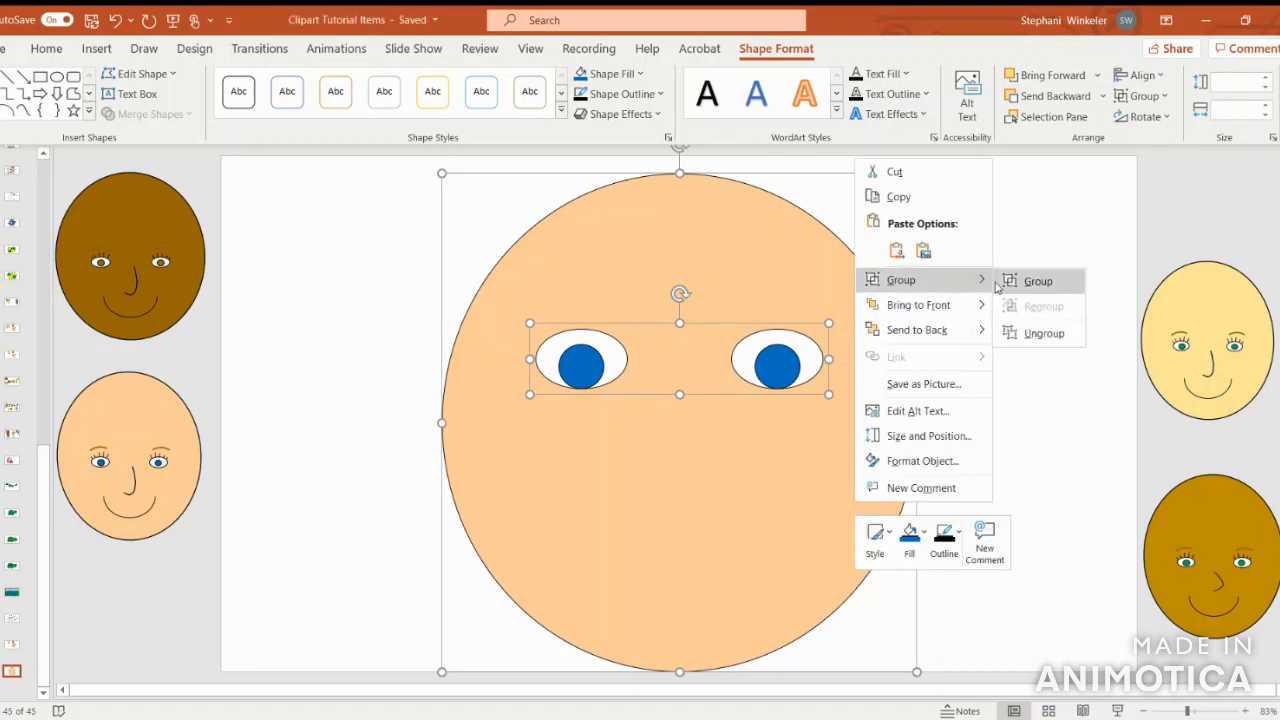
{"action": "left_click", "coordinate": [1008, 287]}
{"action": "left_click", "coordinate": [1020, 334]}
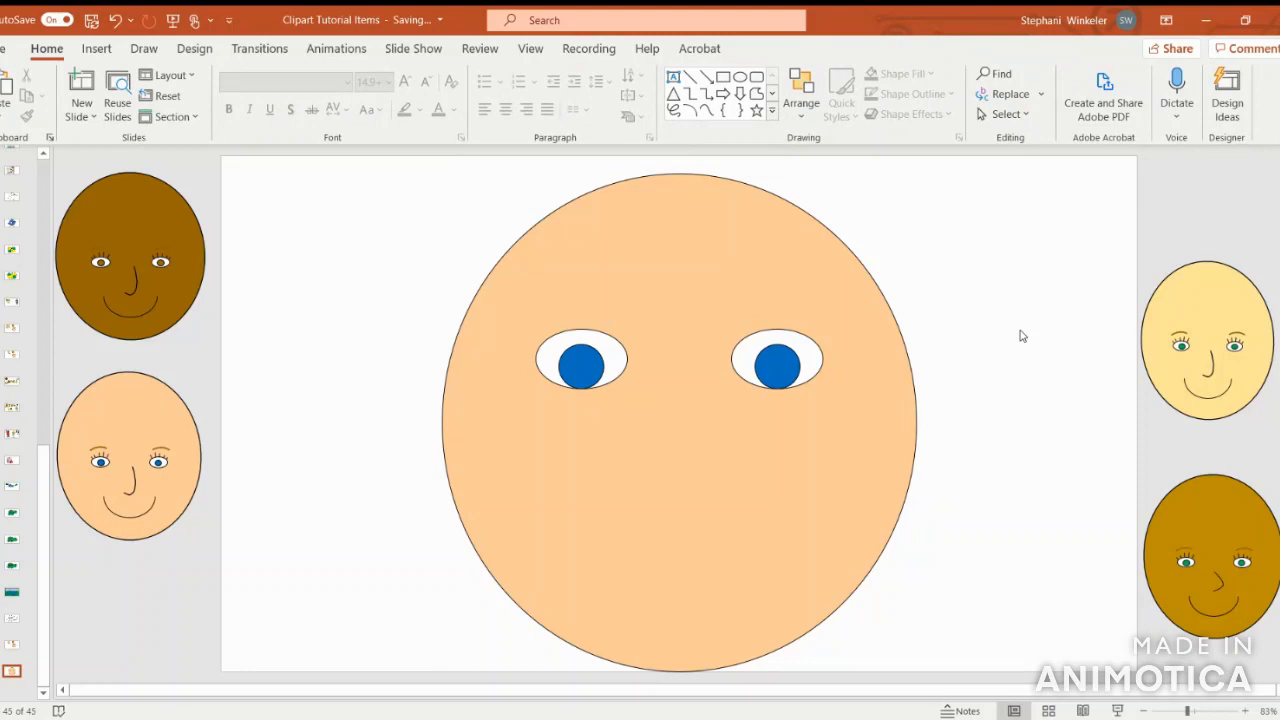
Step: Draw an eyebrow arc about 0.98 by 0.63 inches beside the face and rotate it counterclockwise into an upward curve
{"action": "left_click", "coordinate": [96, 48]}
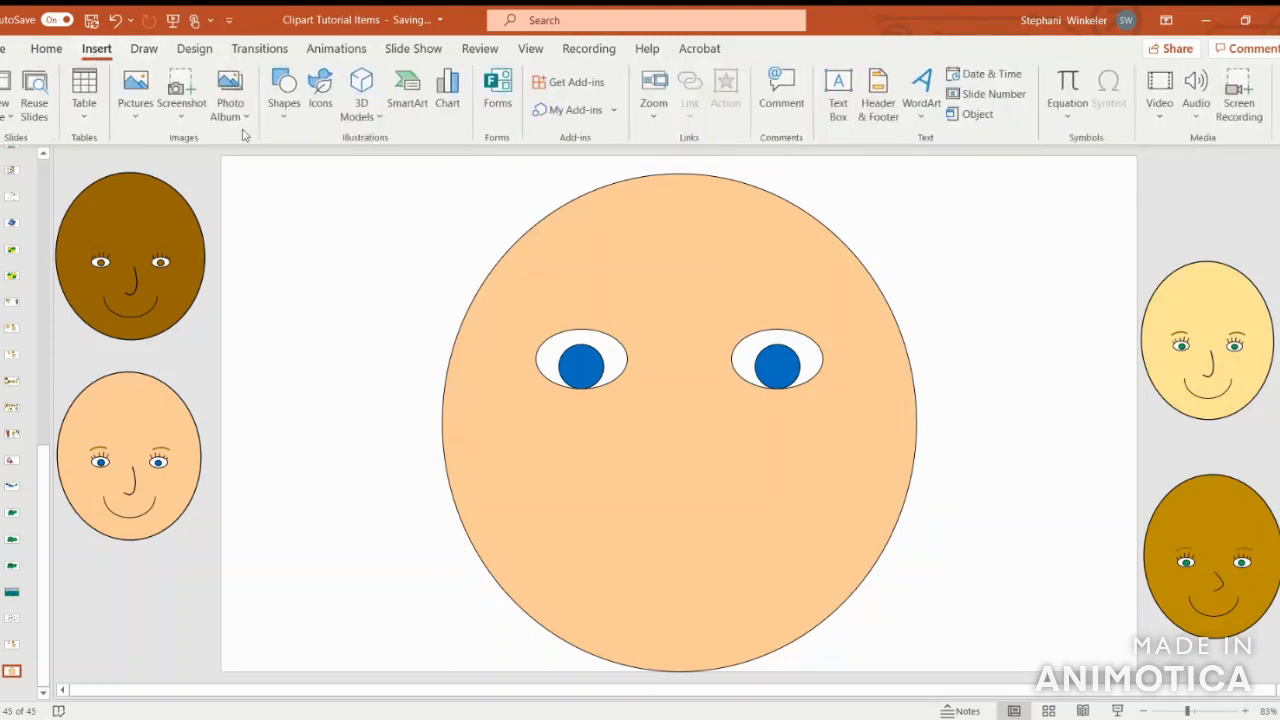
{"action": "left_click", "coordinate": [284, 100]}
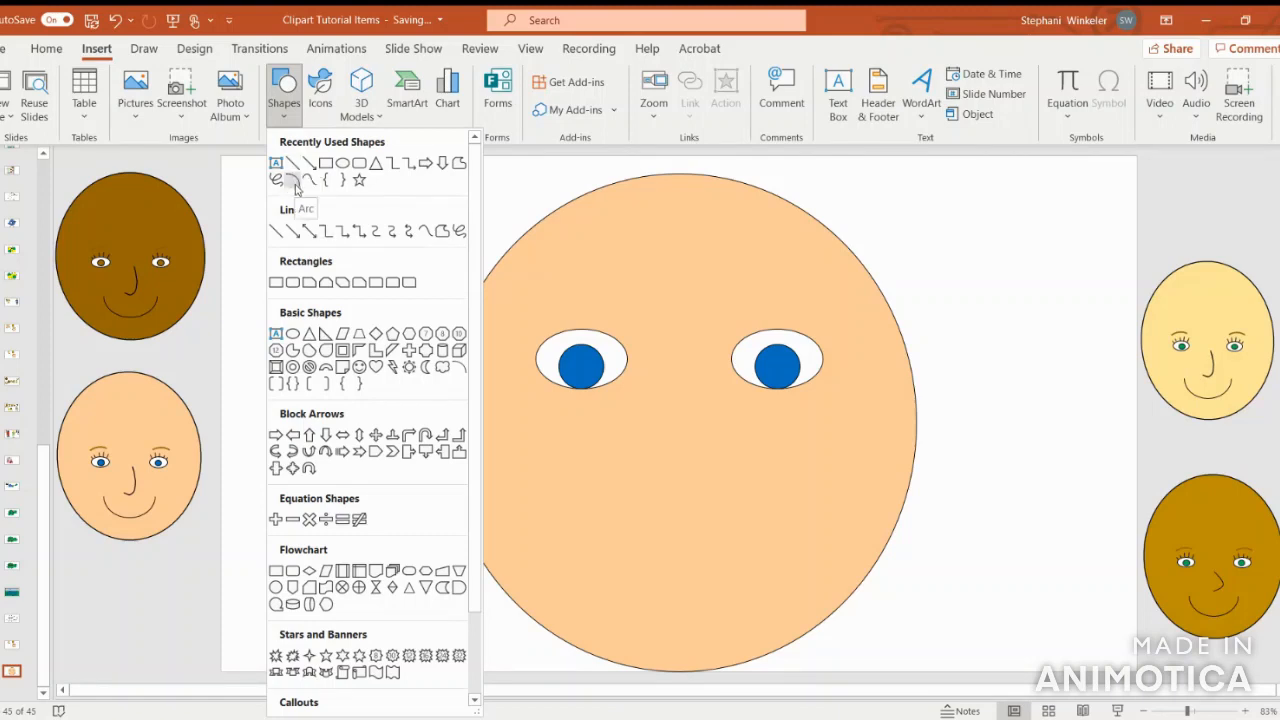
{"action": "left_click", "coordinate": [292, 180]}
{"action": "left_click_drag", "start_coordinate": [336, 267], "coordinate": [404, 311]}
{"action": "left_click_drag", "start_coordinate": [370, 238], "coordinate": [336, 240]}
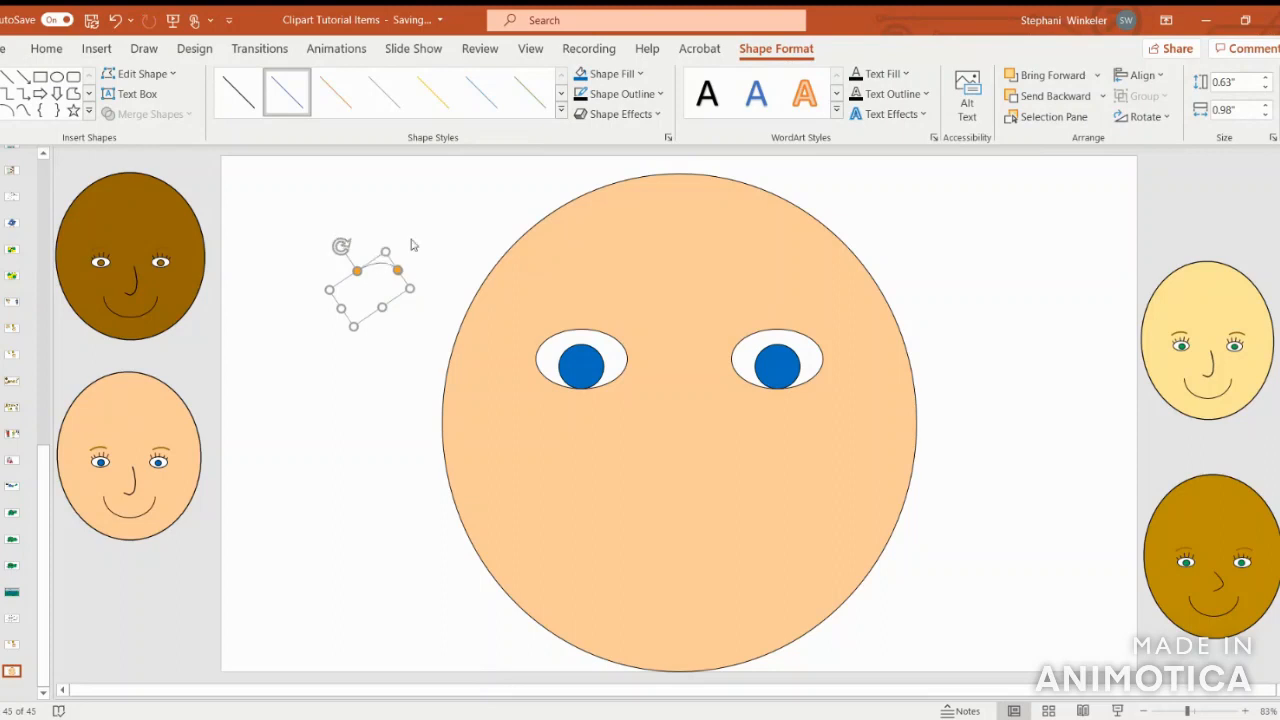
Step: Set the eyebrow arc's outline to Gold, Accent 4, Darker 50% with a 3 pt weight
{"action": "left_click", "coordinate": [610, 100]}
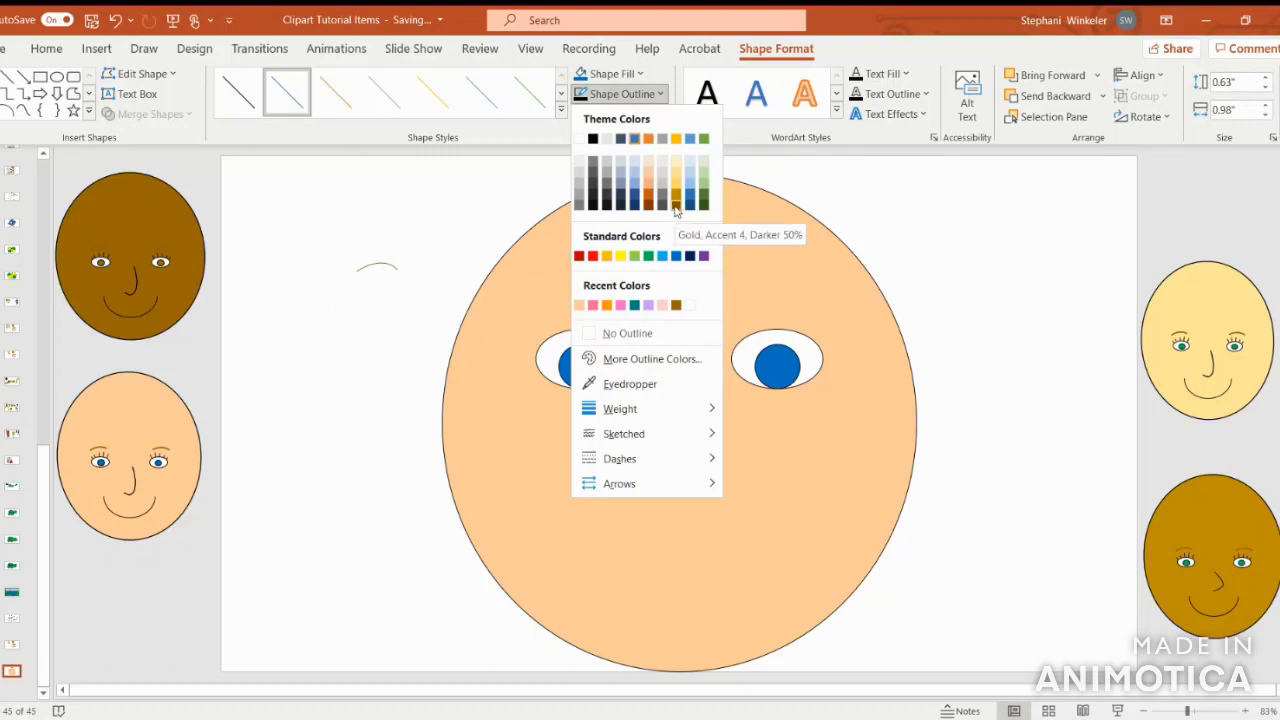
{"action": "left_click", "coordinate": [675, 205]}
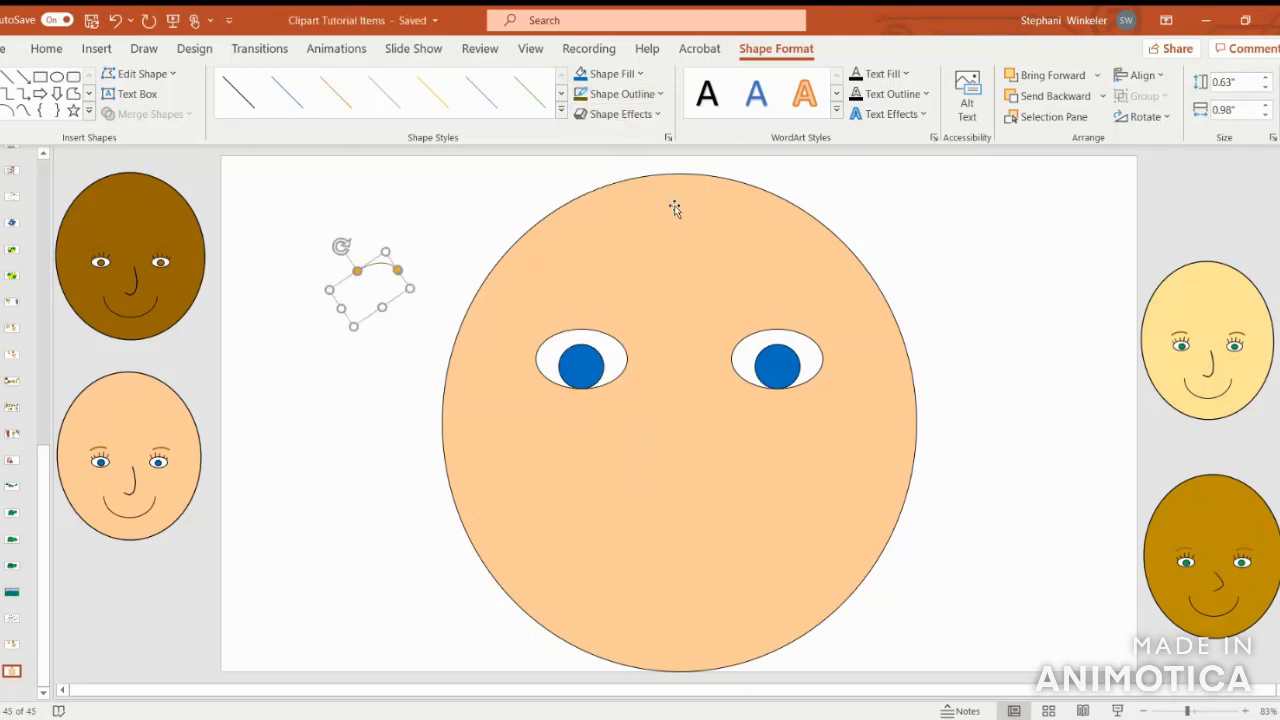
{"action": "left_click", "coordinate": [616, 94]}
{"action": "mouse_move", "coordinate": [621, 416]}
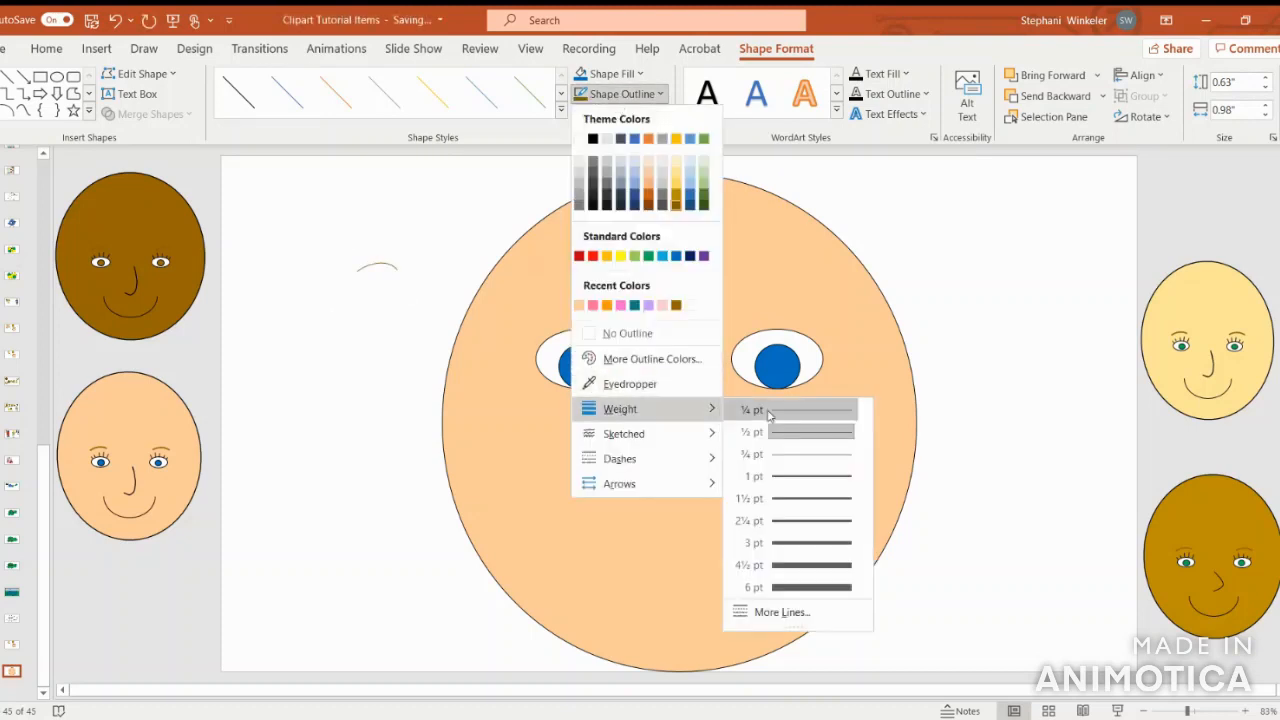
{"action": "left_click", "coordinate": [813, 544]}
Step: Place the eyebrow arc above the left eye, widen it to about 1.36 inches, and rotate it to follow the eye
{"action": "left_click_drag", "start_coordinate": [384, 270], "coordinate": [513, 352]}
{"action": "left_click_drag", "start_coordinate": [532, 291], "coordinate": [542, 285]}
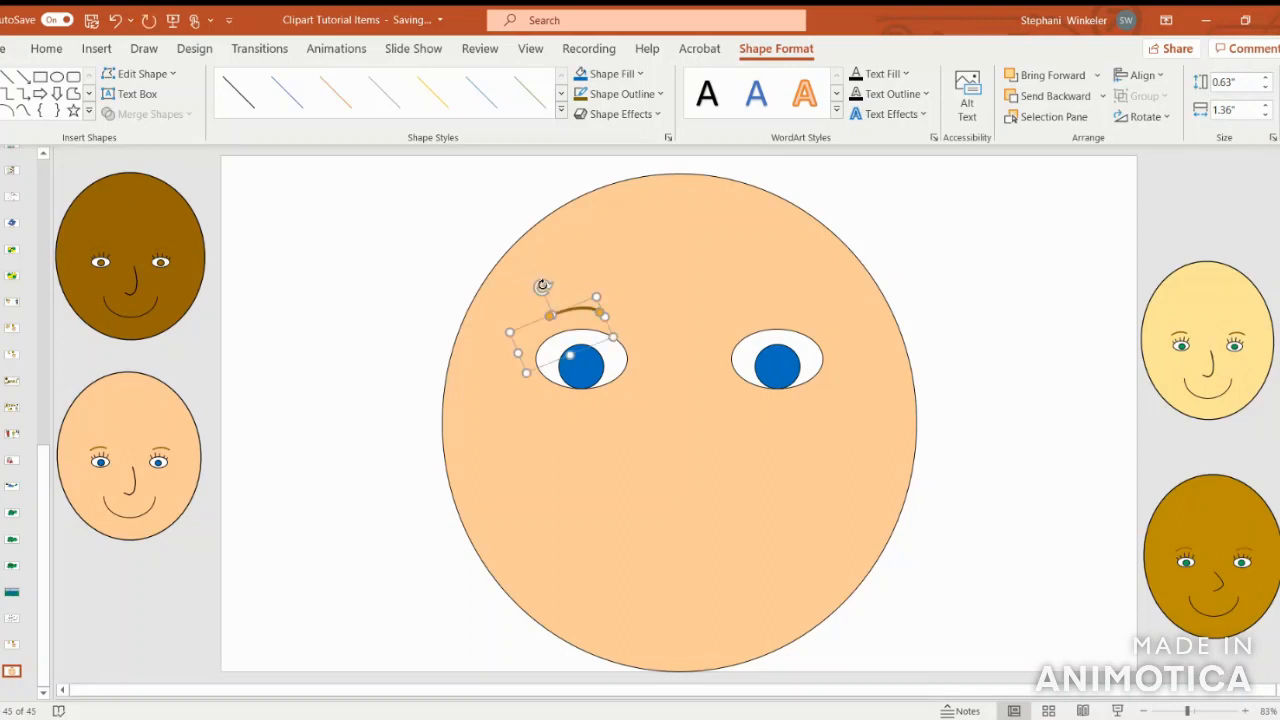
Step: Duplicate the left eyebrow, flip the copy horizontally, and place it above the right eye
{"action": "key", "text": "ctrl+v"}
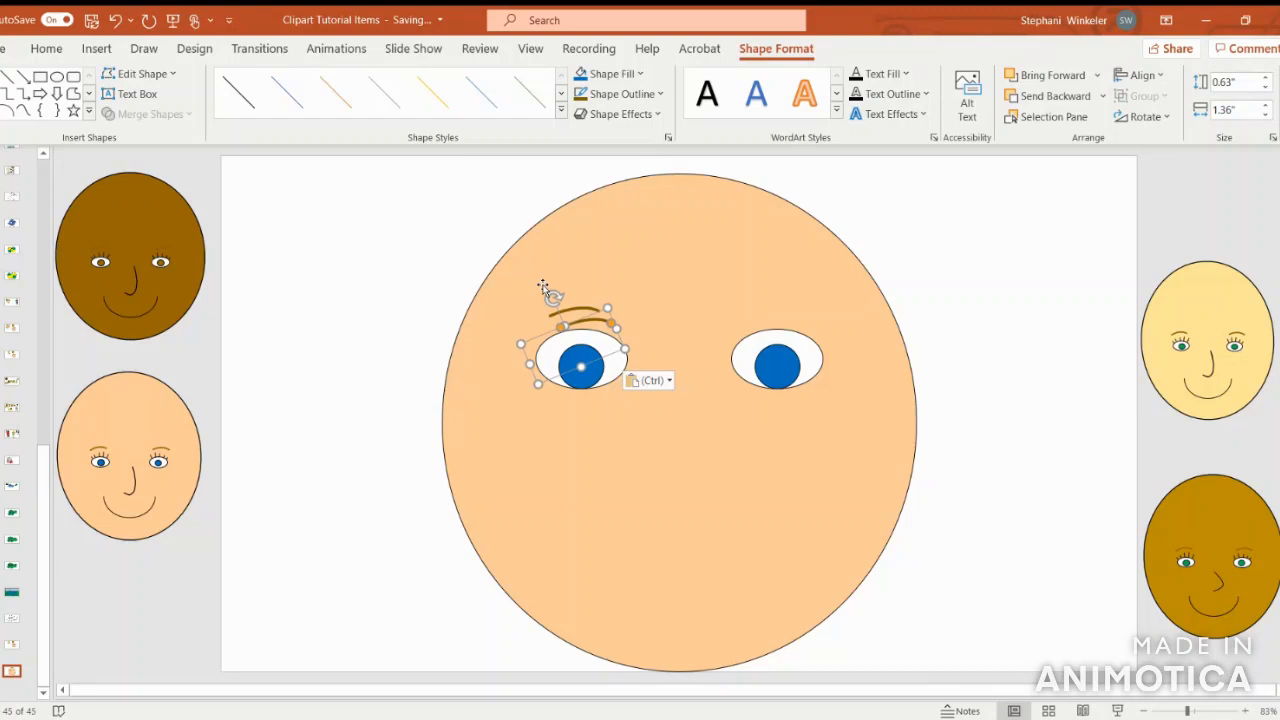
{"action": "left_click", "coordinate": [1140, 116]}
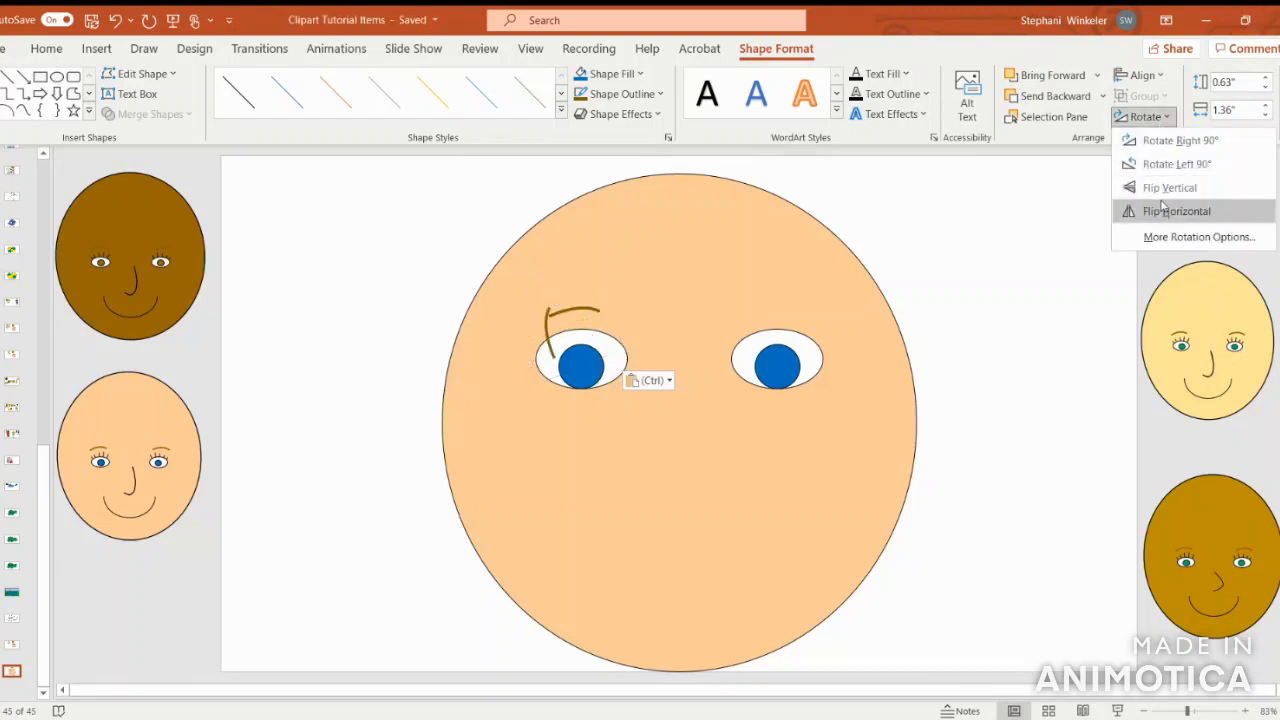
{"action": "left_click", "coordinate": [1163, 212]}
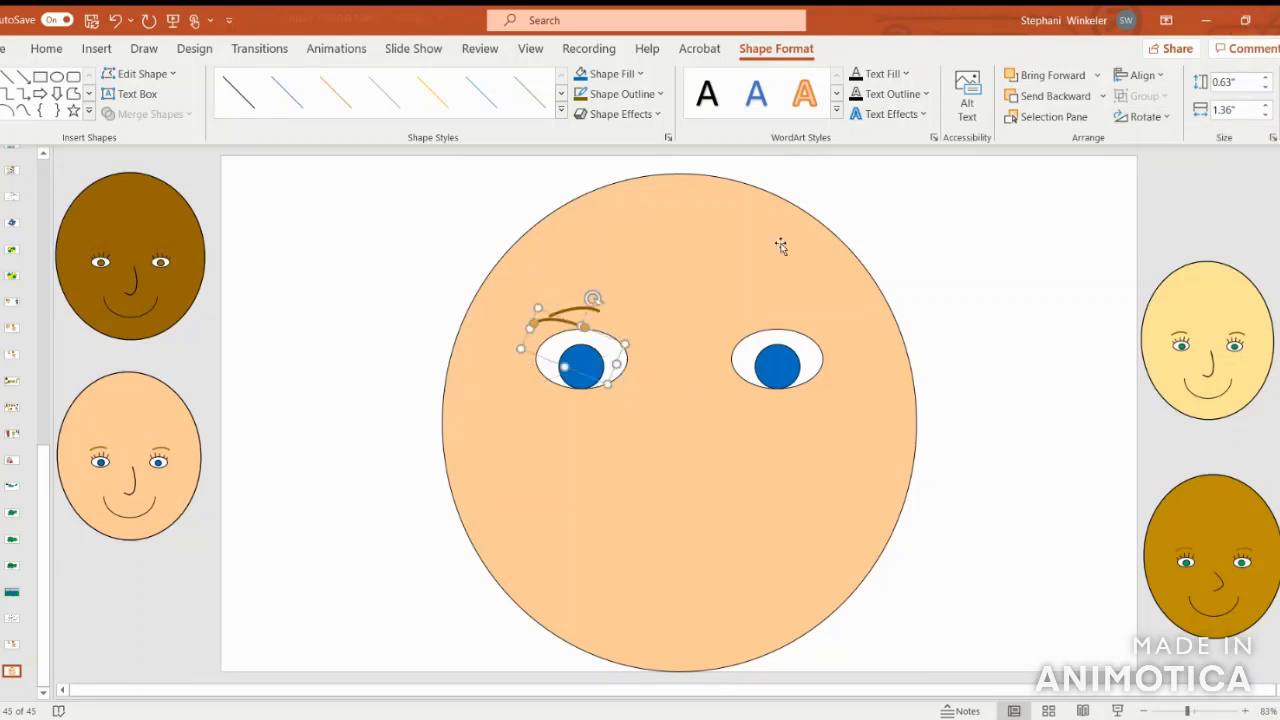
{"action": "left_click_drag", "start_coordinate": [558, 324], "coordinate": [588, 315]}
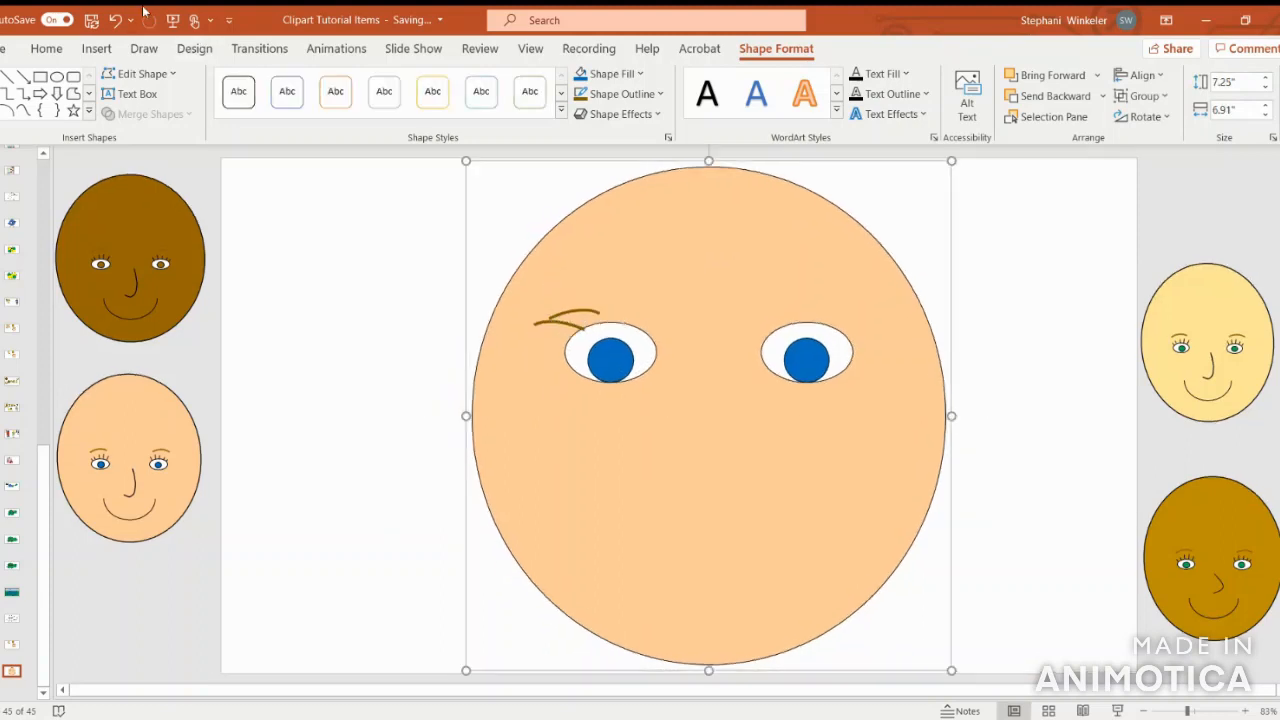
{"action": "left_click", "coordinate": [115, 20]}
{"action": "left_click", "coordinate": [537, 323]}
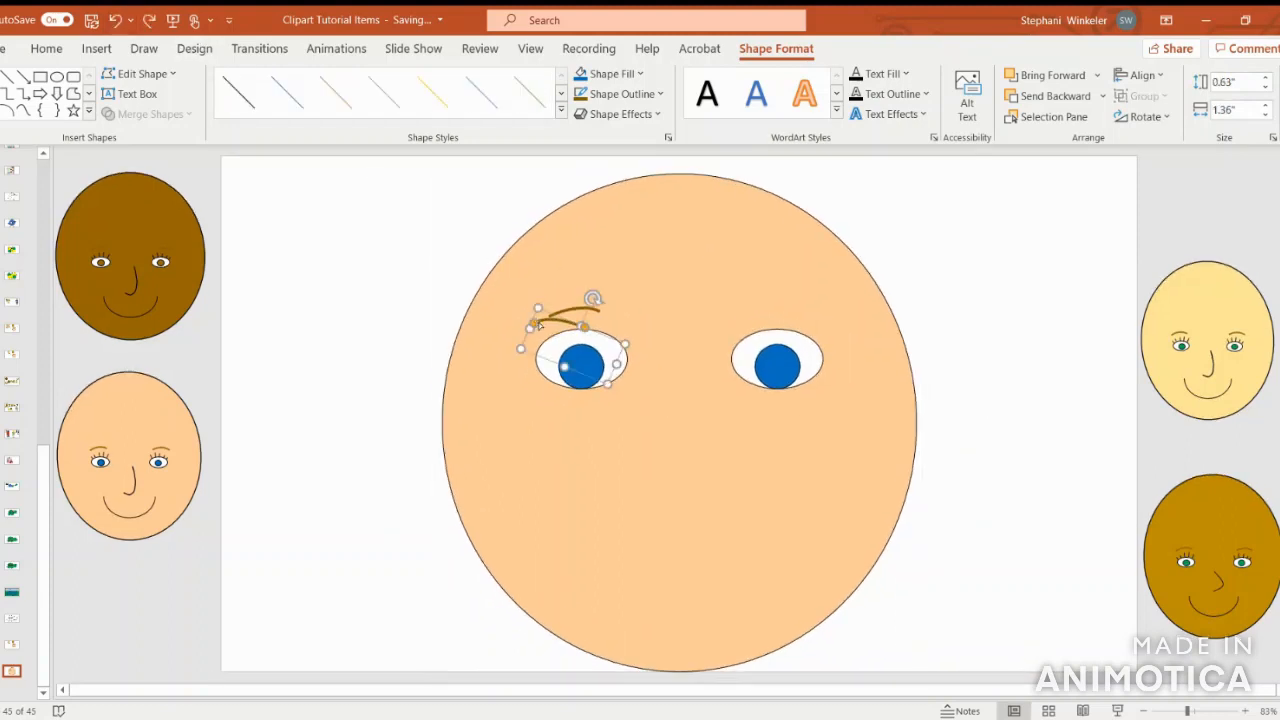
{"action": "left_click_drag", "start_coordinate": [545, 323], "coordinate": [778, 311]}
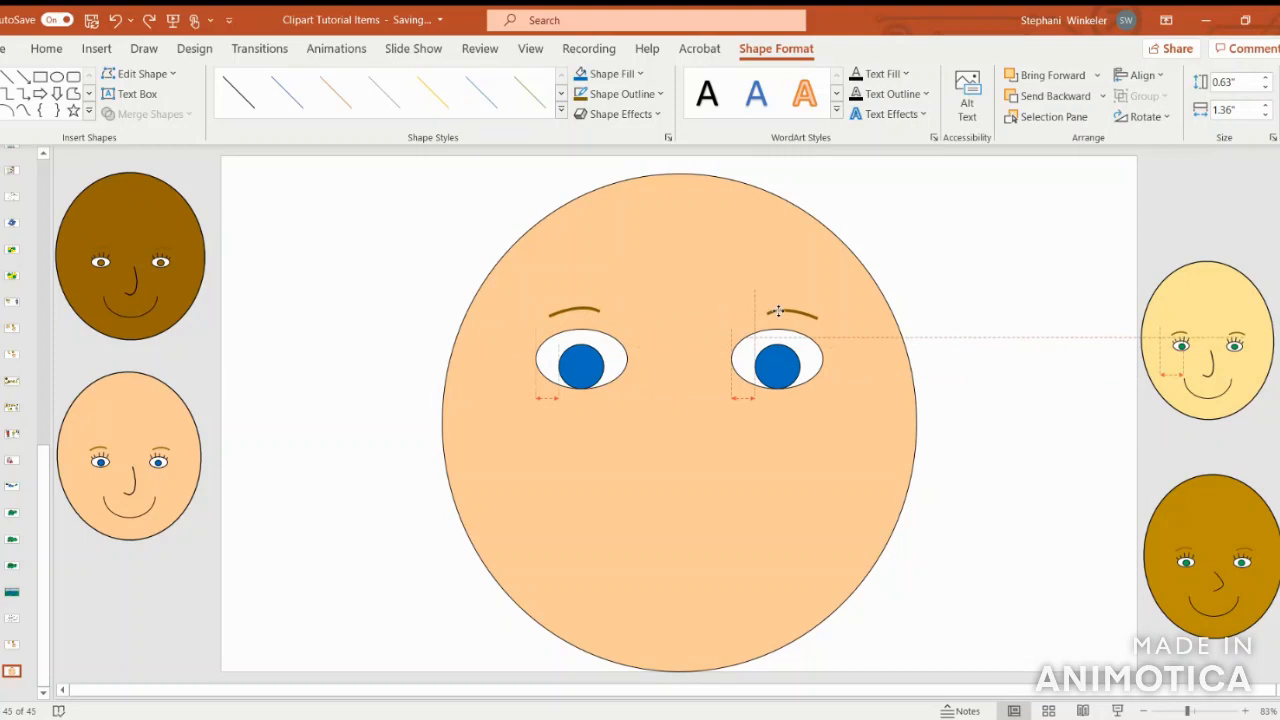
{"action": "left_click_drag", "start_coordinate": [778, 311], "coordinate": [778, 311]}
{"action": "left_click", "coordinate": [941, 334]}
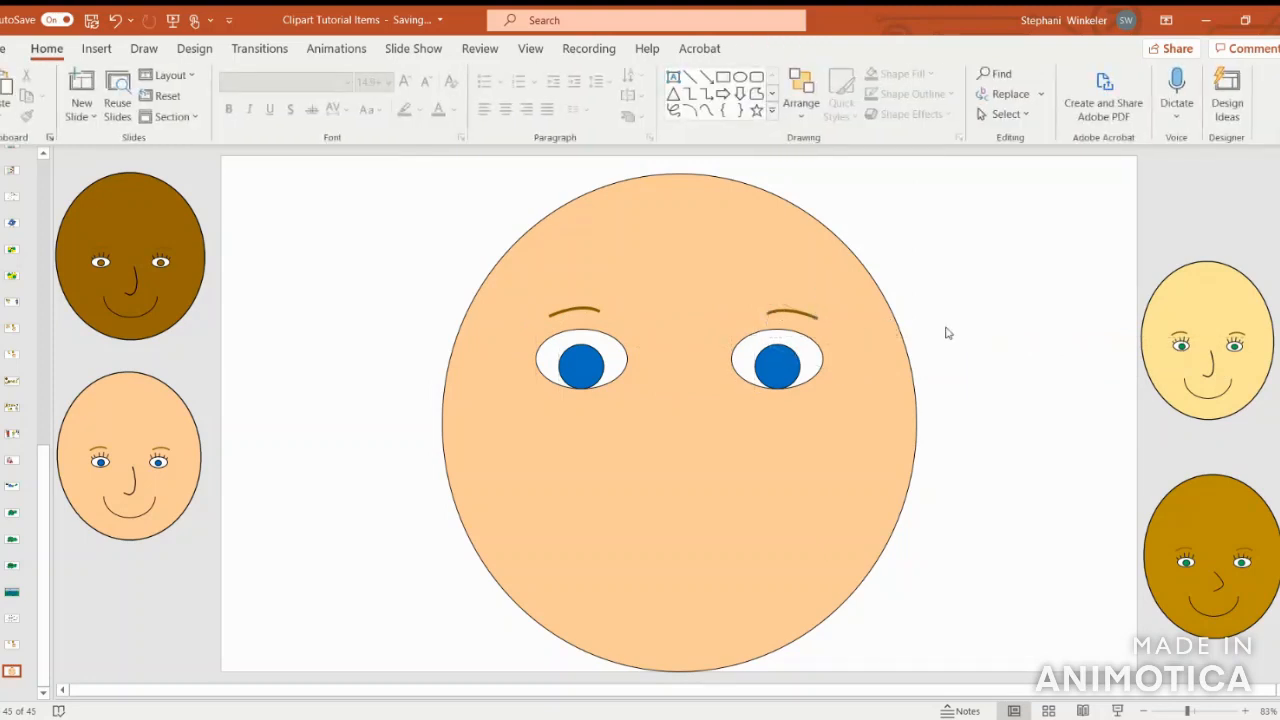
Step: Nudge the two eyebrows so they sit level above the eyes
{"action": "left_click", "coordinate": [804, 316]}
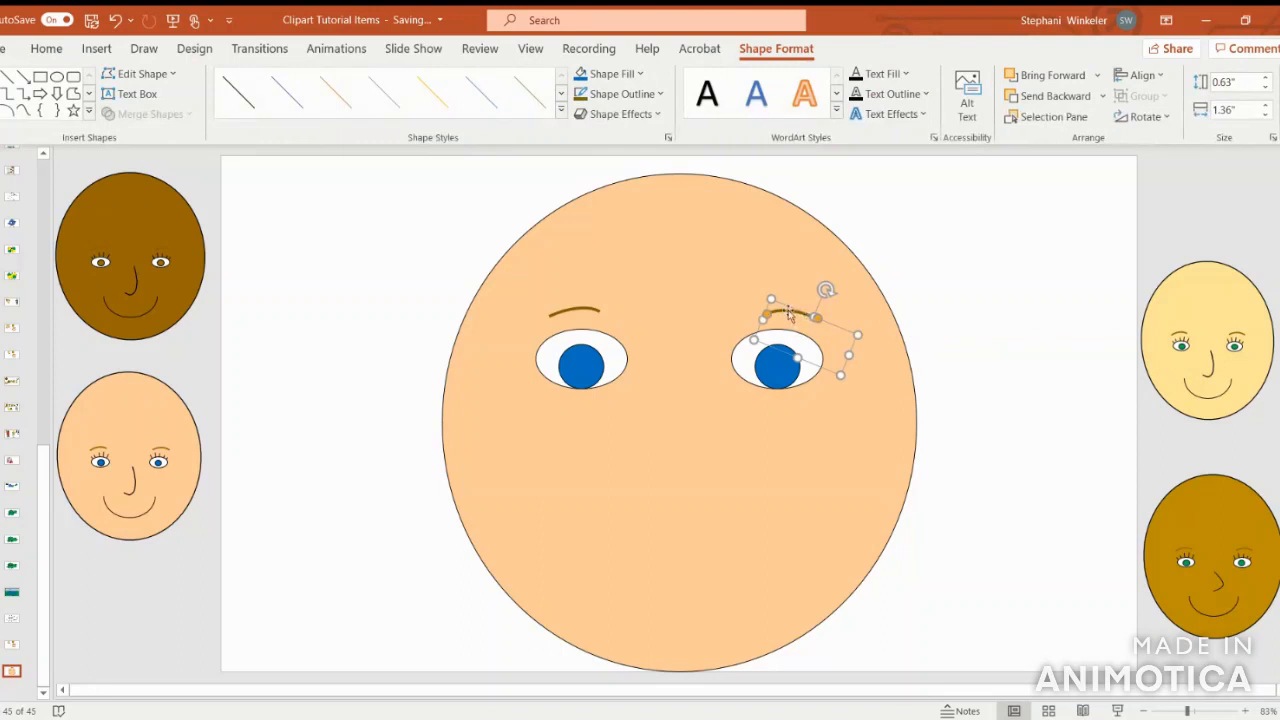
{"action": "left_click", "coordinate": [575, 310]}
{"action": "left_click_drag", "start_coordinate": [575, 308], "coordinate": [576, 306]}
{"action": "left_click", "coordinate": [1068, 360]}
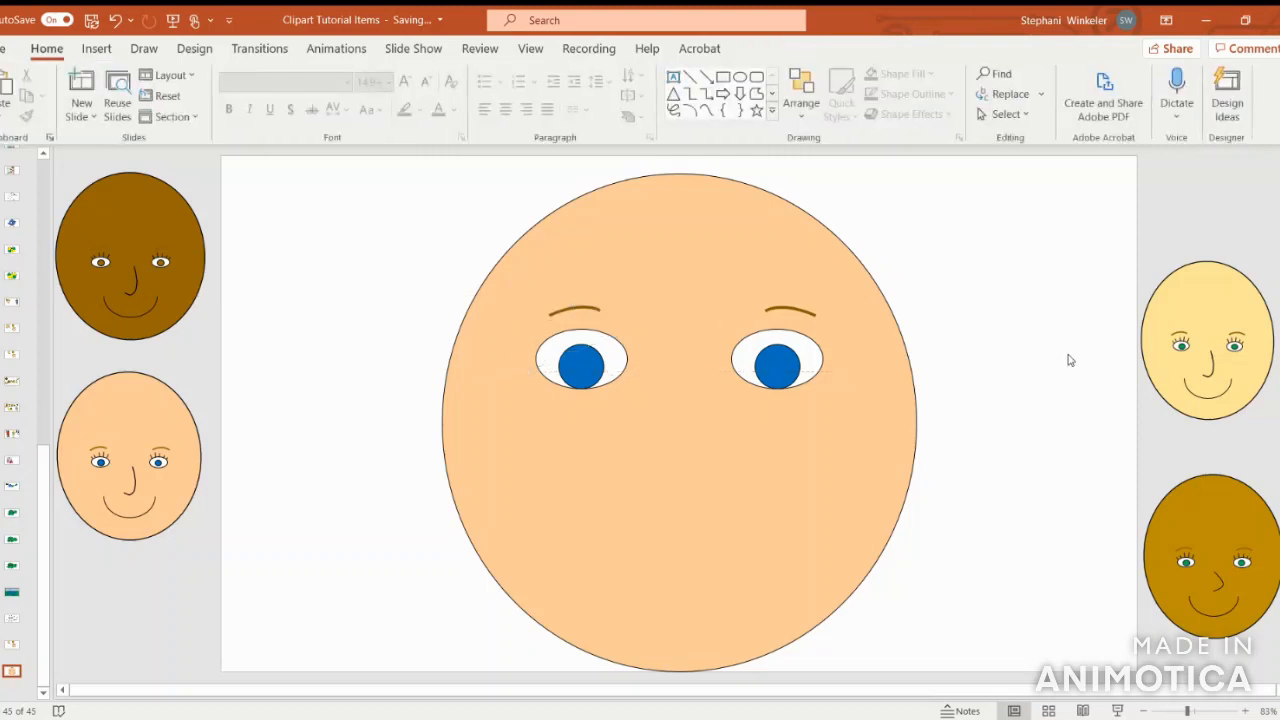
Step: Draw a slanted line about 1.25 by 0.33 inches beside the face and add two copies at steeper angles as eyelashes
{"action": "left_click", "coordinate": [96, 48]}
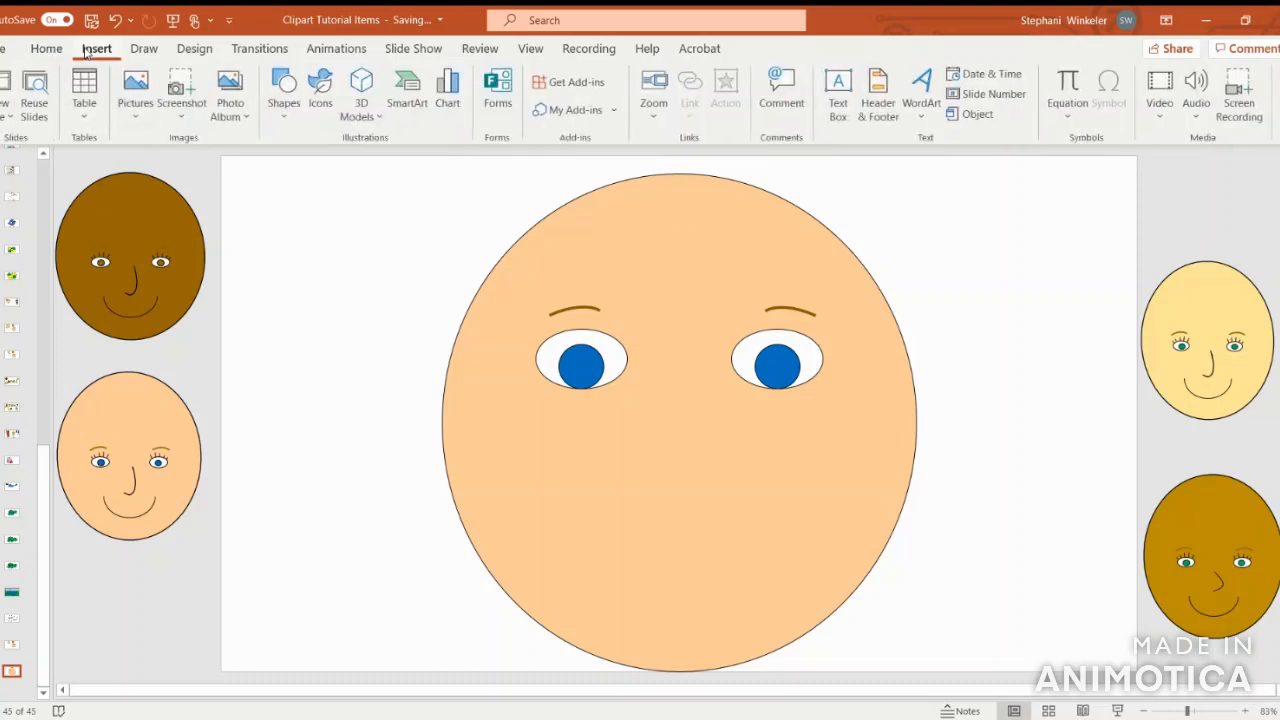
{"action": "left_click", "coordinate": [284, 90]}
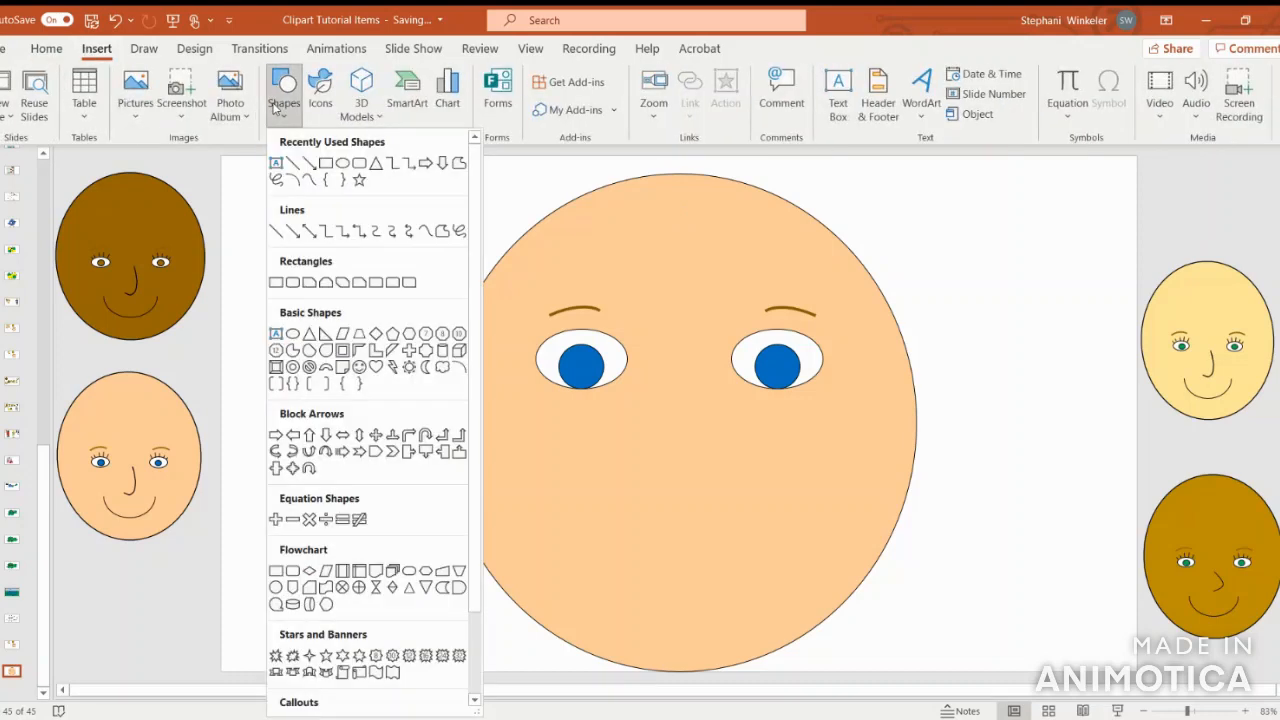
{"action": "left_click", "coordinate": [293, 163]}
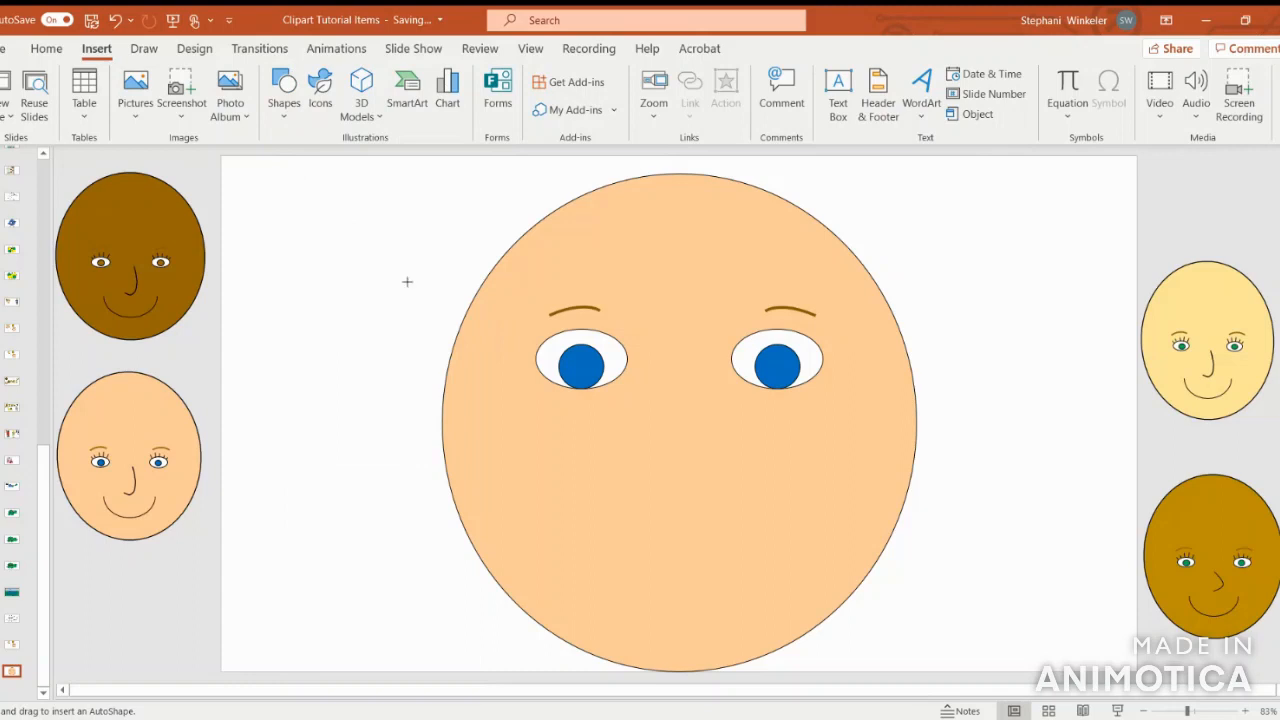
{"action": "left_click_drag", "start_coordinate": [344, 238], "coordinate": [364, 325]}
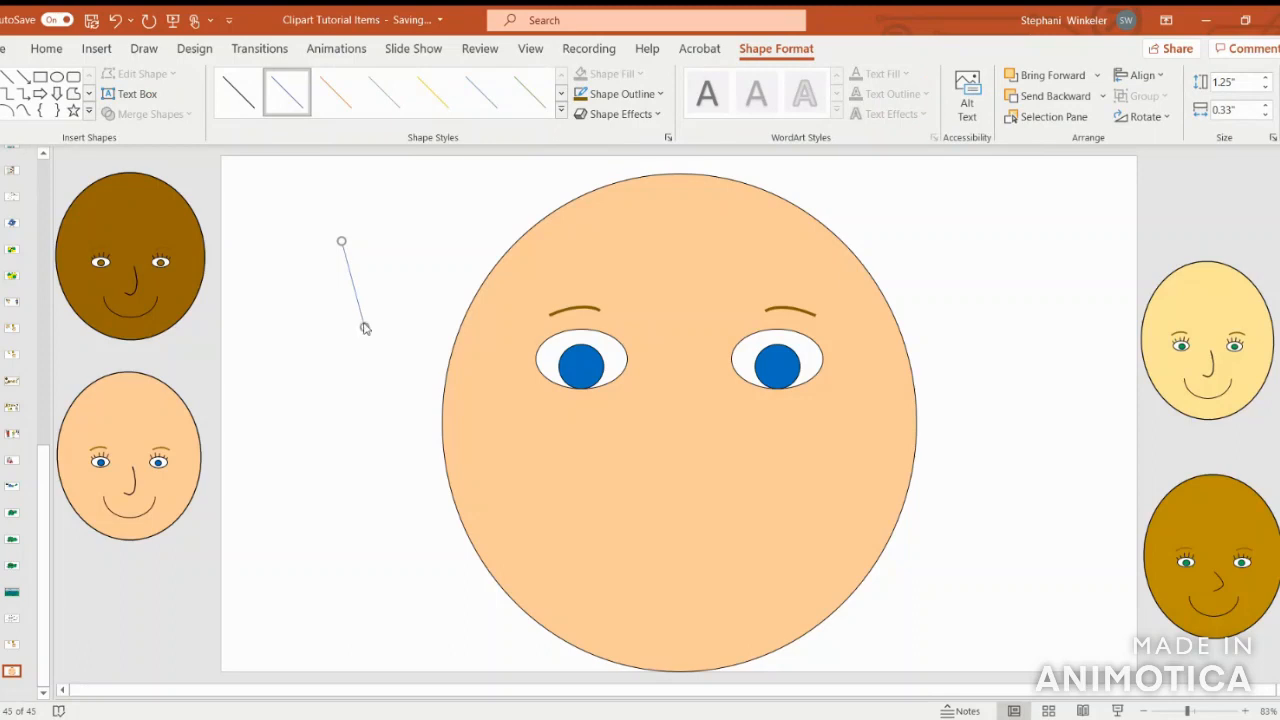
{"action": "key", "text": "ctrl+v"}
{"action": "left_click_drag", "start_coordinate": [358, 271], "coordinate": [375, 240]}
{"action": "key", "text": "ctrl+v"}
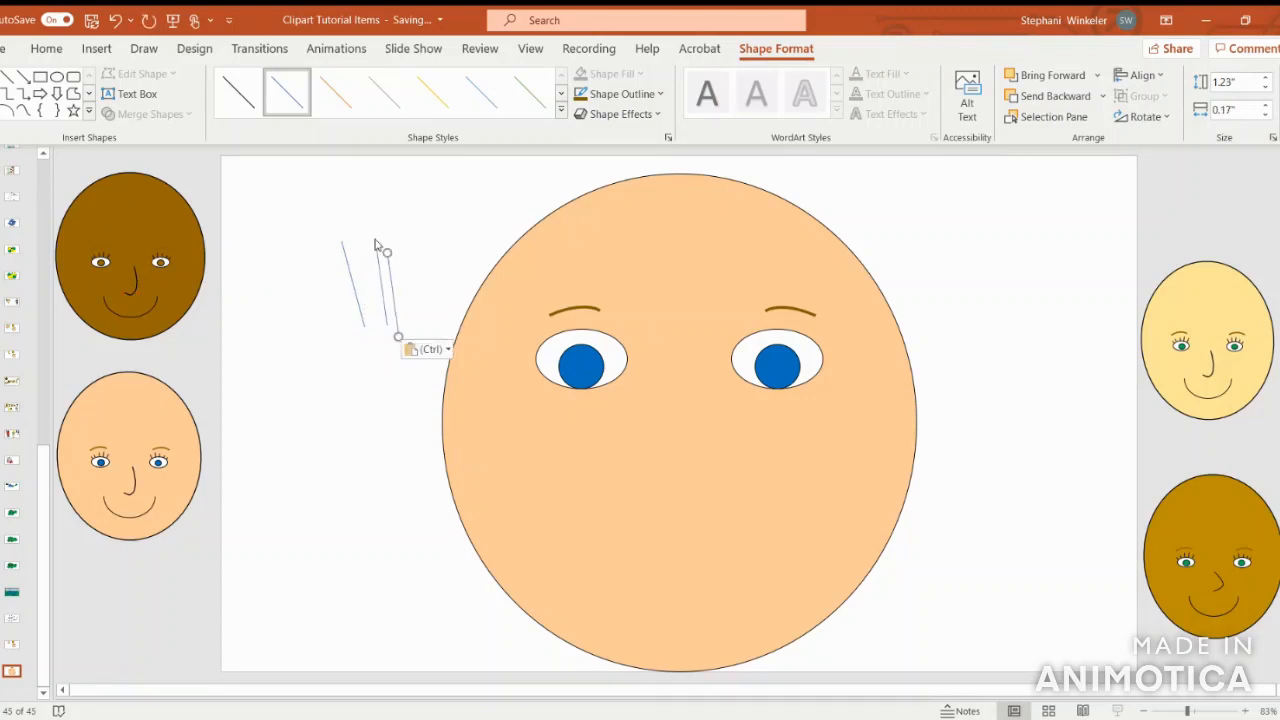
{"action": "left_click_drag", "start_coordinate": [388, 262], "coordinate": [415, 241]}
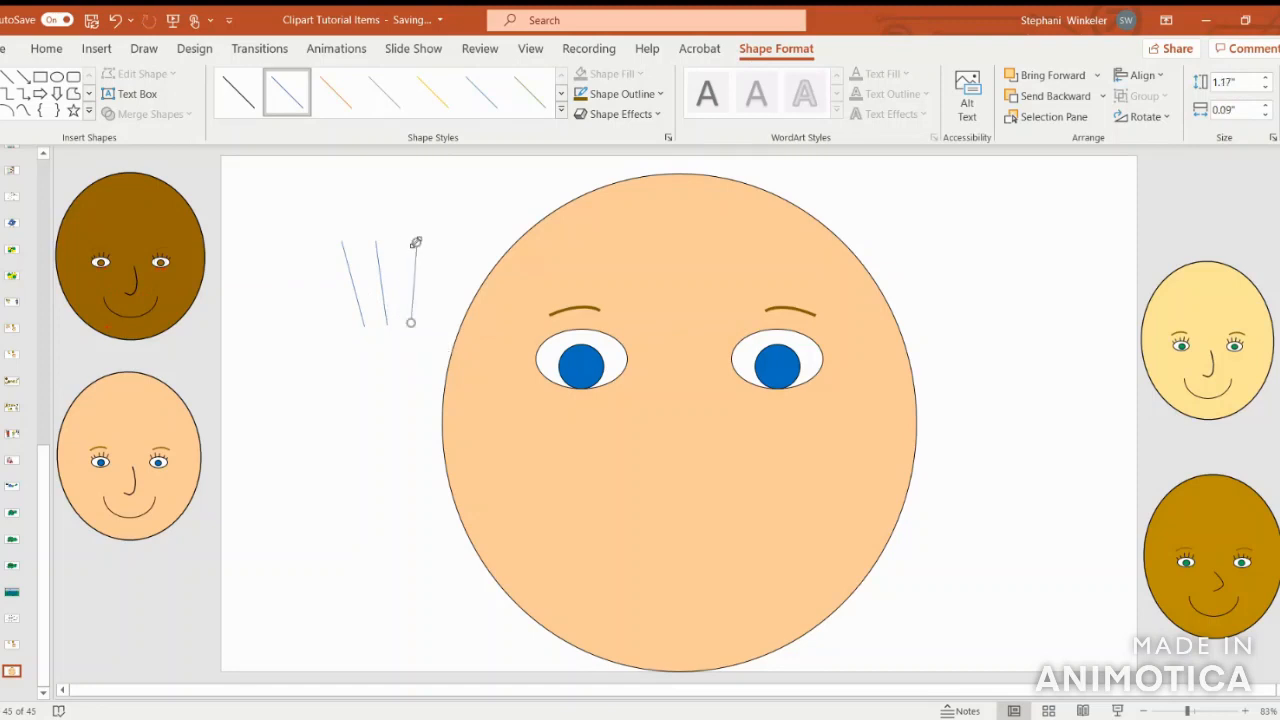
Step: Add more copies of the lash line, tilting one inward and one about 0.48 inches wide outward at the fan's far end
{"action": "key", "text": "ctrl+c"}
{"action": "key", "text": "ctrl+v"}
{"action": "left_click_drag", "start_coordinate": [427, 263], "coordinate": [406, 241]}
{"action": "left_click", "coordinate": [415, 254]}
{"action": "key", "text": "ctrl+c"}
{"action": "key", "text": "ctrl+v"}
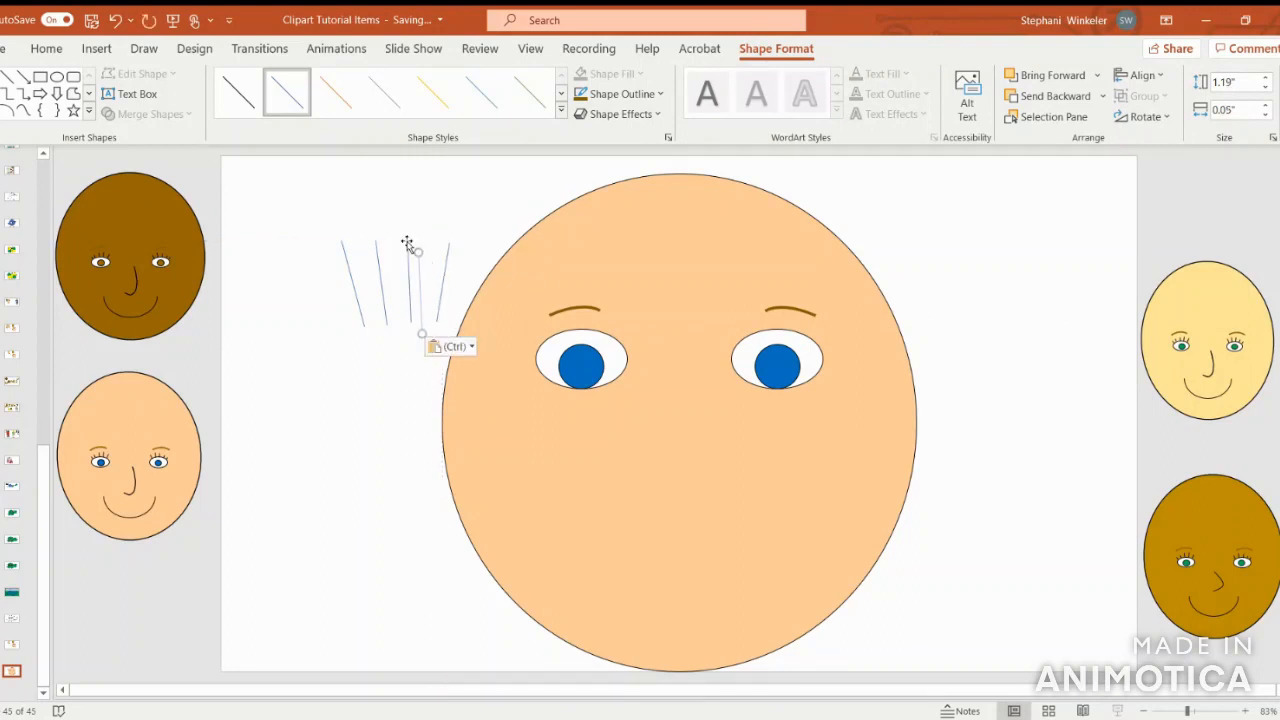
{"action": "left_click_drag", "start_coordinate": [420, 280], "coordinate": [328, 288]}
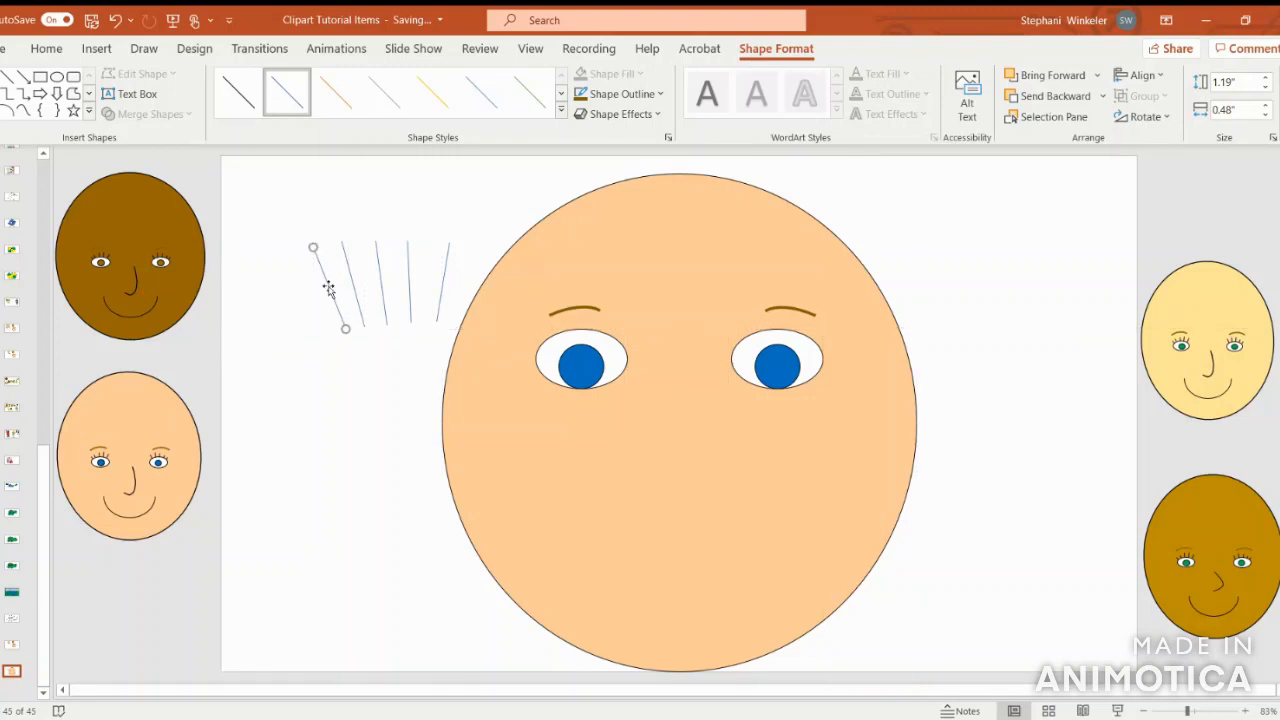
Step: Duplicate the outermost lash, flip the copy horizontally, and place it at the opposite end of the fan
{"action": "key", "text": "ctrl+c"}
{"action": "key", "text": "ctrl+v"}
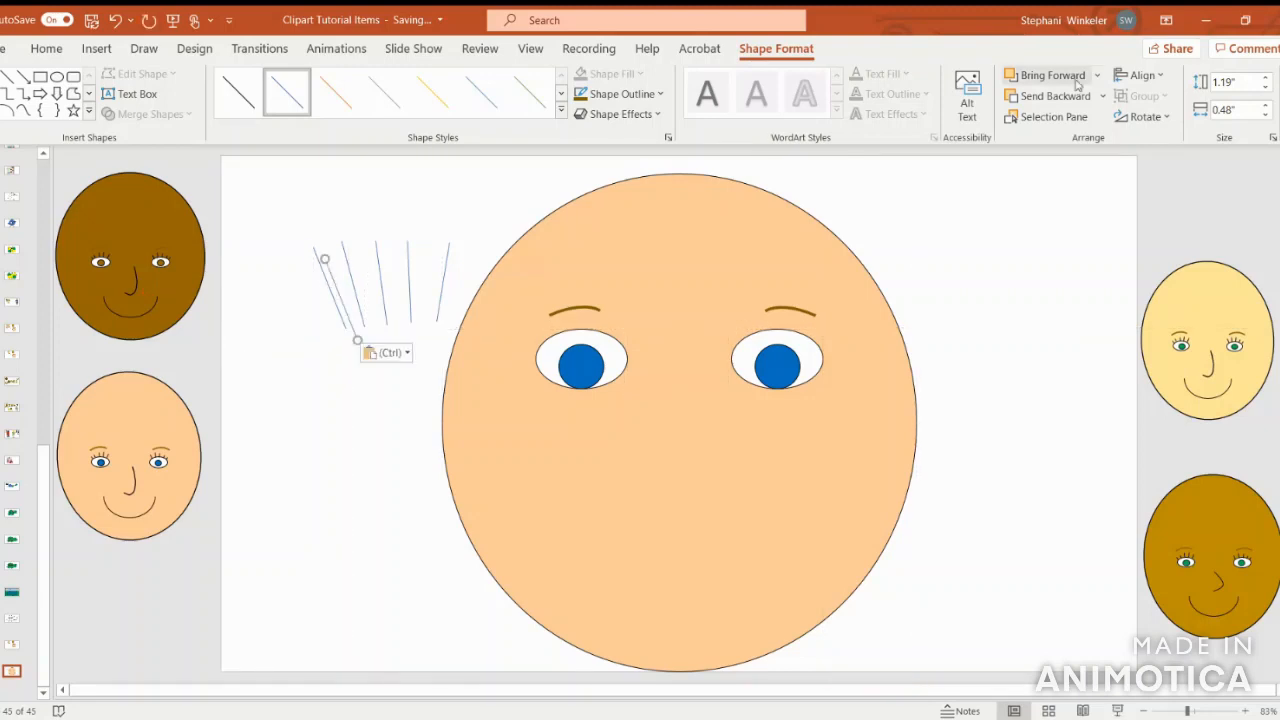
{"action": "left_click", "coordinate": [1131, 117]}
{"action": "left_click", "coordinate": [1172, 211]}
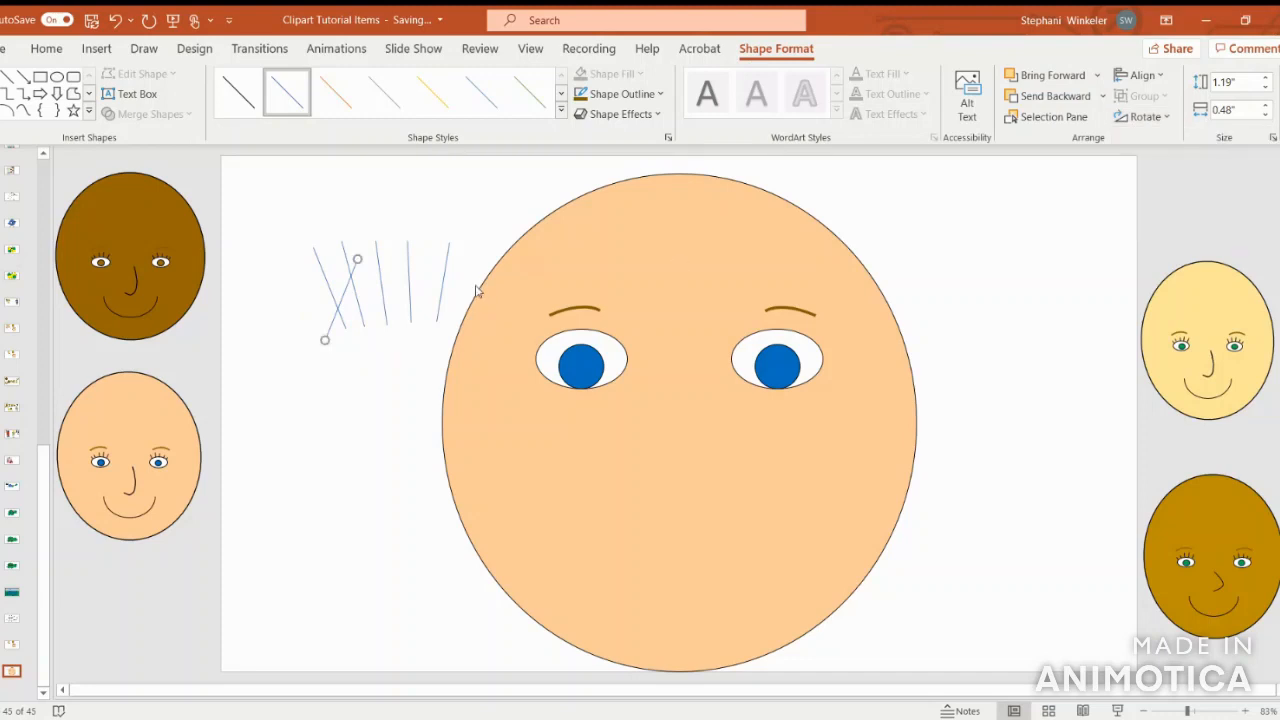
{"action": "left_click_drag", "start_coordinate": [343, 290], "coordinate": [466, 272]}
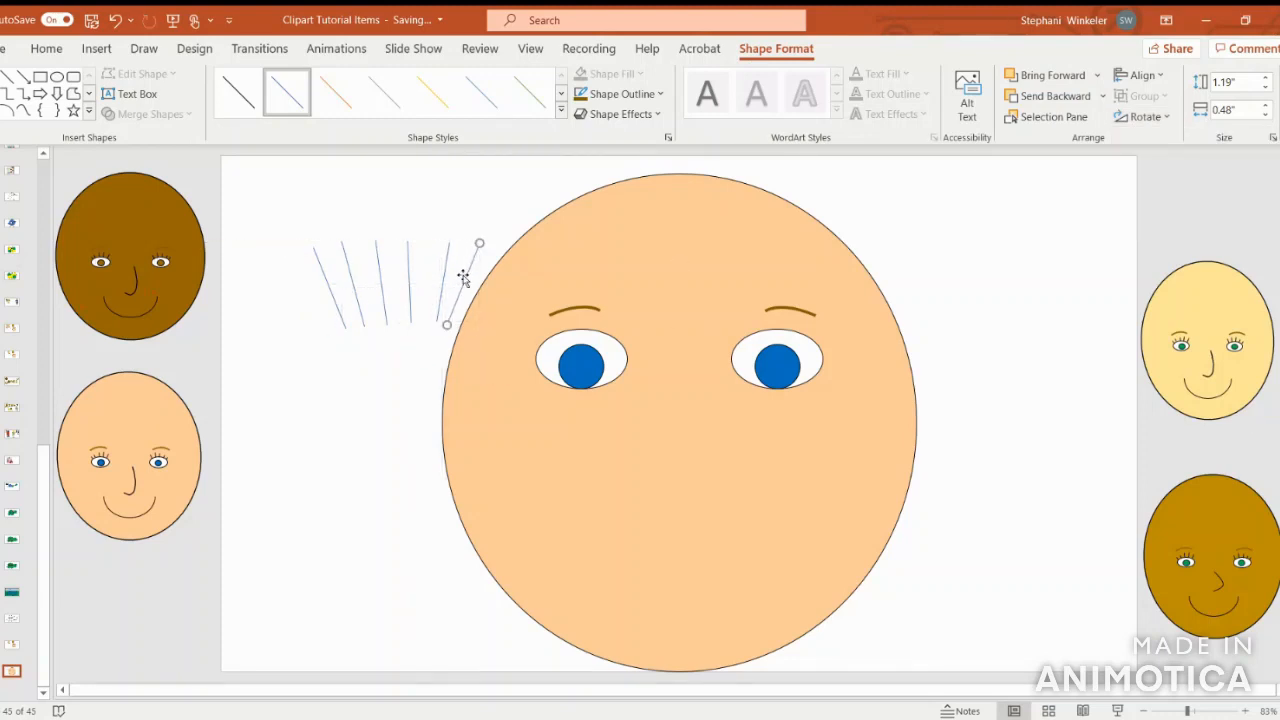
Step: Group the six lash lines and move the group slightly away from the face
{"action": "left_click", "coordinate": [443, 285], "text": "shift"}
{"action": "left_click", "coordinate": [410, 289], "text": "shift"}
{"action": "left_click", "coordinate": [381, 290], "text": "shift"}
{"action": "left_click", "coordinate": [356, 292], "text": "shift"}
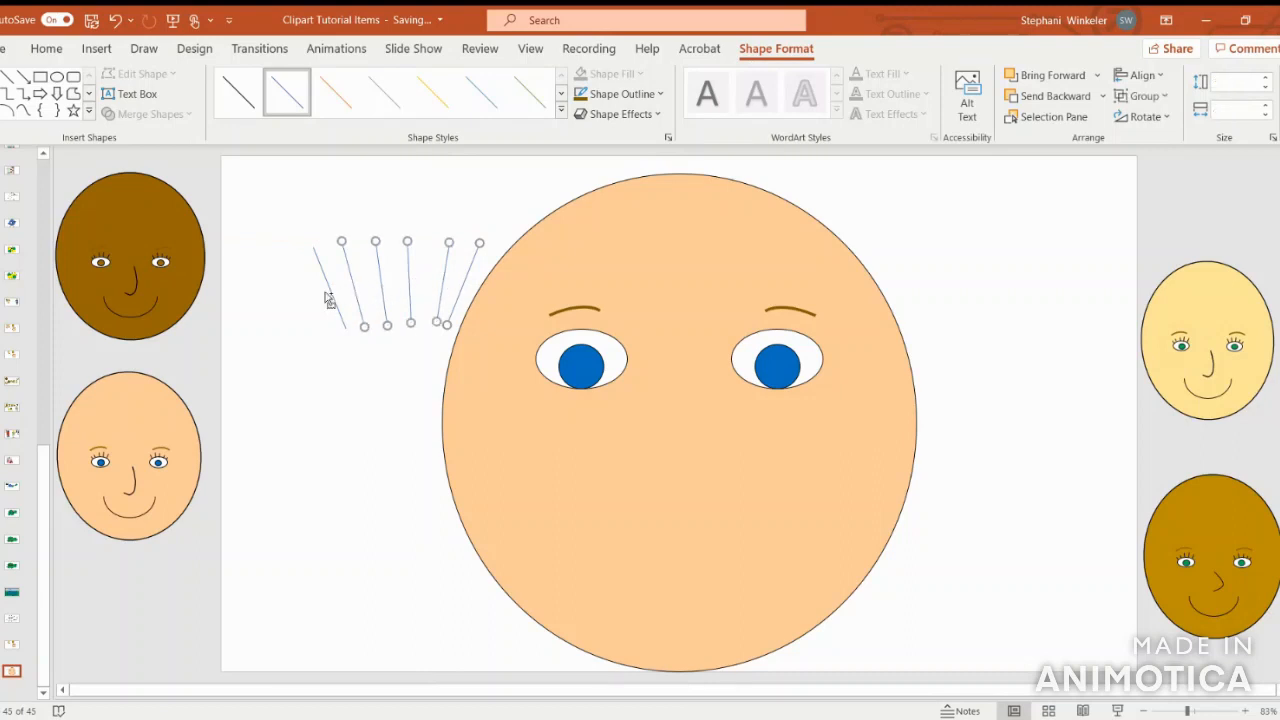
{"action": "left_click", "coordinate": [331, 293], "text": "shift"}
{"action": "right_click", "coordinate": [331, 293]}
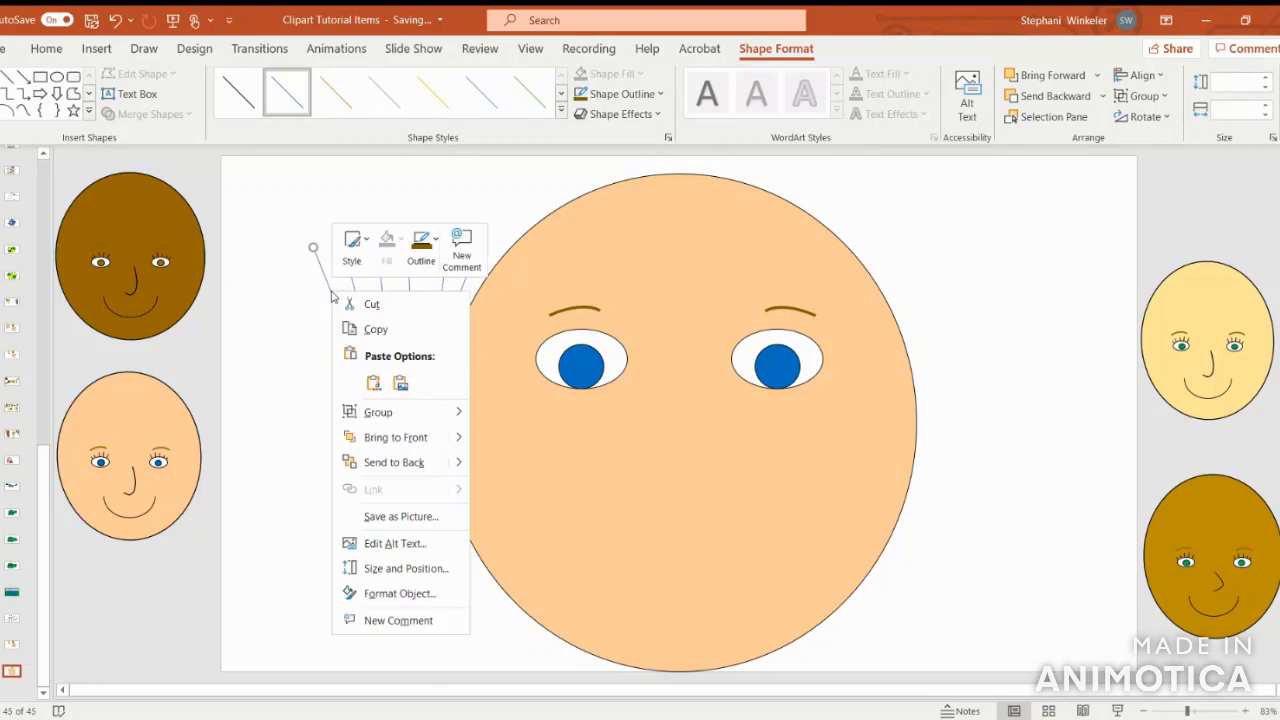
{"action": "mouse_move", "coordinate": [433, 412]}
{"action": "left_click", "coordinate": [517, 418]}
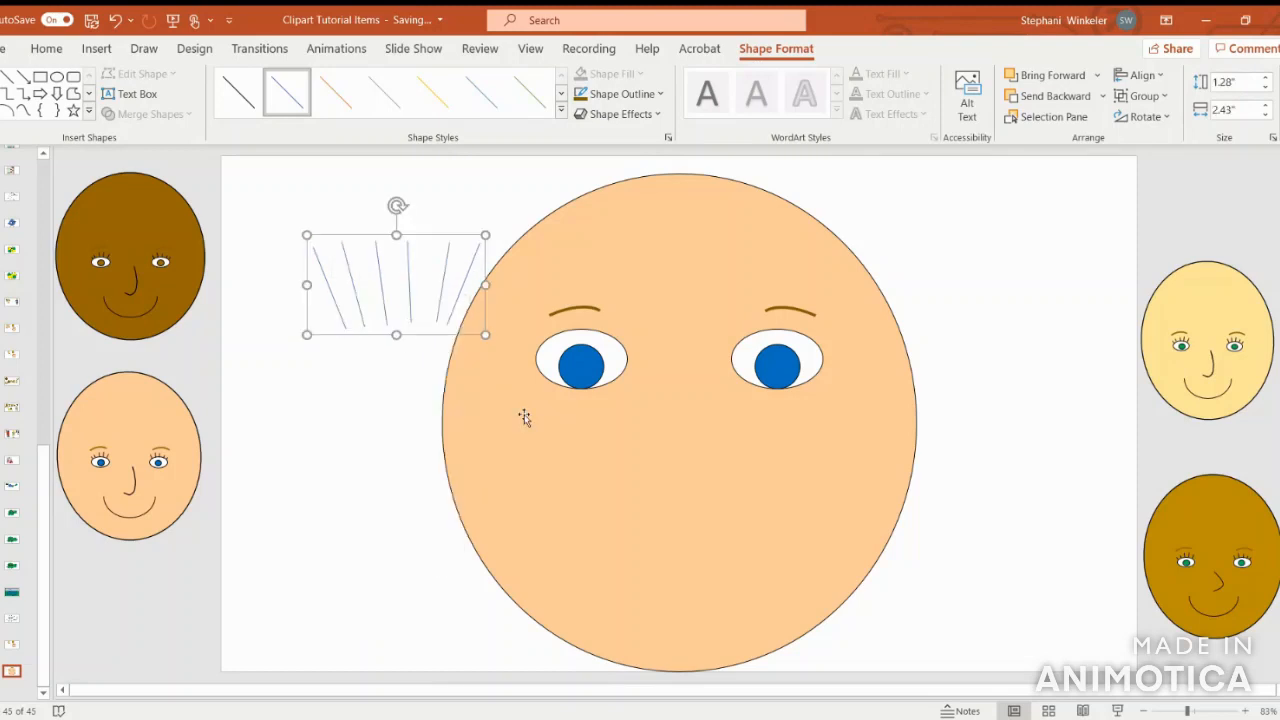
{"action": "left_click_drag", "start_coordinate": [446, 271], "coordinate": [419, 285]}
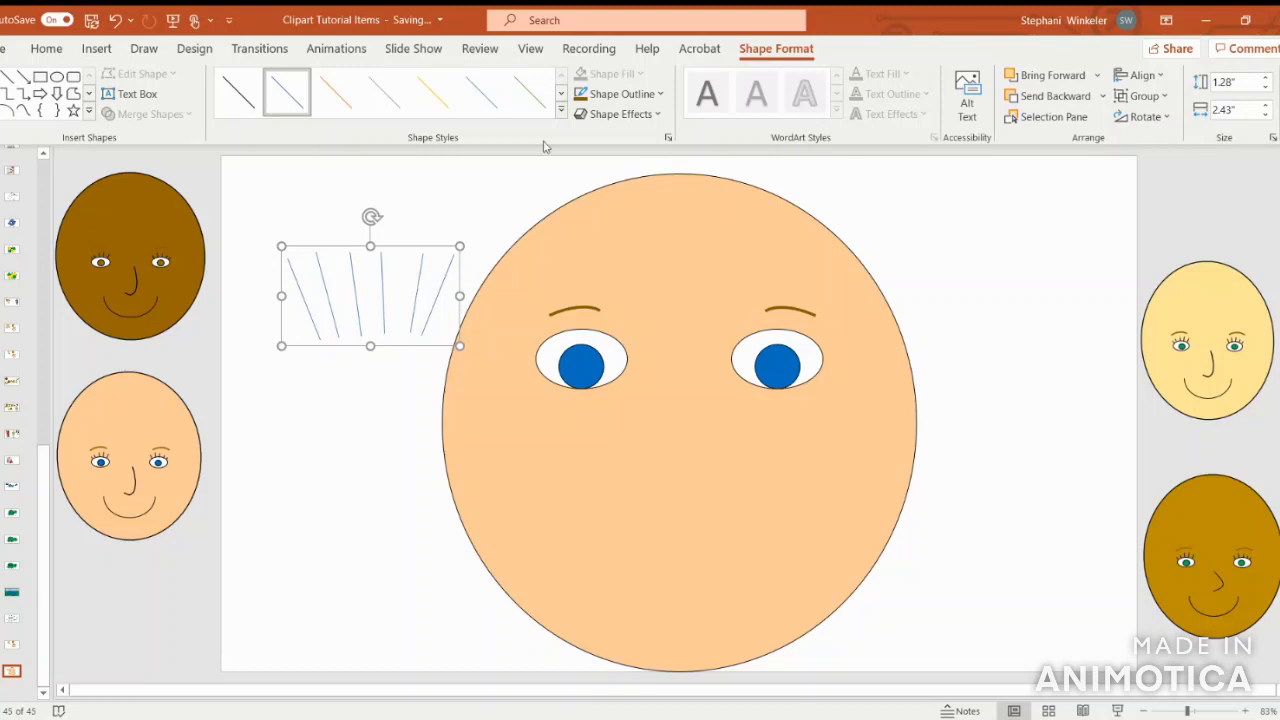
Step: Set the lash group's outline to black with a 1 pt weight
{"action": "left_click", "coordinate": [588, 95]}
{"action": "left_click", "coordinate": [615, 96]}
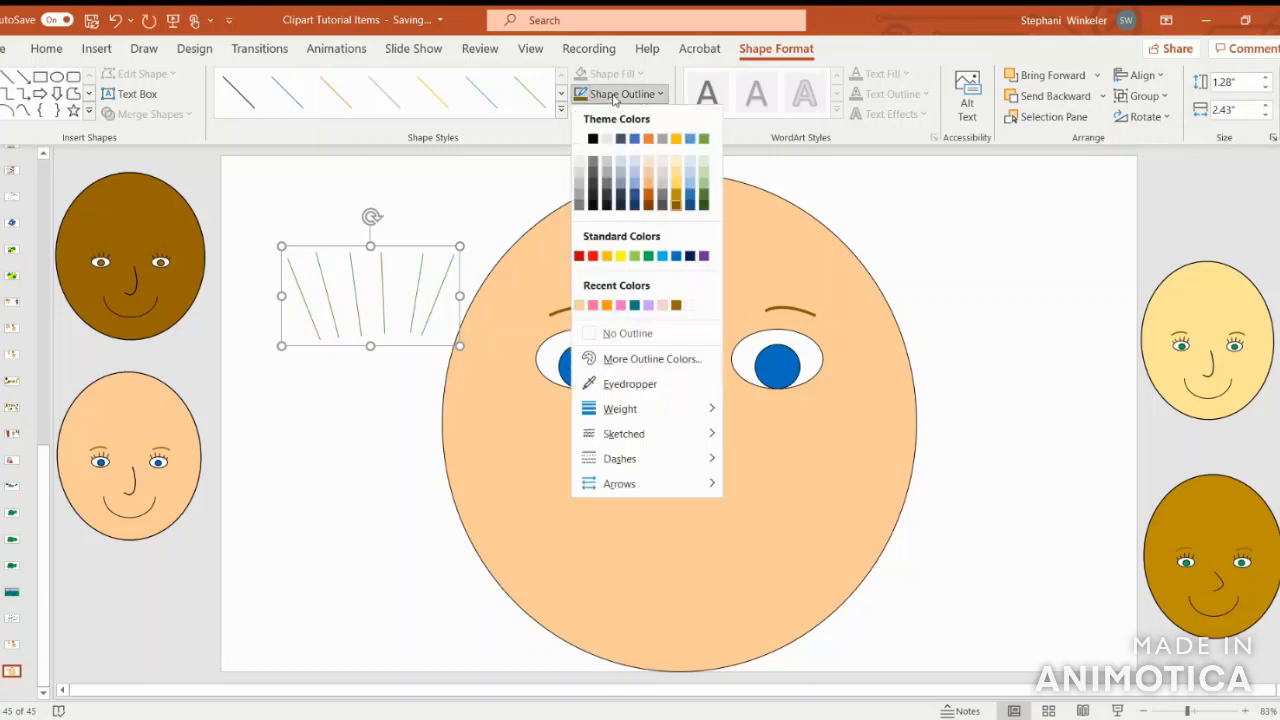
{"action": "mouse_move", "coordinate": [640, 409]}
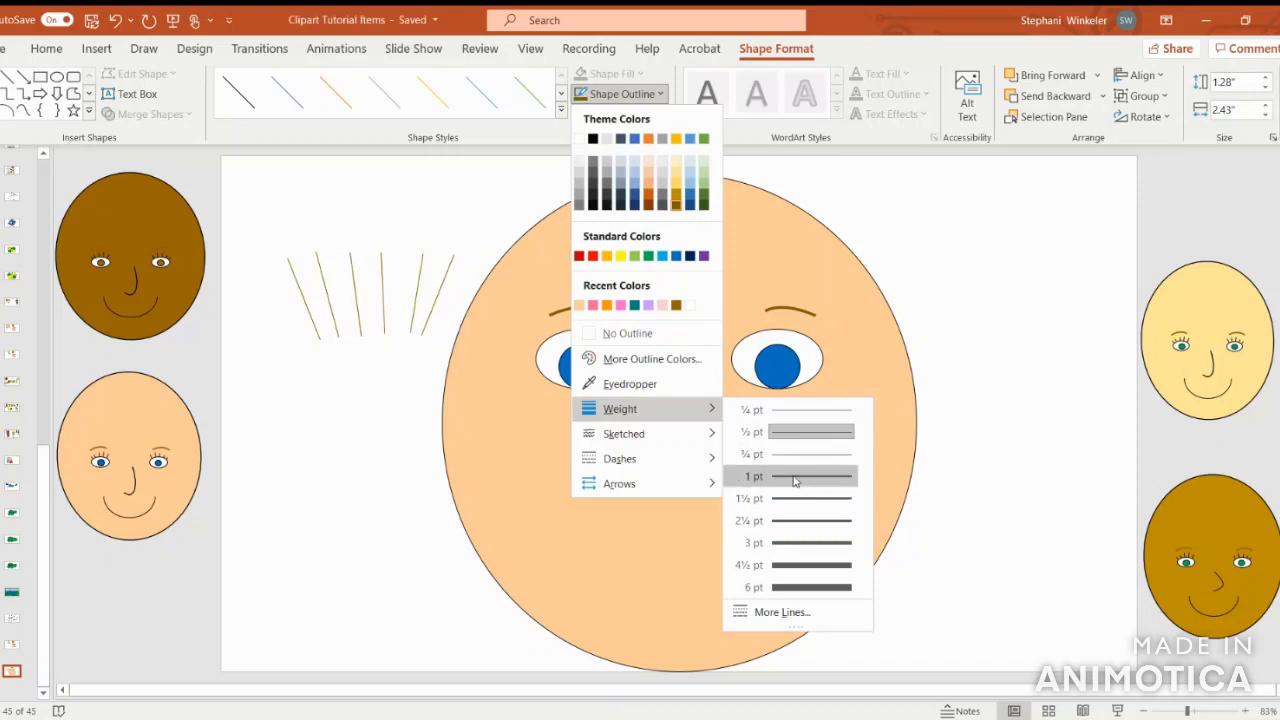
{"action": "left_click", "coordinate": [796, 476]}
{"action": "left_click", "coordinate": [615, 94]}
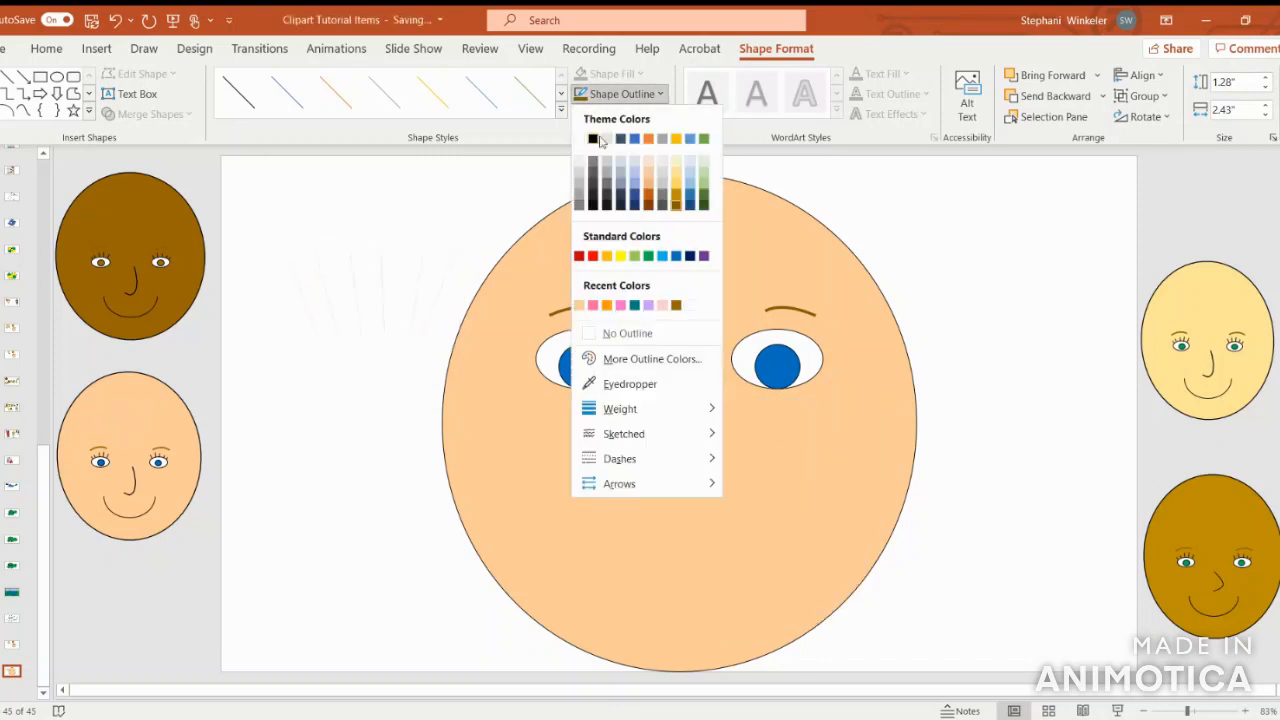
{"action": "left_click", "coordinate": [594, 139]}
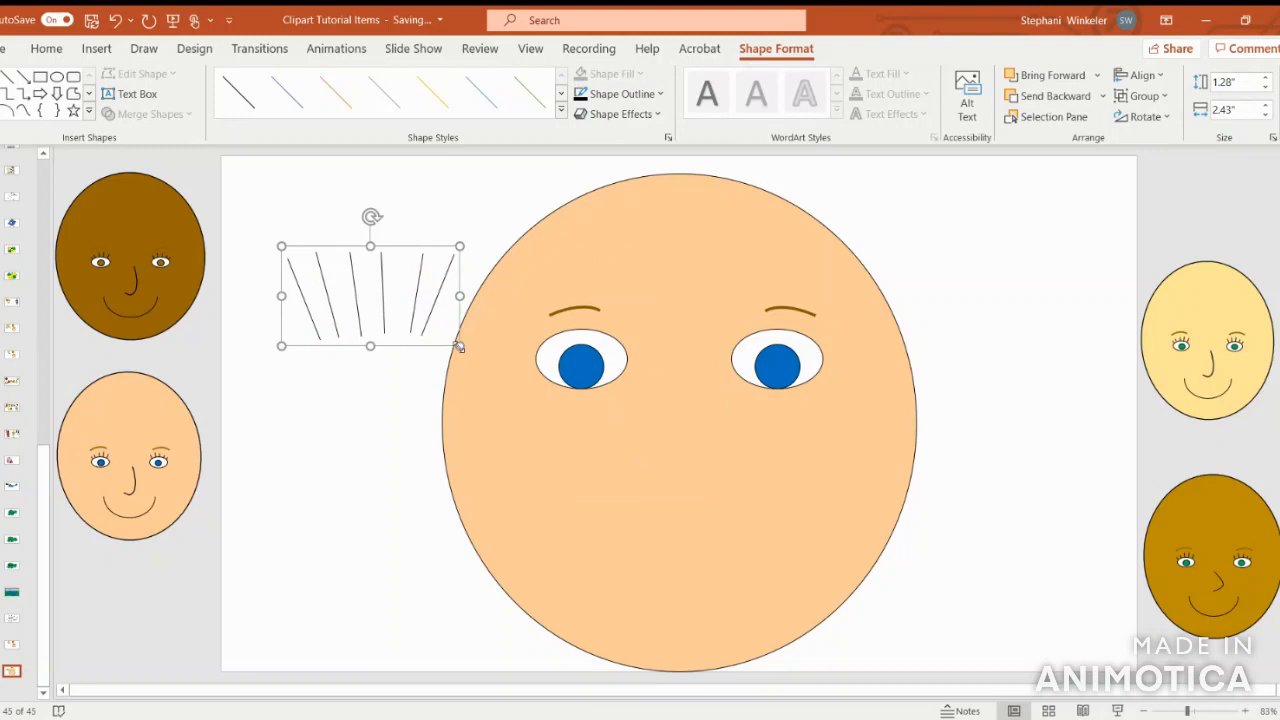
Step: Replace the large lash fan with short lash lines about 0.15 inches tall along the left eye's outer upper edge
{"action": "key", "text": "Delete"}
{"action": "left_click_drag", "start_coordinate": [457, 345], "coordinate": [597, 318]}
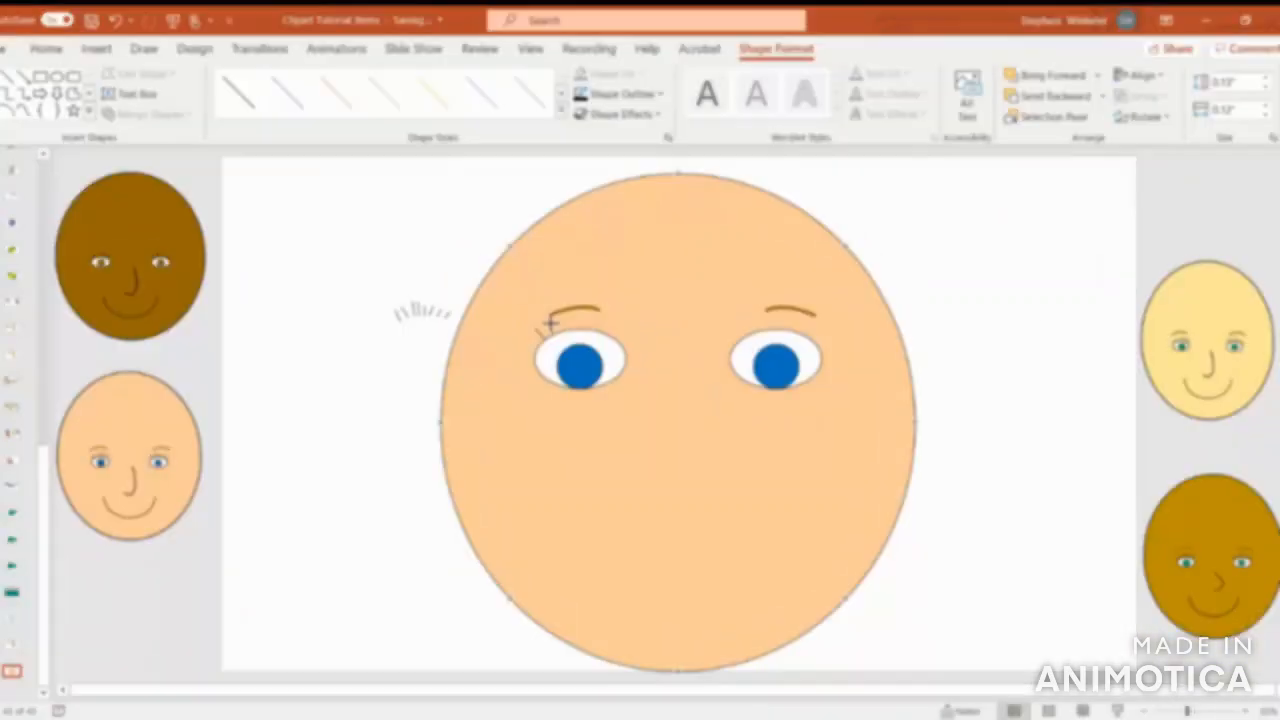
{"action": "left_click", "coordinate": [464, 316]}
{"action": "left_click", "coordinate": [541, 334]}
{"action": "left_click_drag", "start_coordinate": [549, 327], "coordinate": [561, 340]}
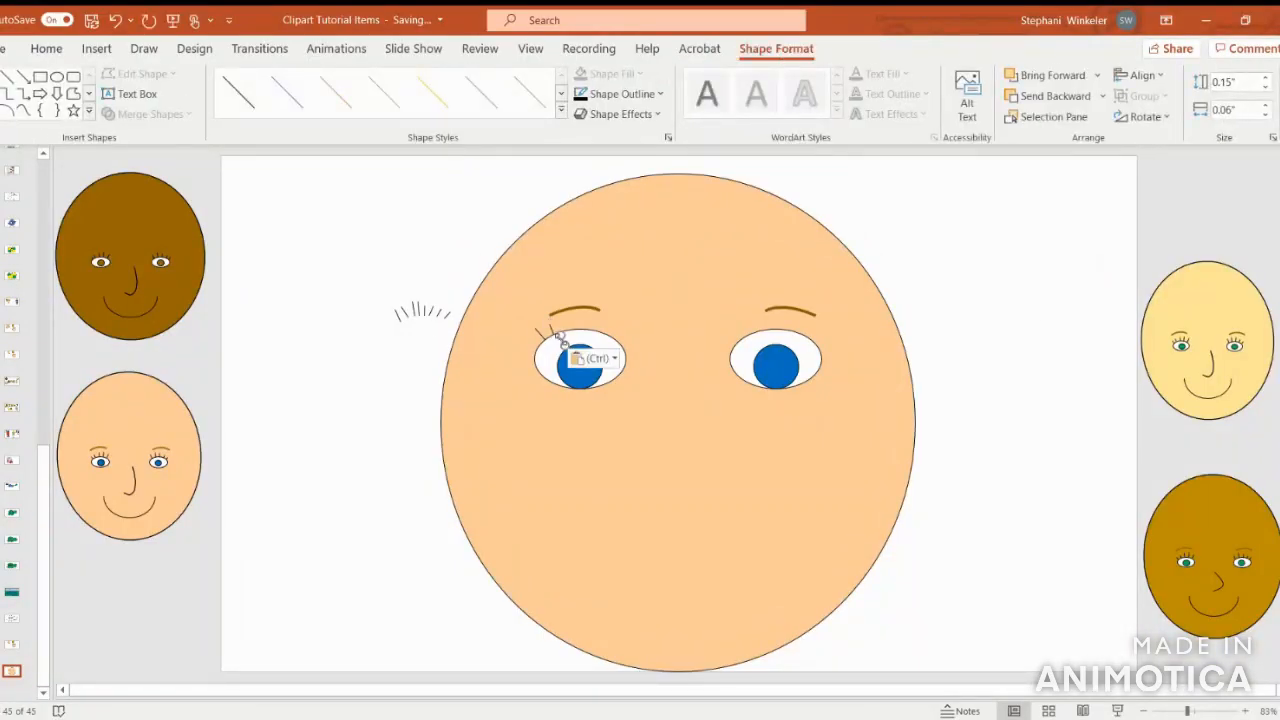
{"action": "left_click_drag", "start_coordinate": [559, 330], "coordinate": [560, 332]}
{"action": "mouse_move", "coordinate": [563, 339]}
{"action": "left_mouse_down"}
{"action": "mouse_move", "coordinate": [562, 317]}
{"action": "mouse_move", "coordinate": [573, 333]}
{"action": "mouse_move", "coordinate": [575, 322]}
{"action": "left_mouse_up"}
Step: Add upright lash lines about 0.21 inches tall along the eyelid above the left pupil
{"action": "key", "text": "ctrl+c"}
{"action": "key", "text": "ctrl+v"}
{"action": "key", "text": "ctrl+z"}
{"action": "left_click", "coordinate": [575, 342]}
{"action": "left_click", "coordinate": [994, 306]}
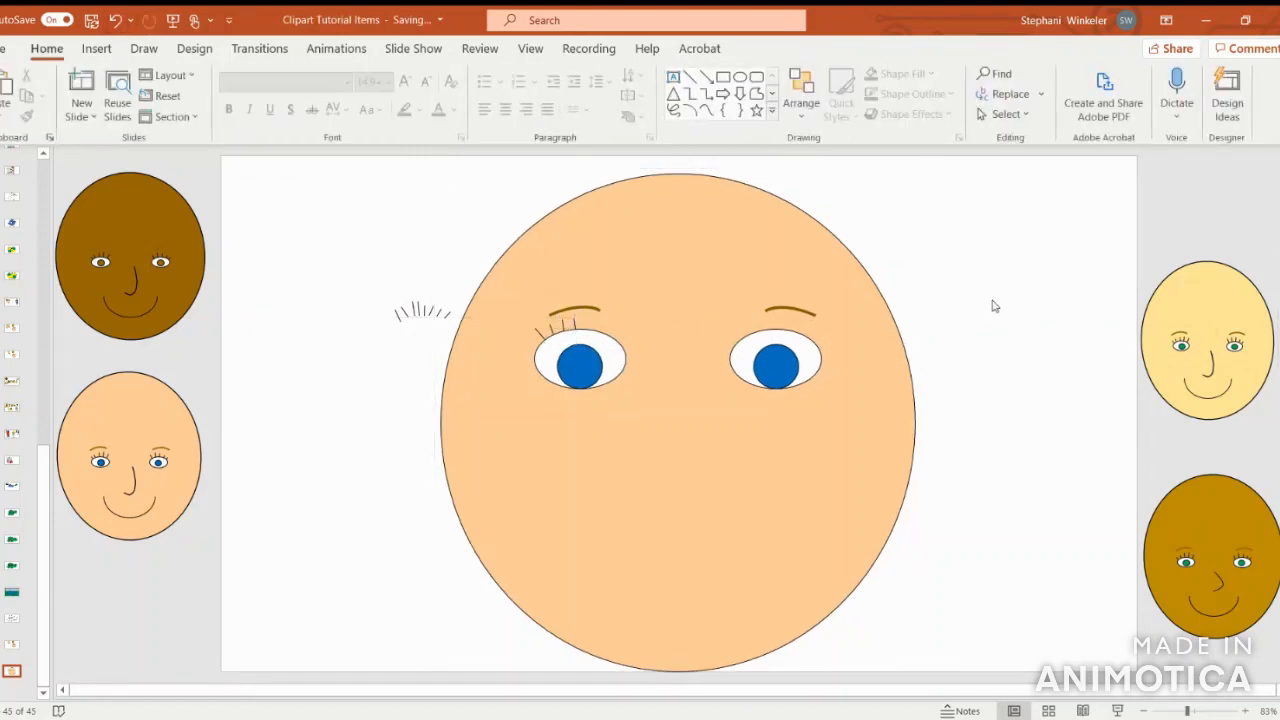
{"action": "left_click", "coordinate": [549, 330]}
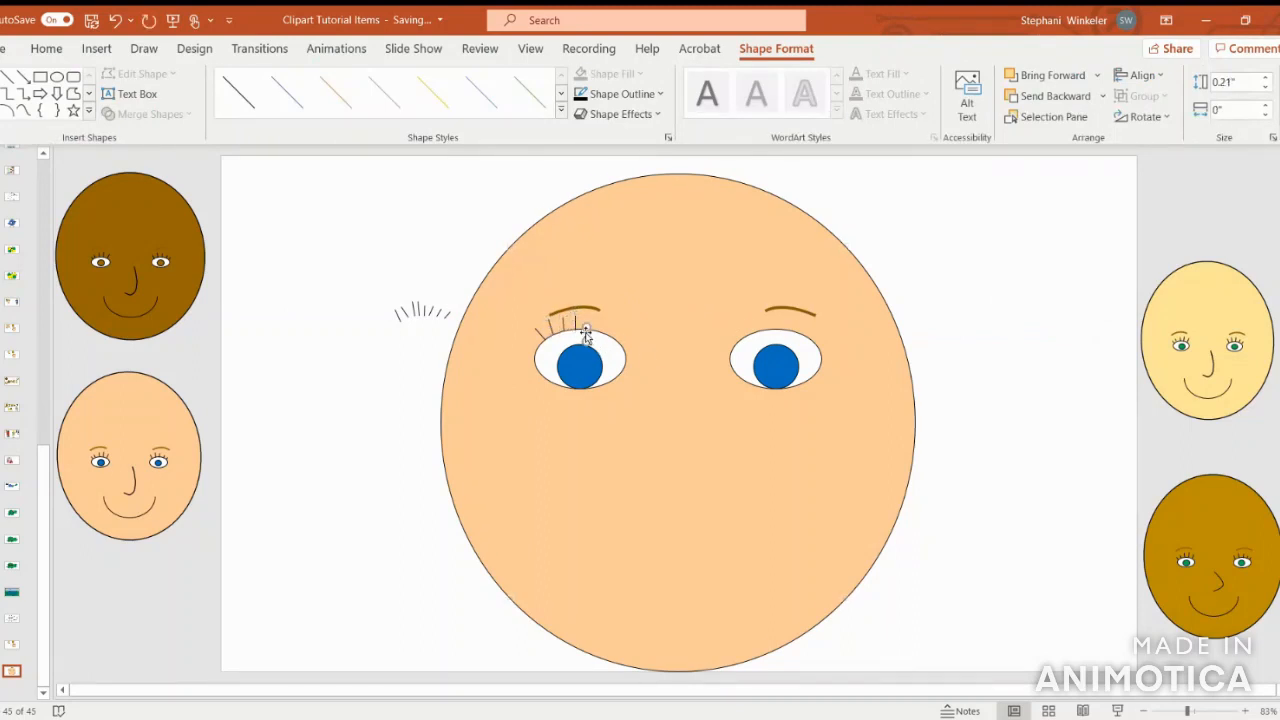
{"action": "mouse_move", "coordinate": [586, 325]}
{"action": "left_mouse_down"}
{"action": "mouse_move", "coordinate": [585, 339]}
{"action": "mouse_move", "coordinate": [587, 320]}
{"action": "left_mouse_up"}
{"action": "left_click", "coordinate": [583, 334]}
{"action": "key", "text": "ctrl+z"}
Step: Complete the left eye's lash row with lines slanting toward the nose along its inner upper edge
{"action": "left_click", "coordinate": [587, 322]}
{"action": "left_click_drag", "start_coordinate": [601, 318], "coordinate": [616, 330]}
{"action": "left_click", "coordinate": [998, 365]}
{"action": "left_click", "coordinate": [602, 322]}
{"action": "key", "text": "ctrl+c"}
{"action": "key", "text": "ctrl+v"}
{"action": "left_click", "coordinate": [971, 403]}
Step: Adjust the placement of the middle lashes so they are spaced evenly above the left eye
{"action": "left_click", "coordinate": [545, 324]}
{"action": "left_click_drag", "start_coordinate": [545, 324], "coordinate": [570, 318]}
{"action": "left_click", "coordinate": [922, 290]}
{"action": "left_click", "coordinate": [576, 321]}
{"action": "left_click", "coordinate": [937, 337]}
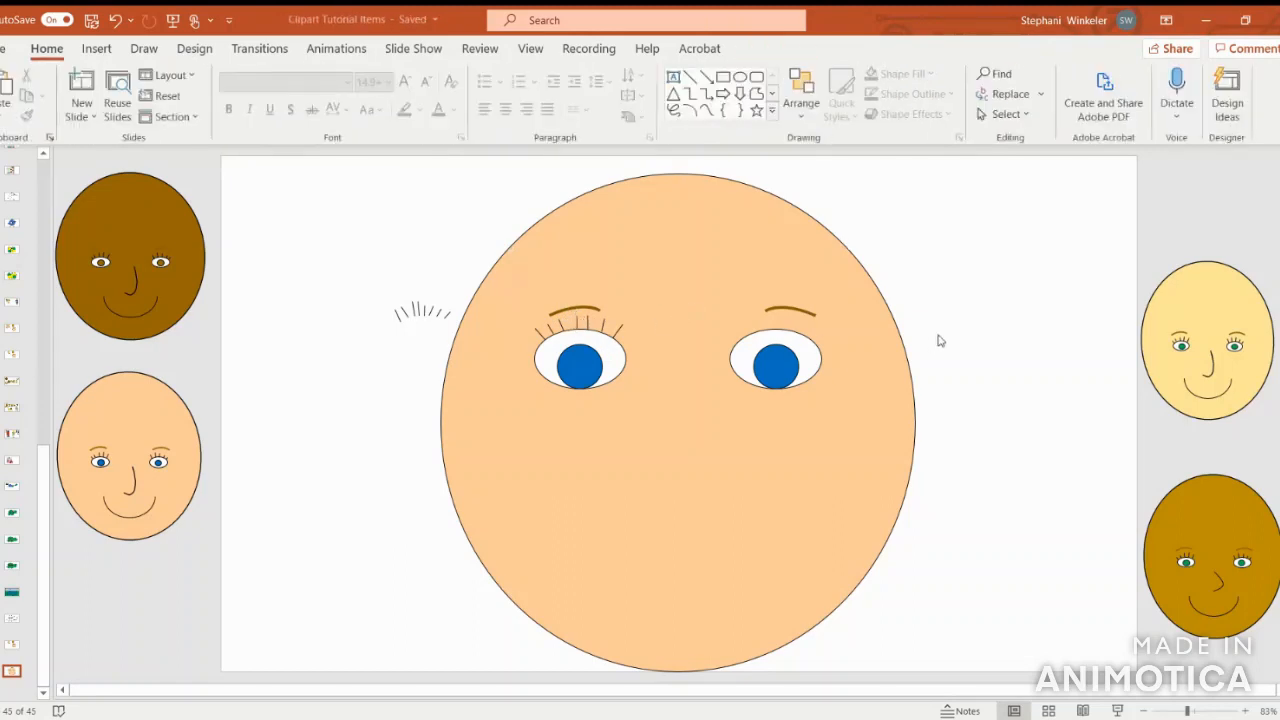
Step: Group the seven lash lines above the left eye
{"action": "left_click", "coordinate": [618, 332]}
{"action": "left_click", "coordinate": [603, 326], "text": "shift"}
{"action": "left_click", "coordinate": [588, 323], "text": "shift"}
{"action": "left_click", "coordinate": [576, 323], "text": "shift"}
{"action": "left_click", "coordinate": [561, 326], "text": "shift"}
{"action": "left_click", "coordinate": [550, 329], "text": "shift"}
{"action": "left_click", "coordinate": [540, 334], "text": "shift"}
{"action": "right_click", "coordinate": [541, 336]}
{"action": "left_click", "coordinate": [717, 459]}
Step: Copy the left eye's lash group, flip the copy horizontally, and place it above the right eye
{"action": "key", "text": "ctrl+c"}
{"action": "key", "text": "ctrl+v"}
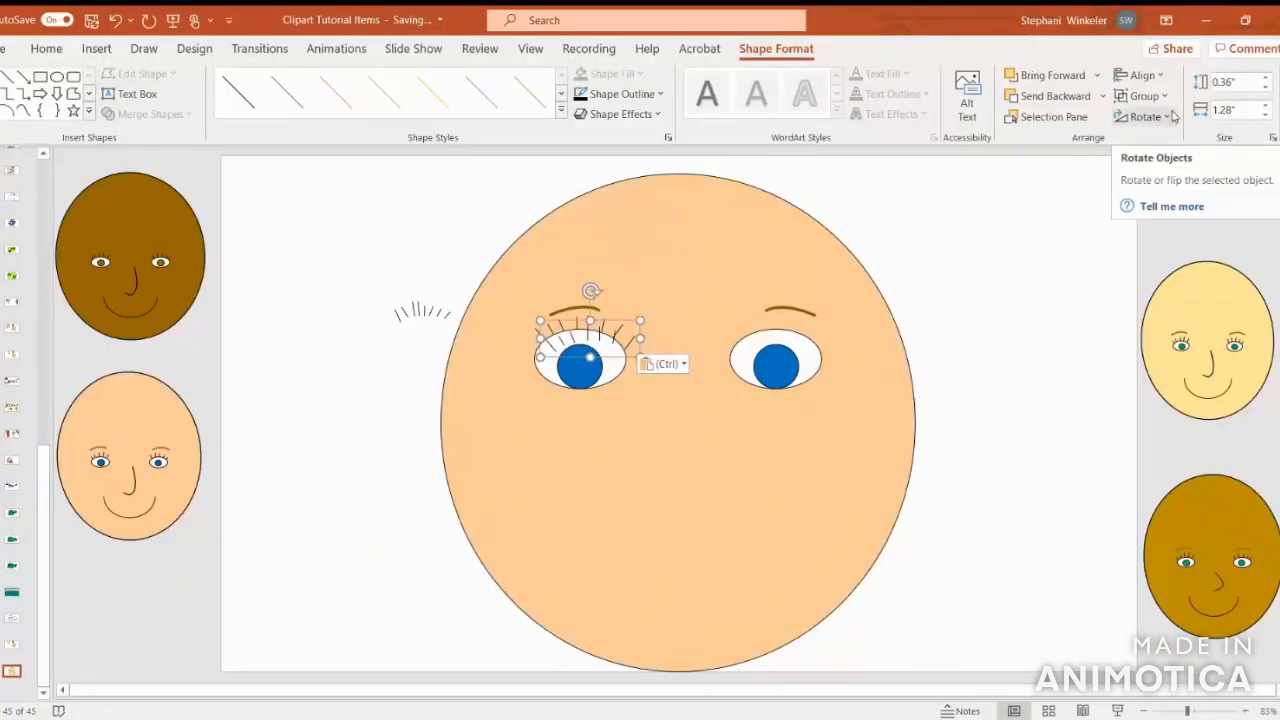
{"action": "left_click", "coordinate": [1173, 117]}
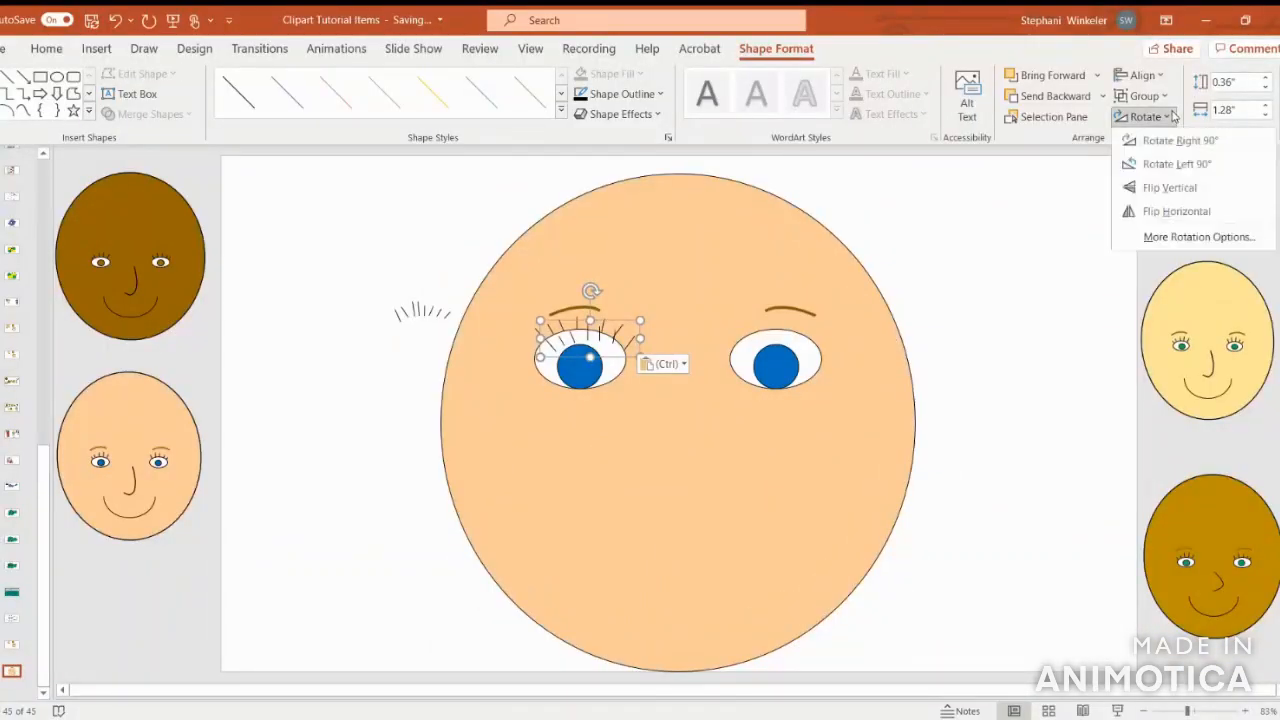
{"action": "left_click", "coordinate": [1176, 212]}
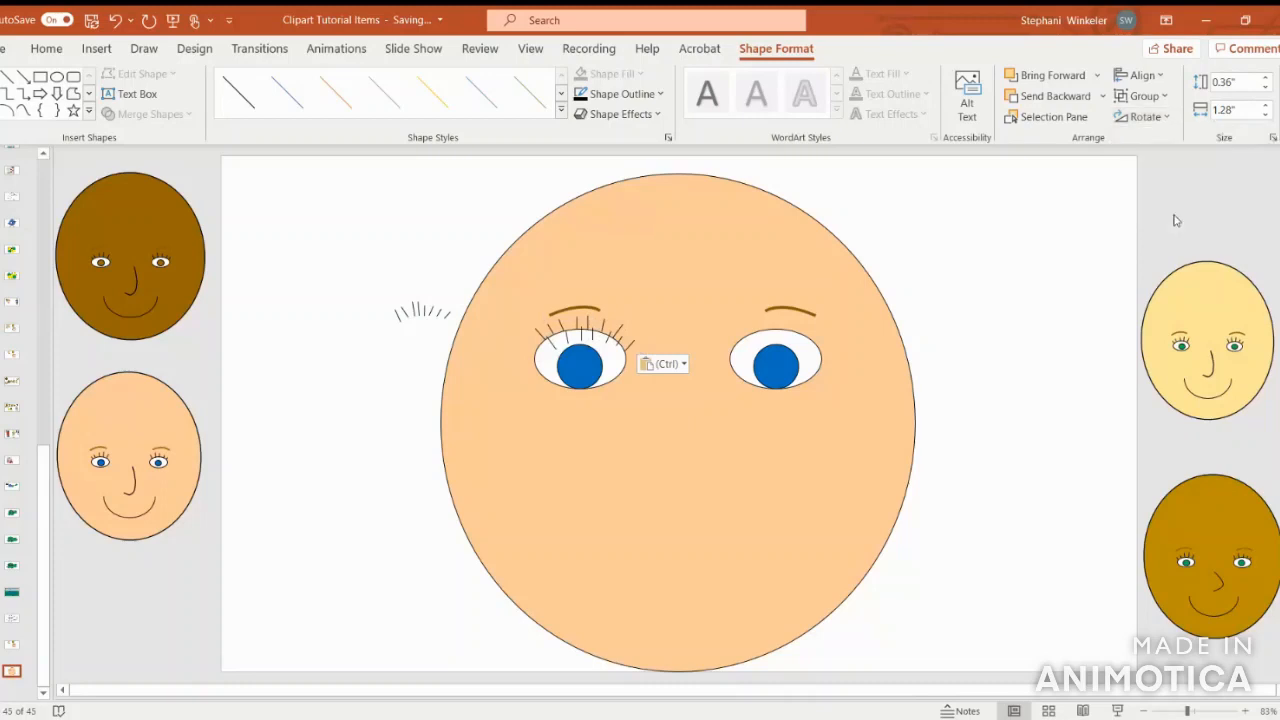
{"action": "left_click_drag", "start_coordinate": [624, 350], "coordinate": [815, 337]}
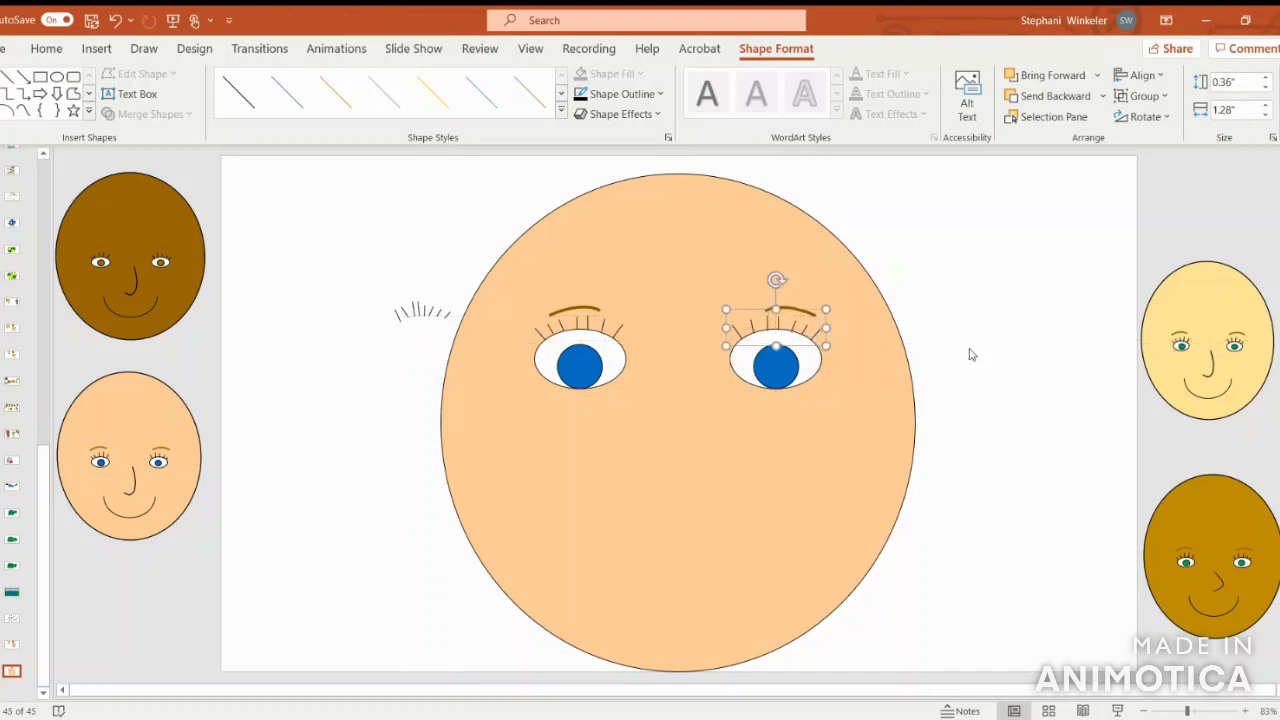
Step: Group both lash rows and both eyebrows with the face, and delete the spare lash lines beside the face
{"action": "left_click", "coordinate": [617, 336], "text": "ctrl"}
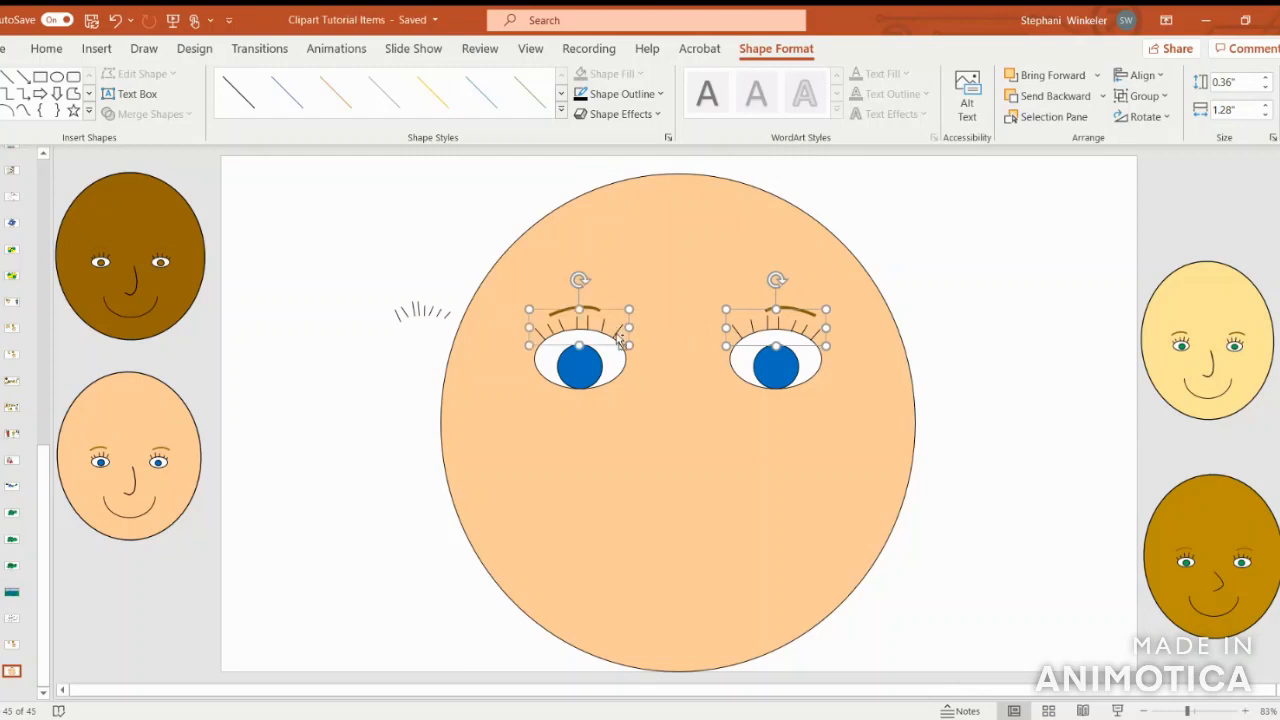
{"action": "left_click", "coordinate": [598, 312], "text": "ctrl"}
{"action": "left_click", "coordinate": [598, 312], "text": "ctrl"}
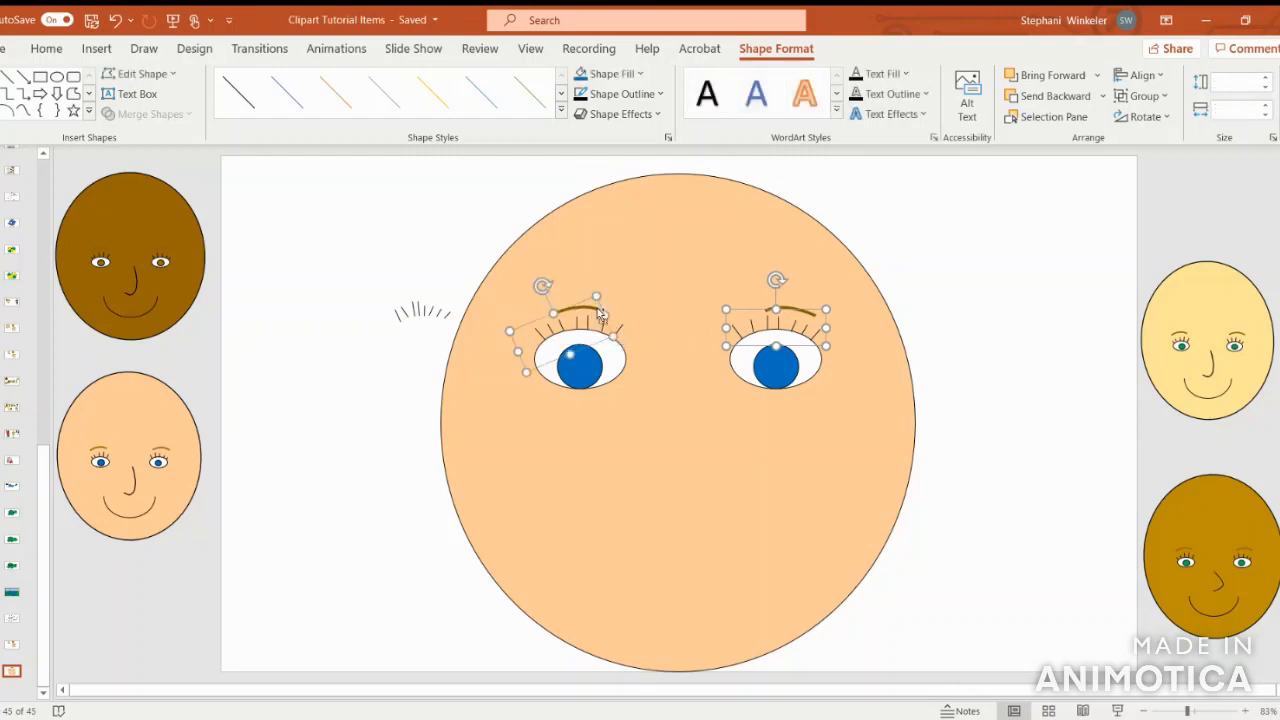
{"action": "left_click", "coordinate": [621, 332], "text": "ctrl"}
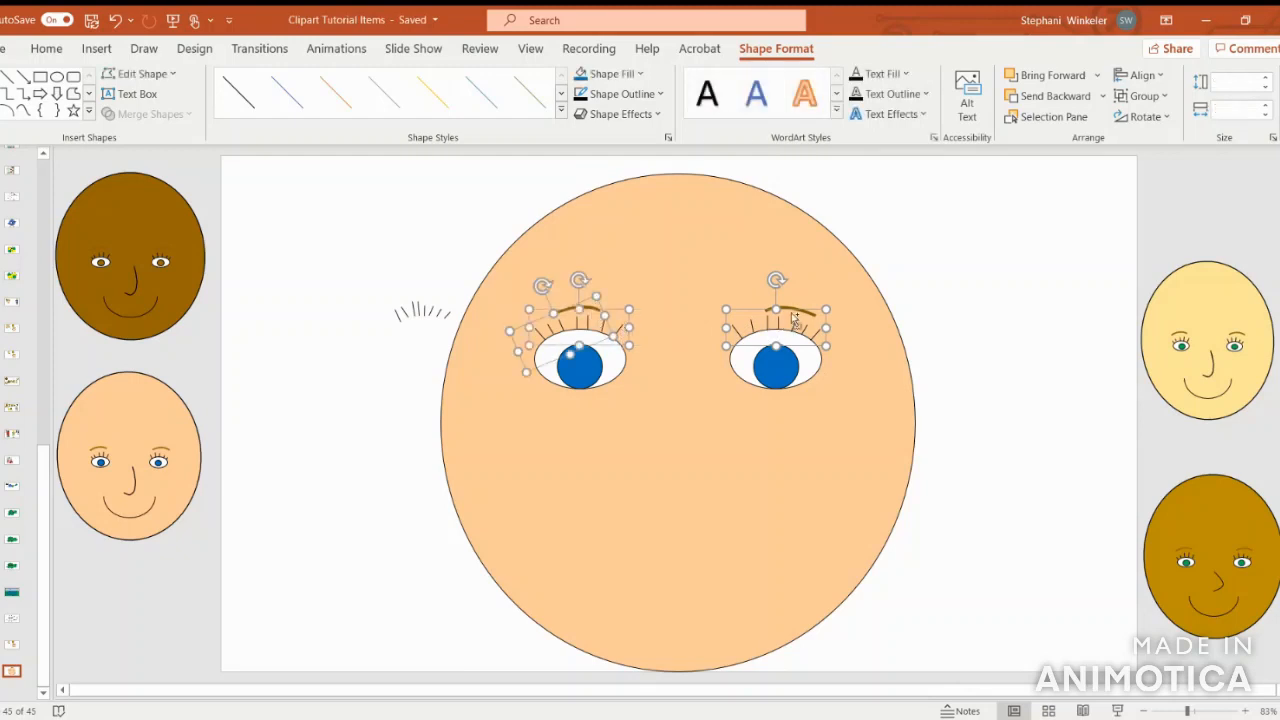
{"action": "left_click", "coordinate": [789, 308], "text": "ctrl"}
{"action": "left_click", "coordinate": [790, 309], "text": "ctrl"}
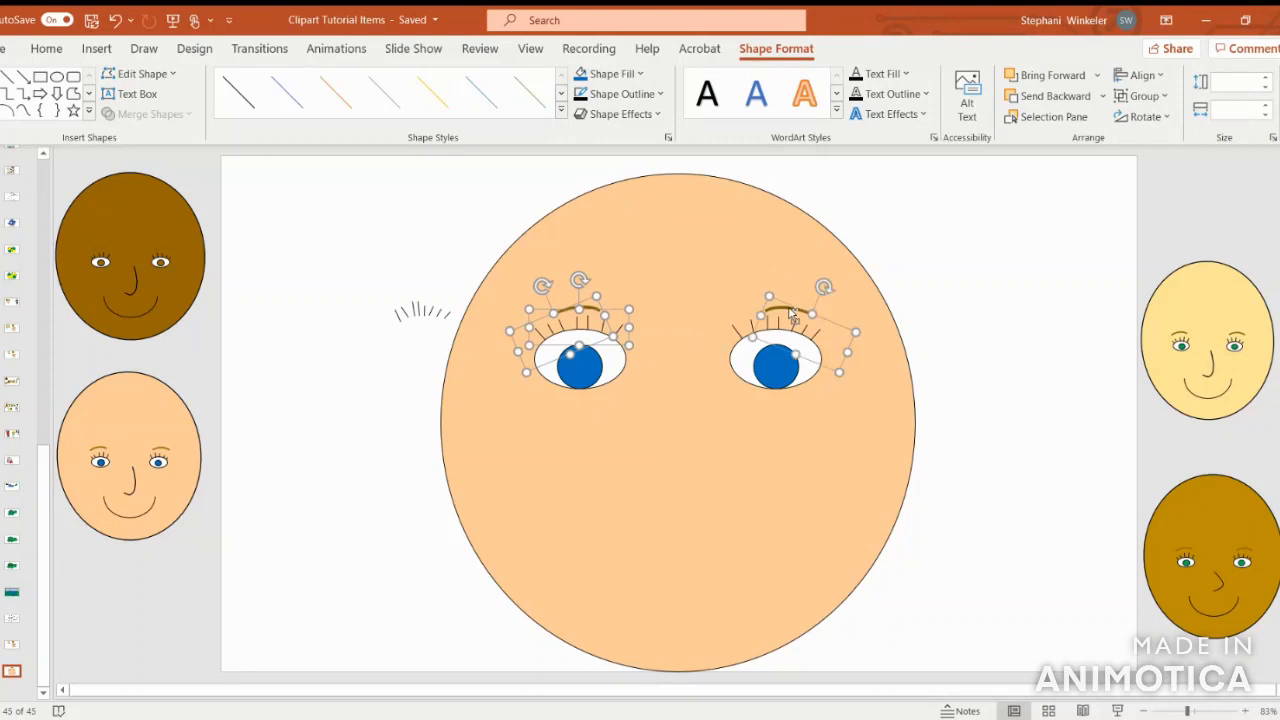
{"action": "left_click", "coordinate": [743, 340], "text": "ctrl"}
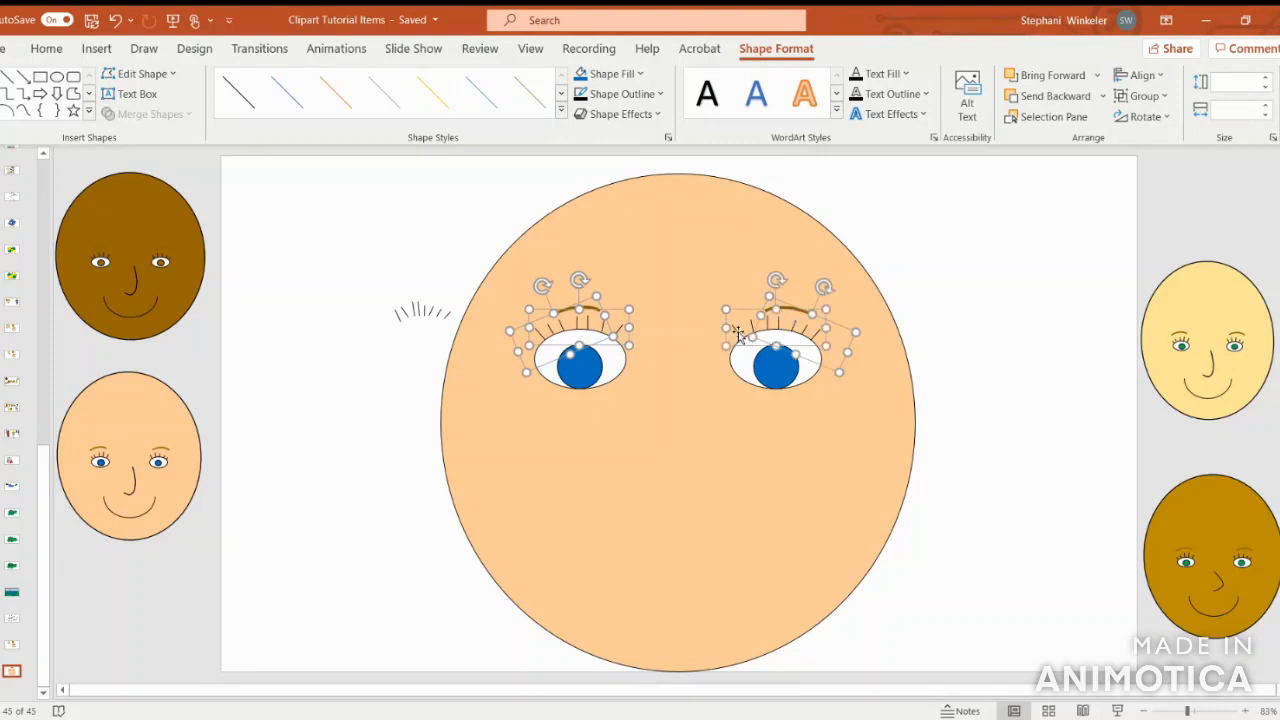
{"action": "left_click", "coordinate": [768, 372], "text": "ctrl"}
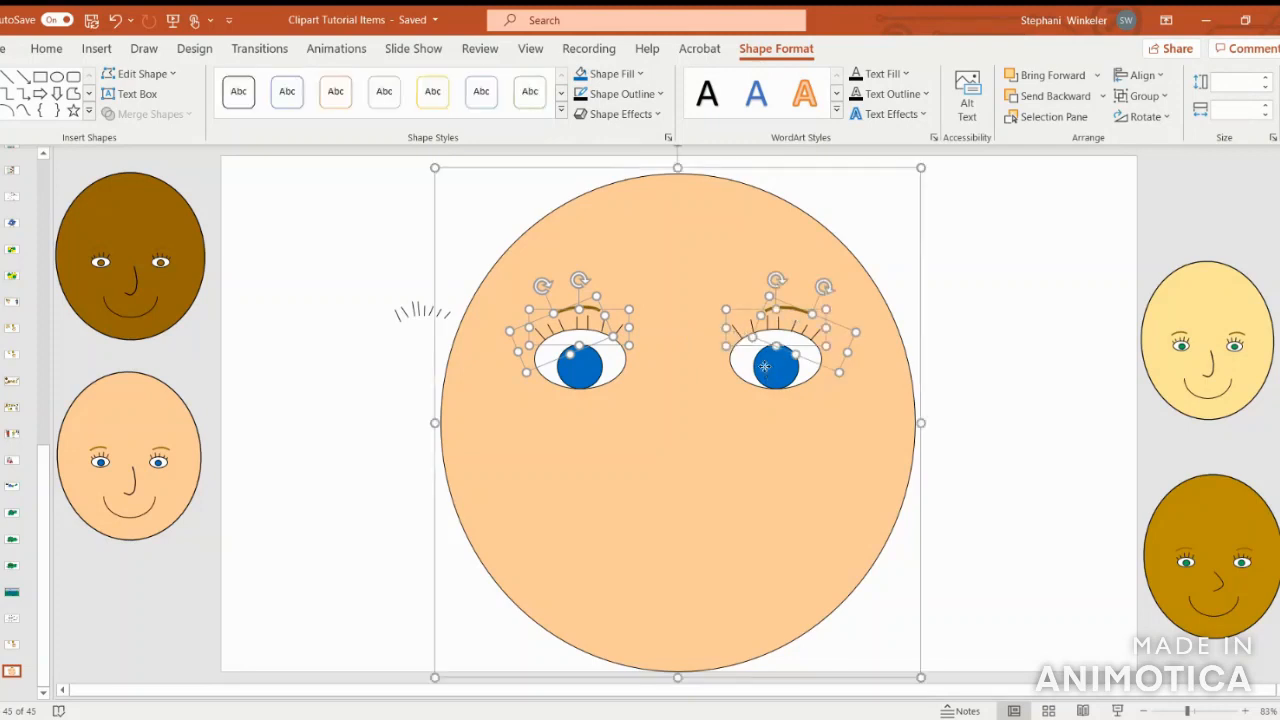
{"action": "right_click", "coordinate": [764, 367]}
{"action": "left_click", "coordinate": [923, 489]}
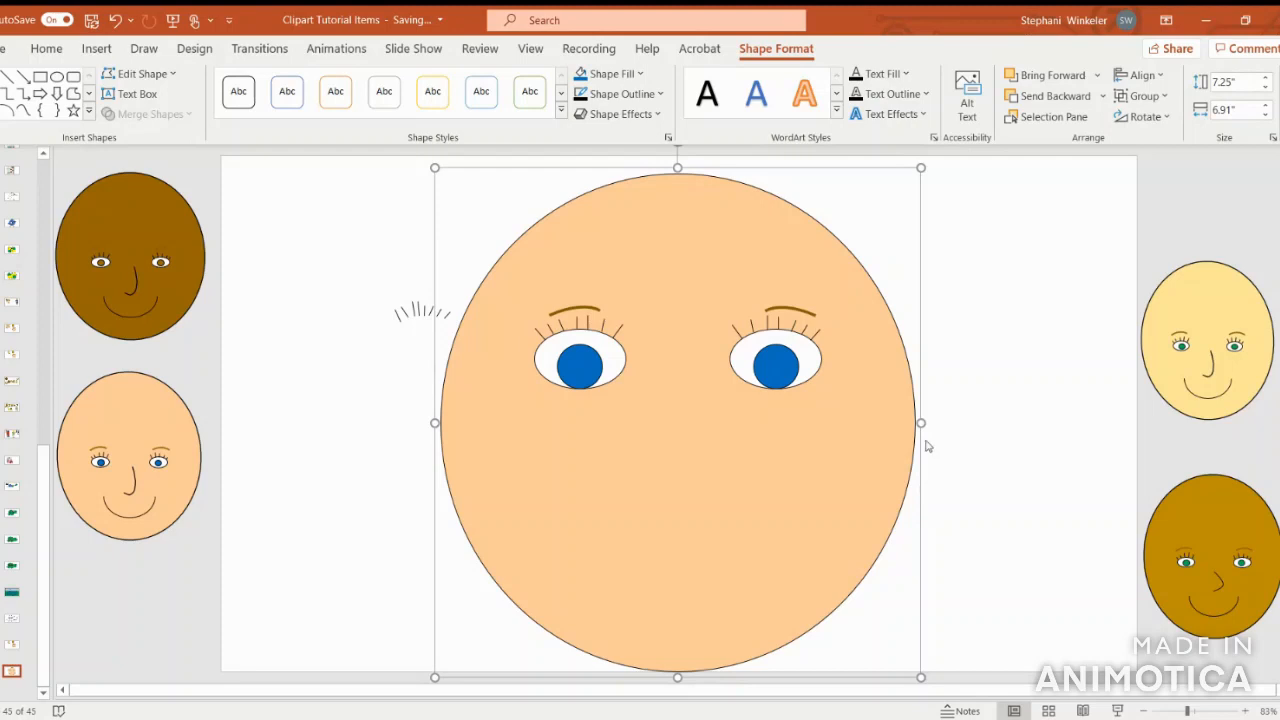
{"action": "left_click", "coordinate": [422, 310]}
{"action": "key", "text": "Delete"}
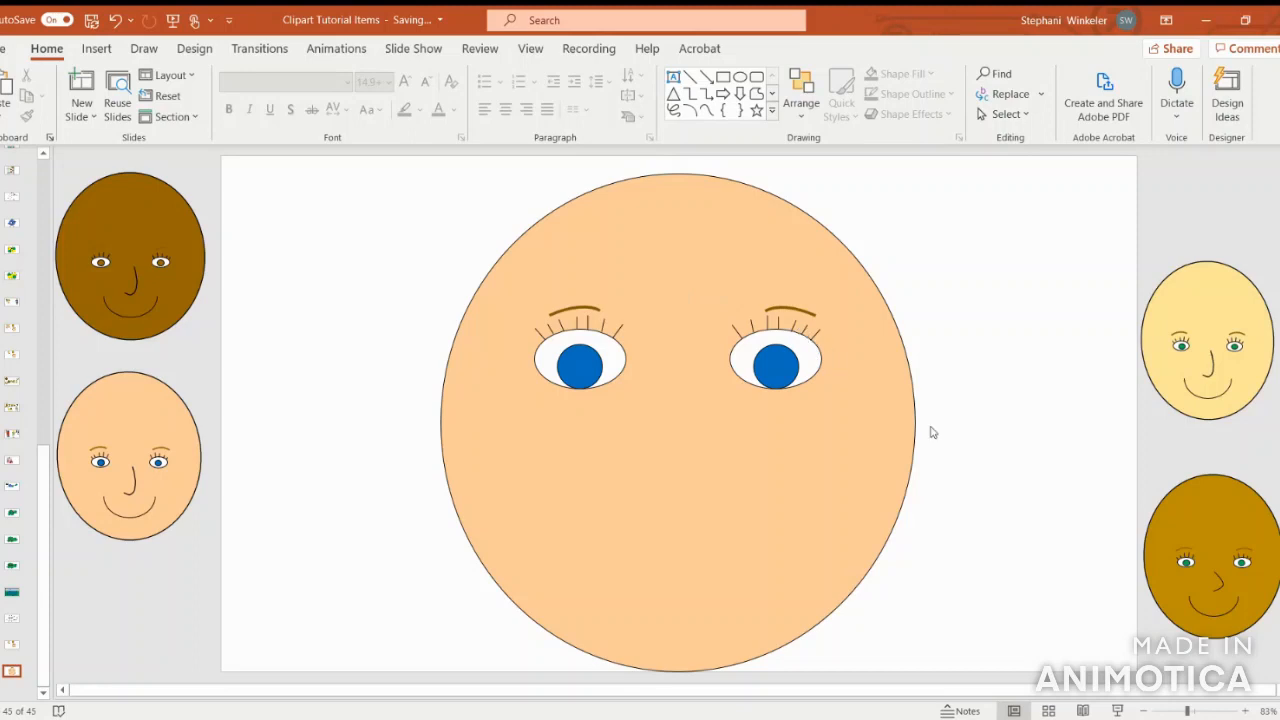
Step: Try a freeform nose about 0.67 by 0.32 inches in the middle of the face, and delete it
{"action": "left_click", "coordinate": [96, 48]}
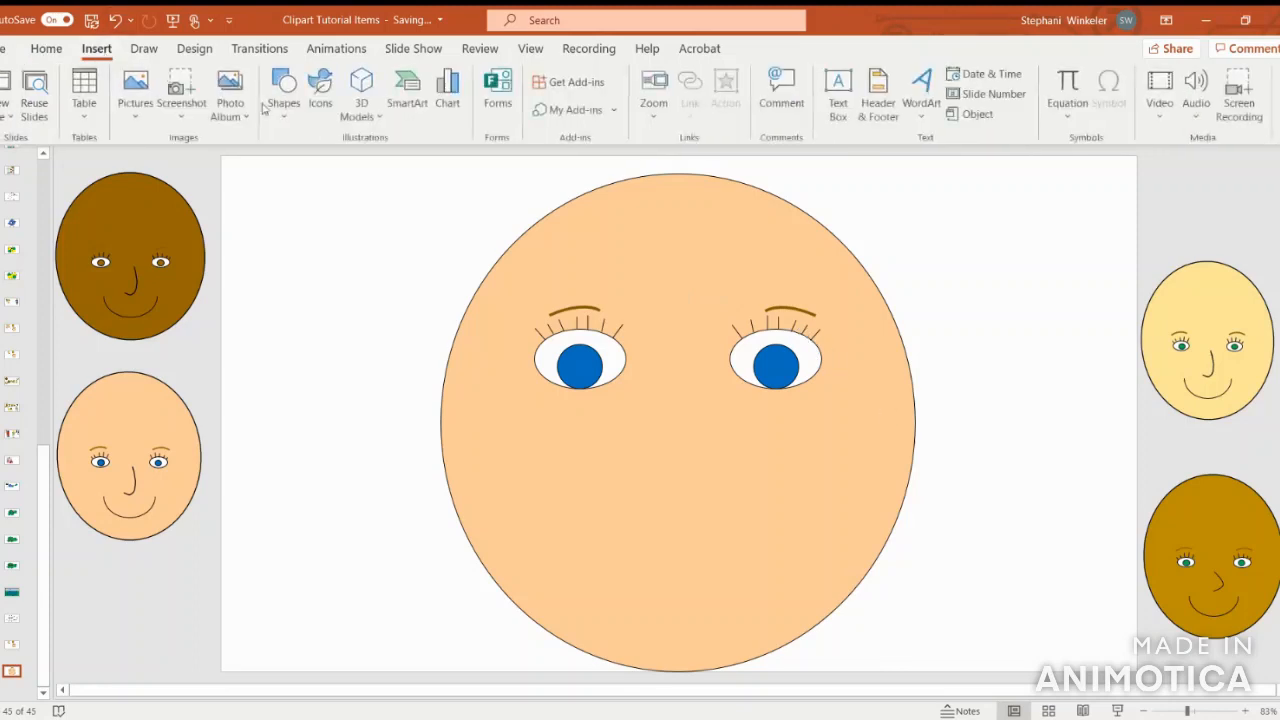
{"action": "left_click", "coordinate": [284, 100]}
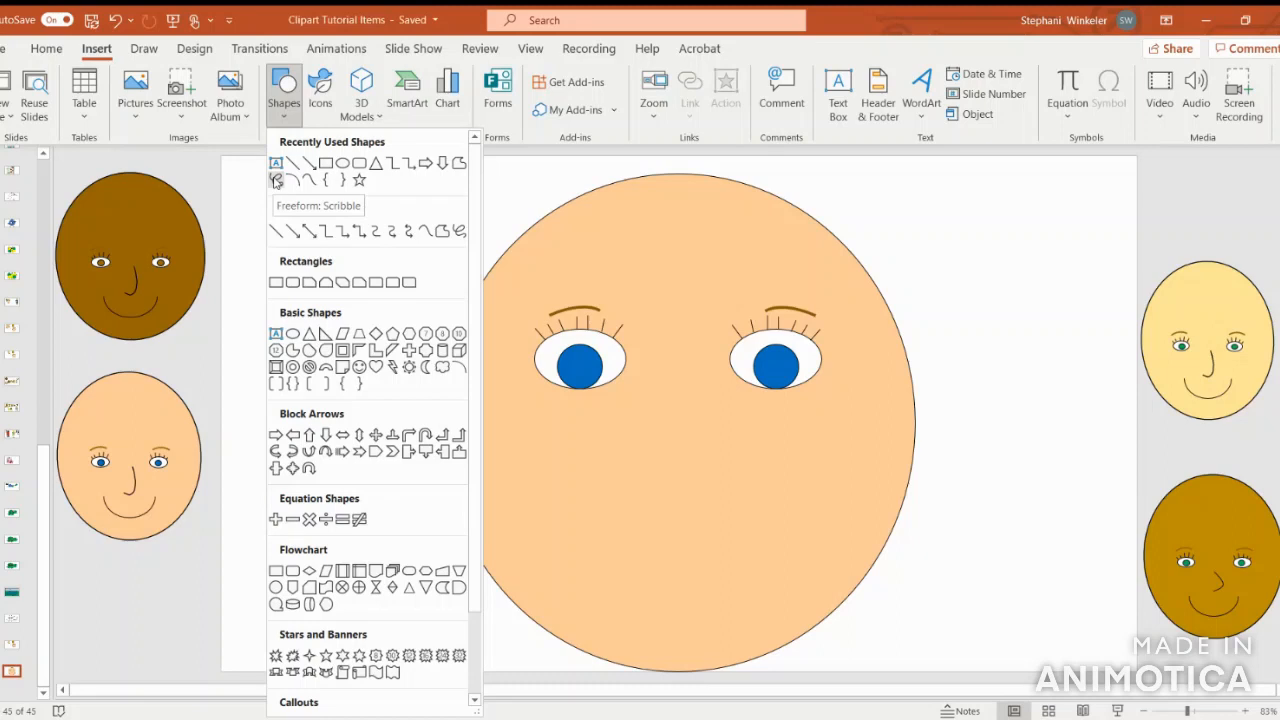
{"action": "left_click", "coordinate": [458, 164]}
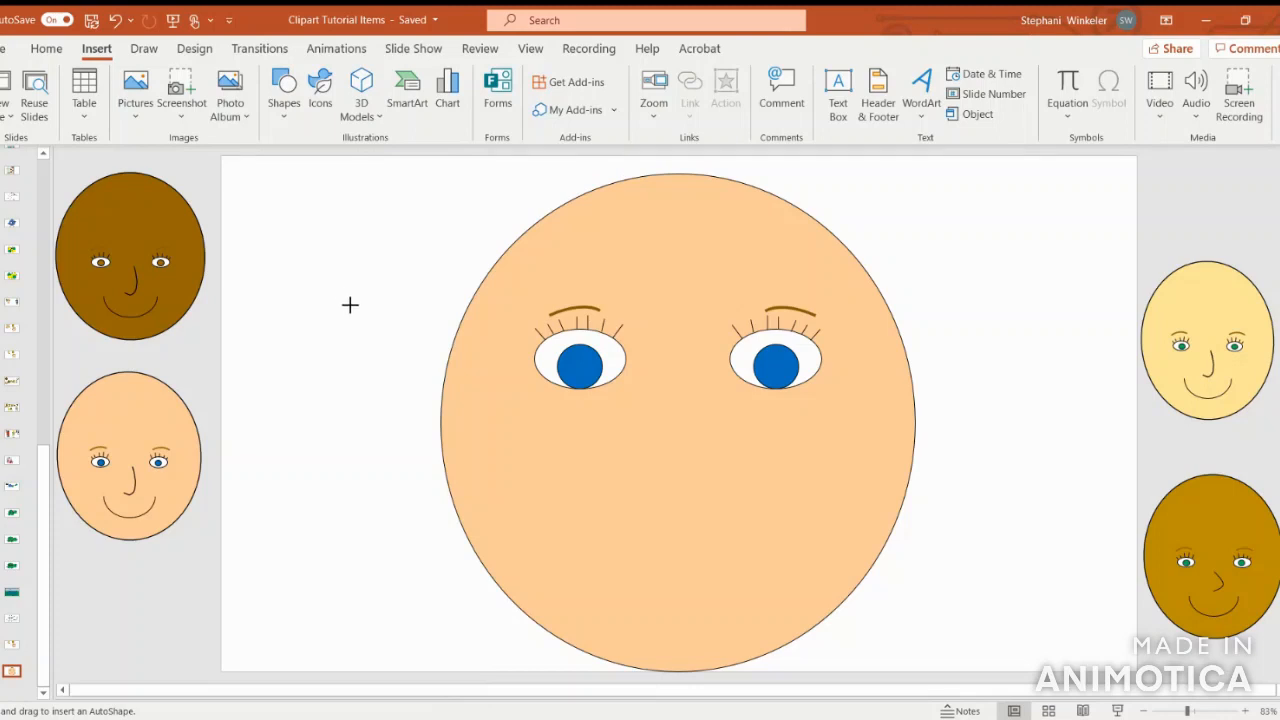
{"action": "left_click_drag", "start_coordinate": [346, 320], "coordinate": [364, 321]}
{"action": "double_click", "coordinate": [336, 313]}
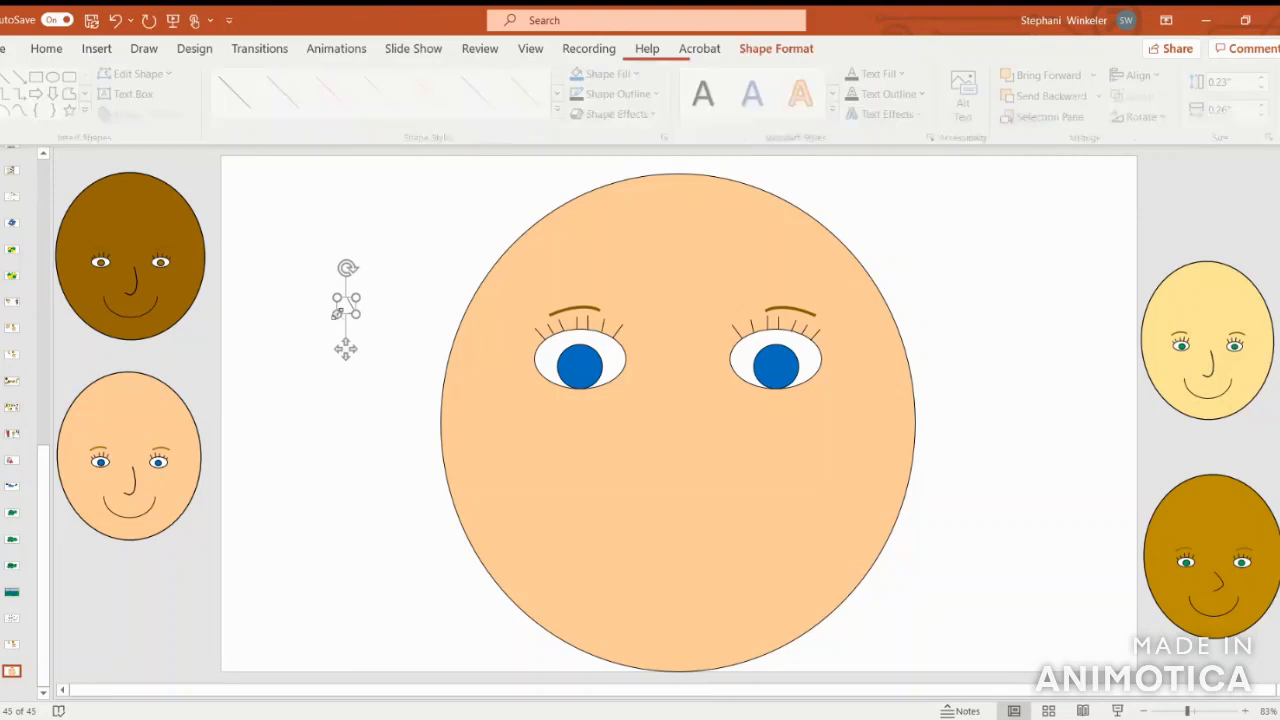
{"action": "left_click_drag", "start_coordinate": [350, 309], "coordinate": [686, 457]}
{"action": "left_click", "coordinate": [916, 454]}
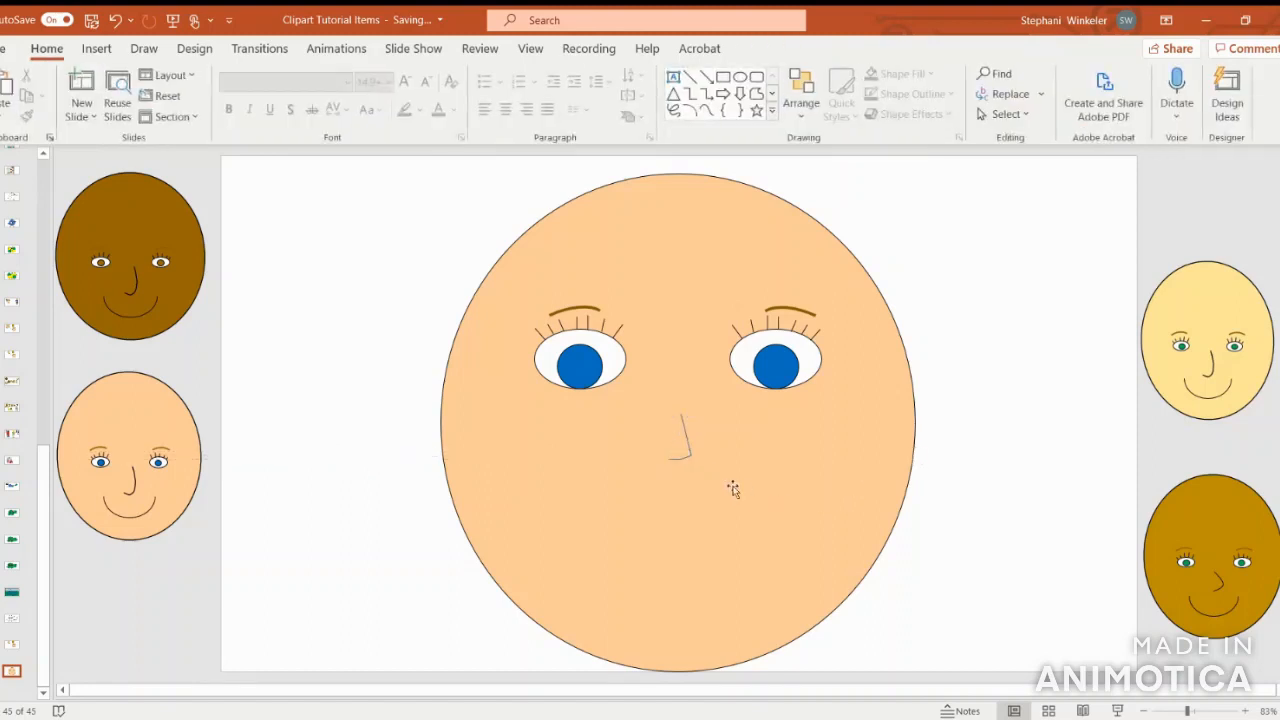
{"action": "left_click", "coordinate": [686, 441]}
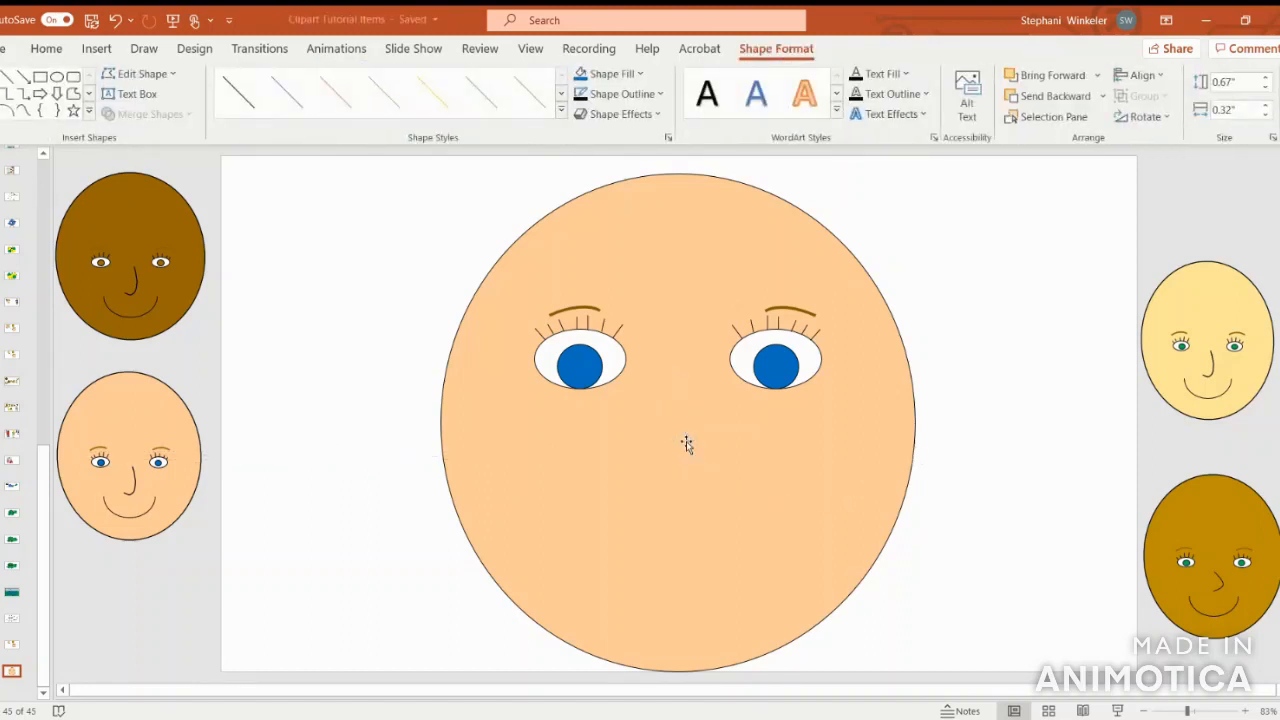
{"action": "key", "text": "Delete"}
Step: Draw a small nose outline about 0.43 inches tall and 0.23 inches wide with the Curve tool, left of the face
{"action": "left_click", "coordinate": [90, 50]}
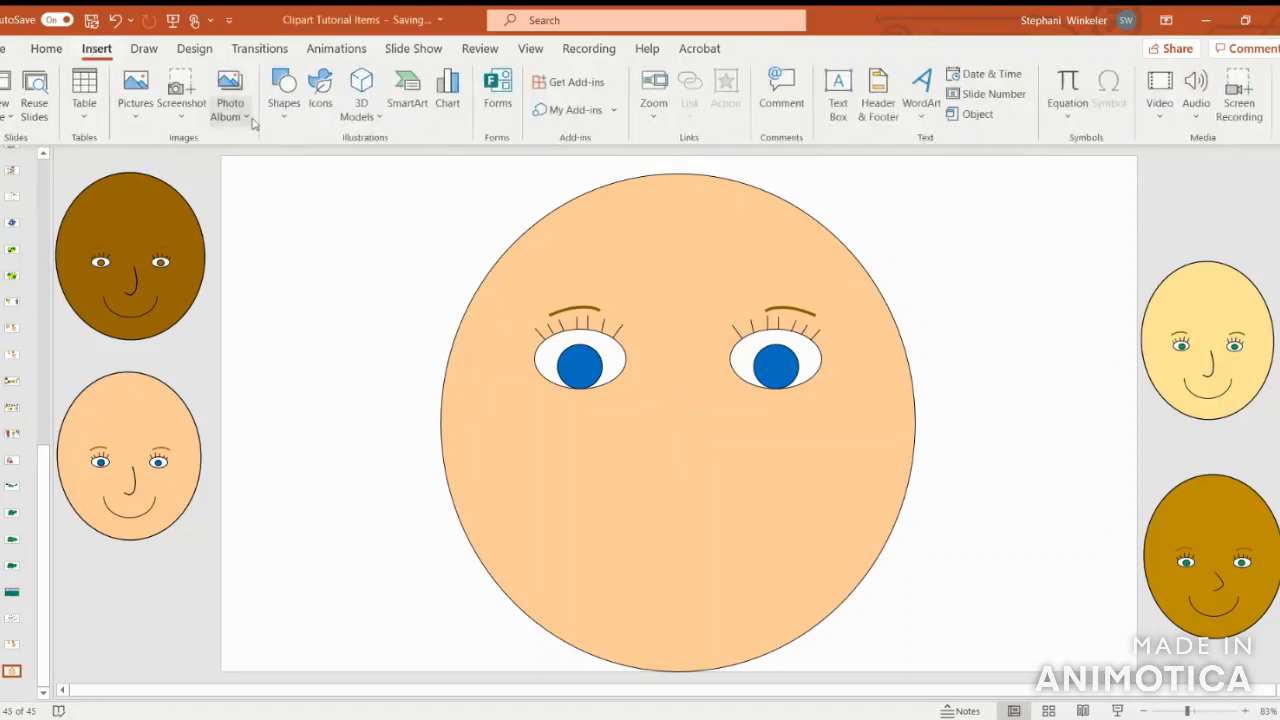
{"action": "left_click", "coordinate": [284, 95]}
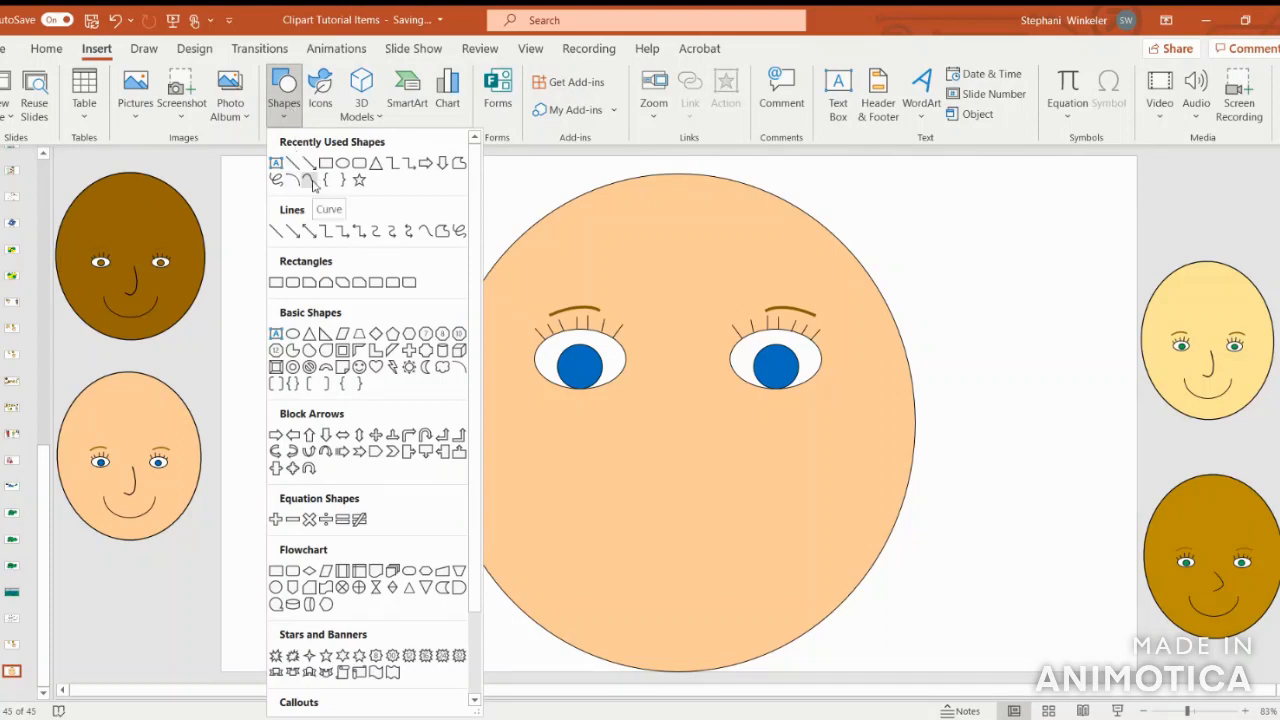
{"action": "left_click", "coordinate": [310, 181]}
{"action": "left_click", "coordinate": [318, 291]}
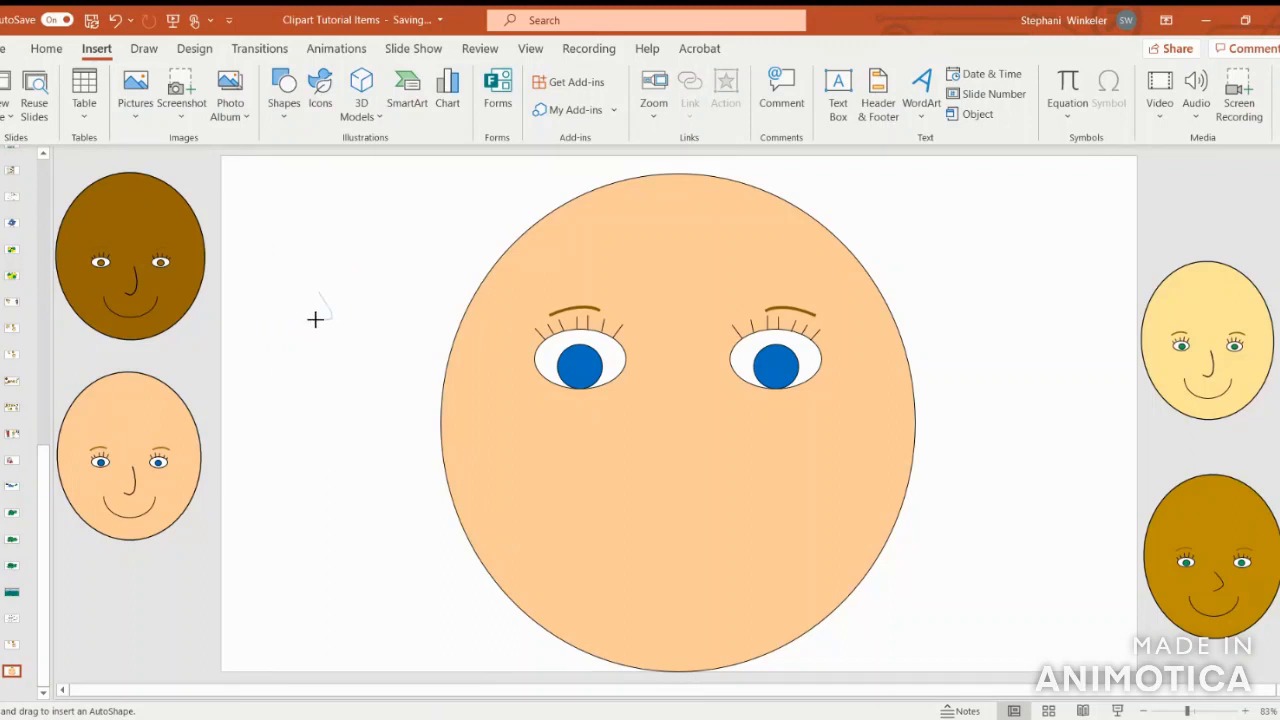
{"action": "double_click", "coordinate": [314, 319]}
{"action": "left_click", "coordinate": [354, 400]}
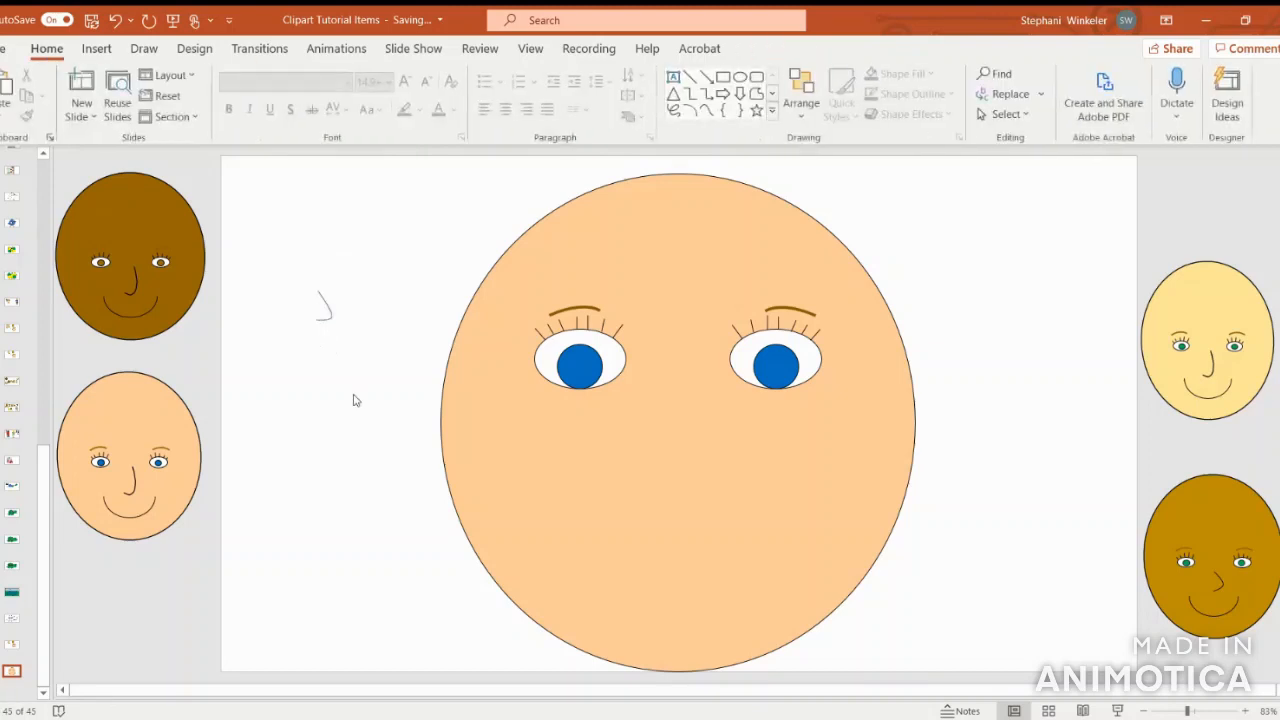
Step: Set the nose curve's outline weight to 1½ pt
{"action": "double_click", "coordinate": [324, 300]}
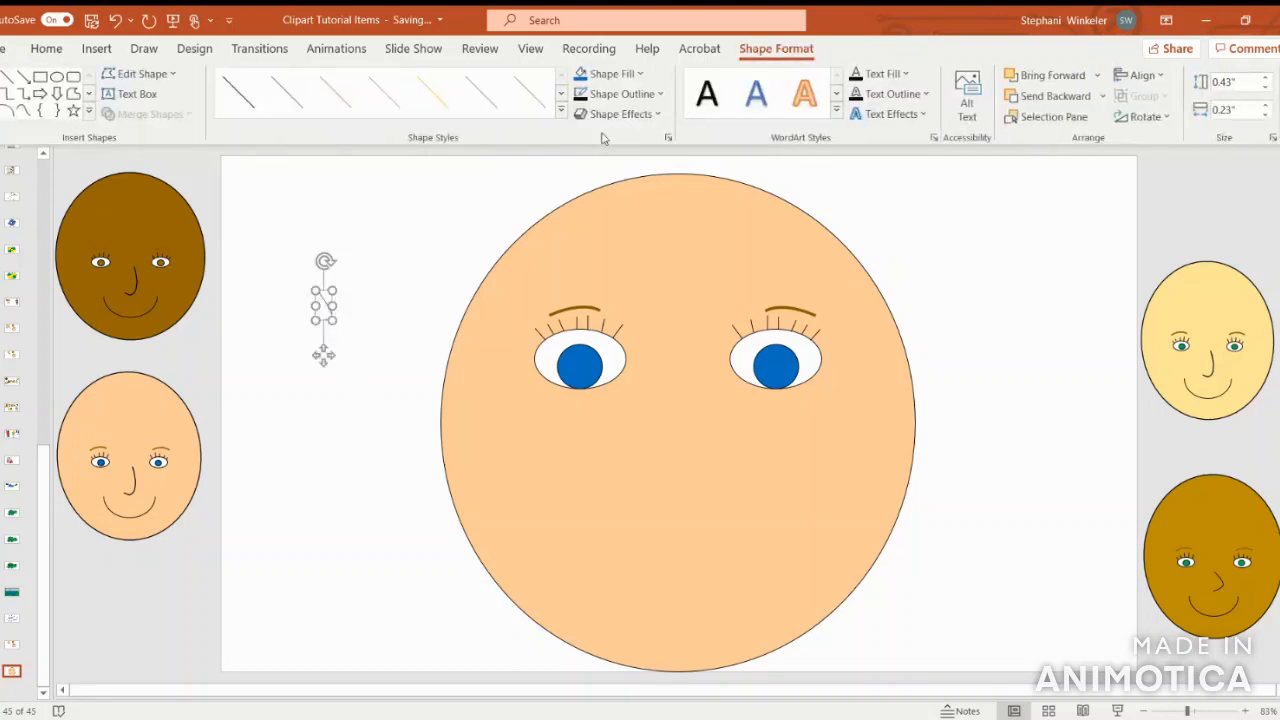
{"action": "left_click", "coordinate": [581, 95]}
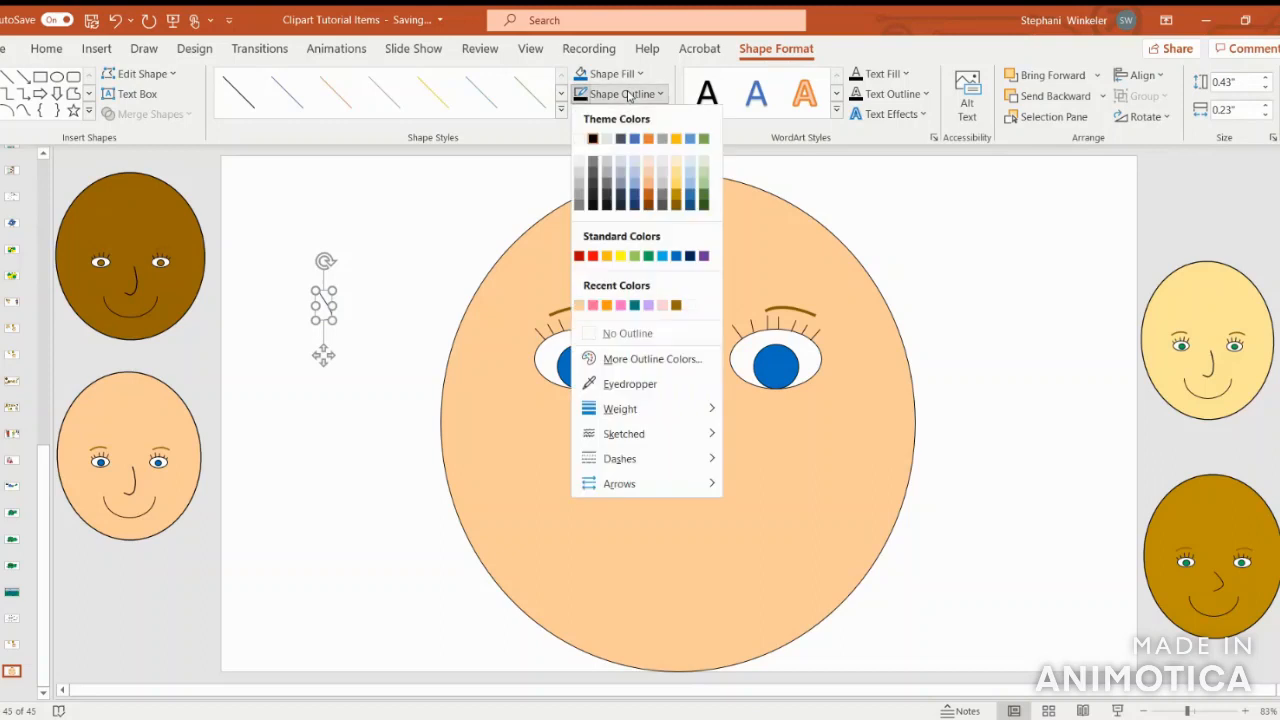
{"action": "mouse_move", "coordinate": [630, 409]}
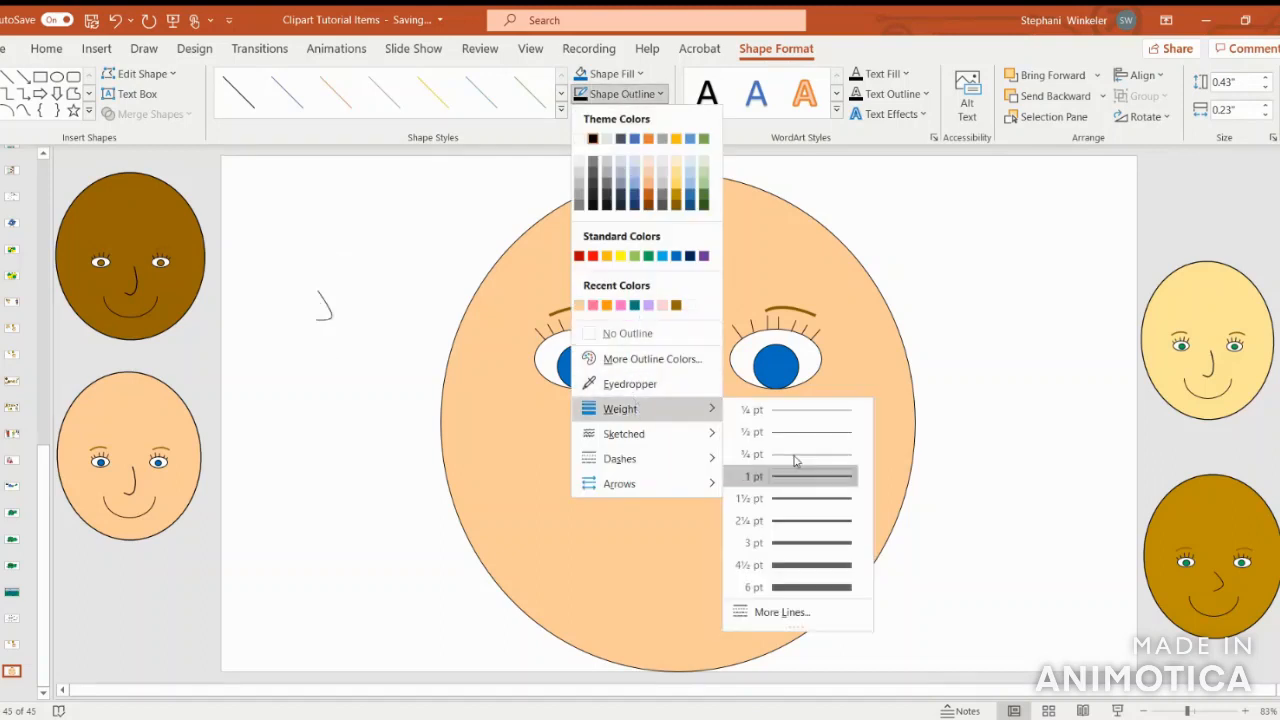
{"action": "left_click", "coordinate": [797, 521]}
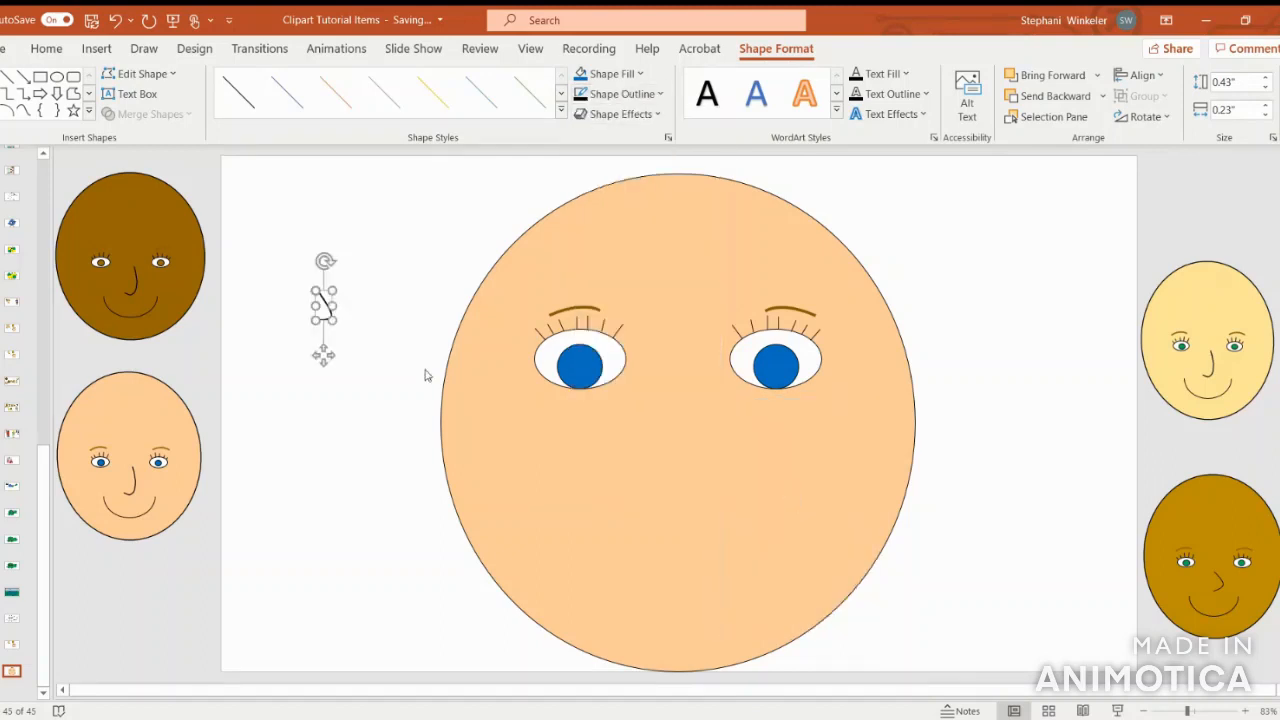
Step: Place the nose below and between the eyes at about 0.72 by 0.32 inches, and set its outline weight to ¾ pt
{"action": "left_click_drag", "start_coordinate": [324, 300], "coordinate": [692, 428]}
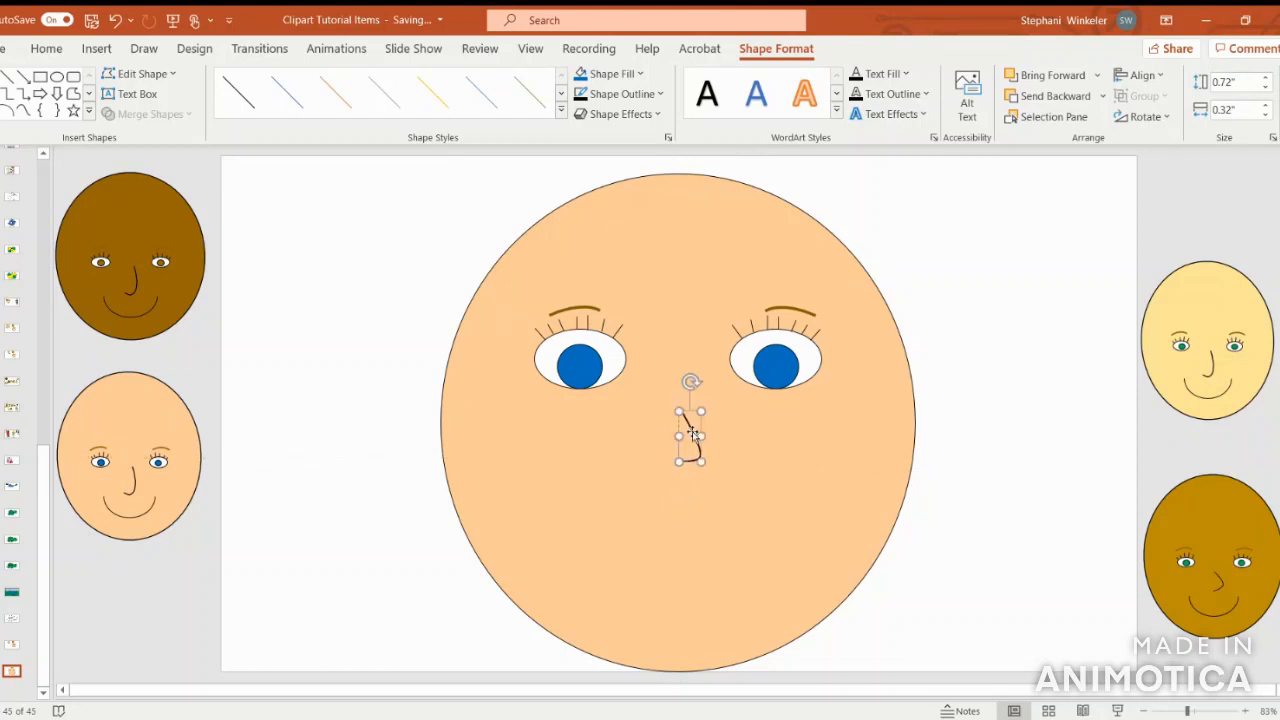
{"action": "left_click", "coordinate": [620, 96]}
{"action": "mouse_move", "coordinate": [617, 409]}
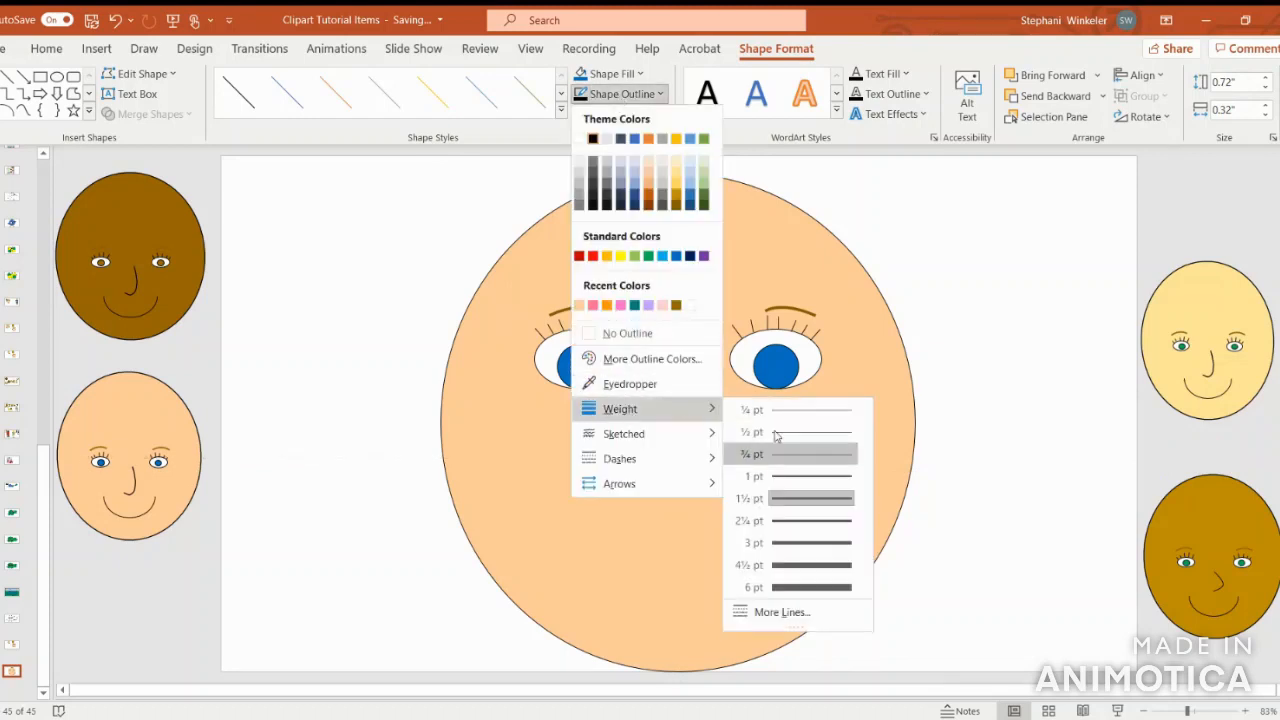
{"action": "left_click", "coordinate": [766, 461]}
{"action": "left_click", "coordinate": [1020, 398]}
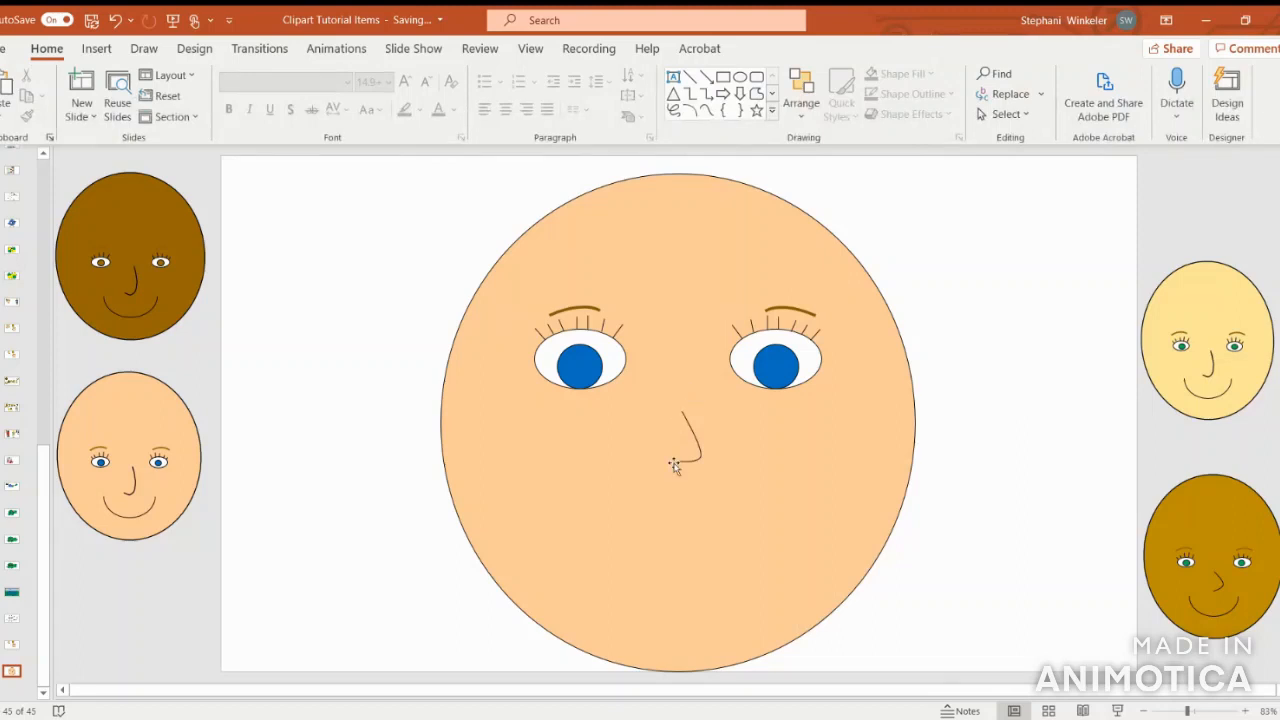
Step: Enlarge the nose to about 0.81 inches tall and 0.58 inches wide, and center it below the eyes
{"action": "left_click", "coordinate": [696, 440]}
{"action": "left_click", "coordinate": [696, 440]}
{"action": "mouse_move", "coordinate": [697, 461]}
{"action": "left_mouse_down"}
{"action": "mouse_move", "coordinate": [704, 477]}
{"action": "mouse_move", "coordinate": [697, 467]}
{"action": "left_mouse_up"}
{"action": "left_click", "coordinate": [1014, 468]}
{"action": "left_click", "coordinate": [682, 440]}
{"action": "mouse_move", "coordinate": [680, 440]}
{"action": "left_mouse_down"}
{"action": "mouse_move", "coordinate": [651, 443]}
{"action": "mouse_move", "coordinate": [694, 437]}
{"action": "left_mouse_up"}
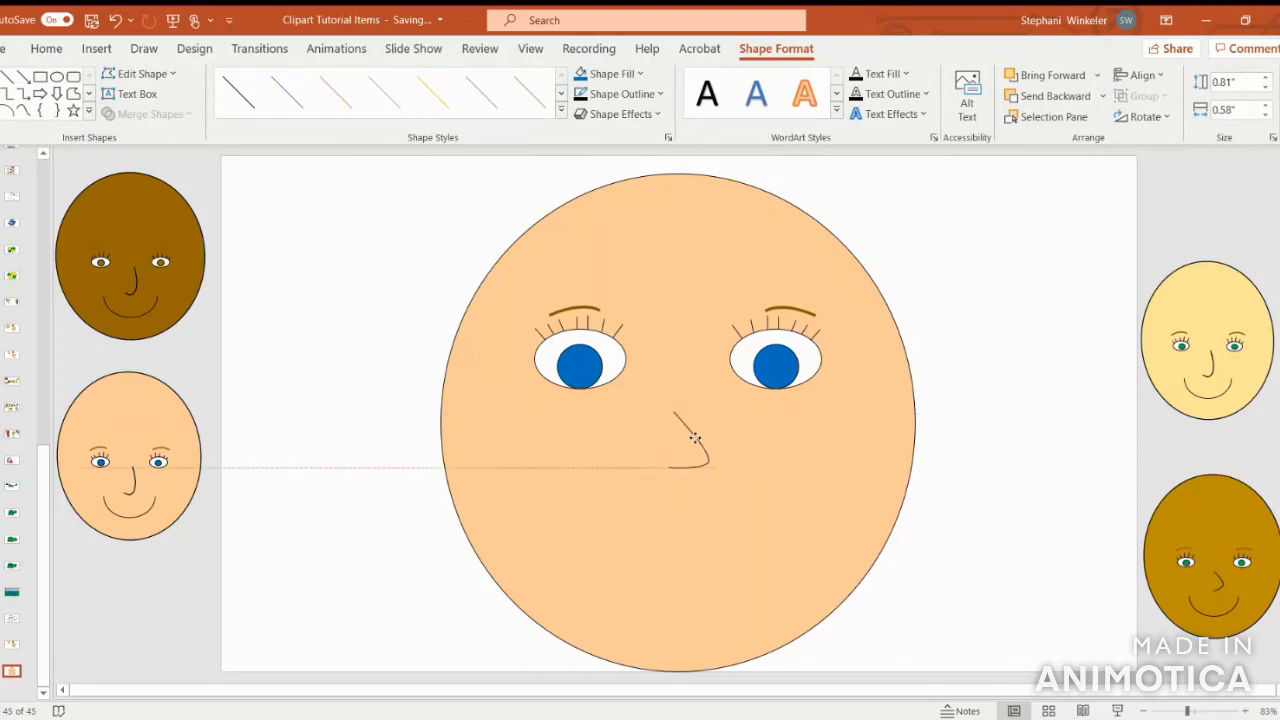
{"action": "left_click", "coordinate": [1046, 443]}
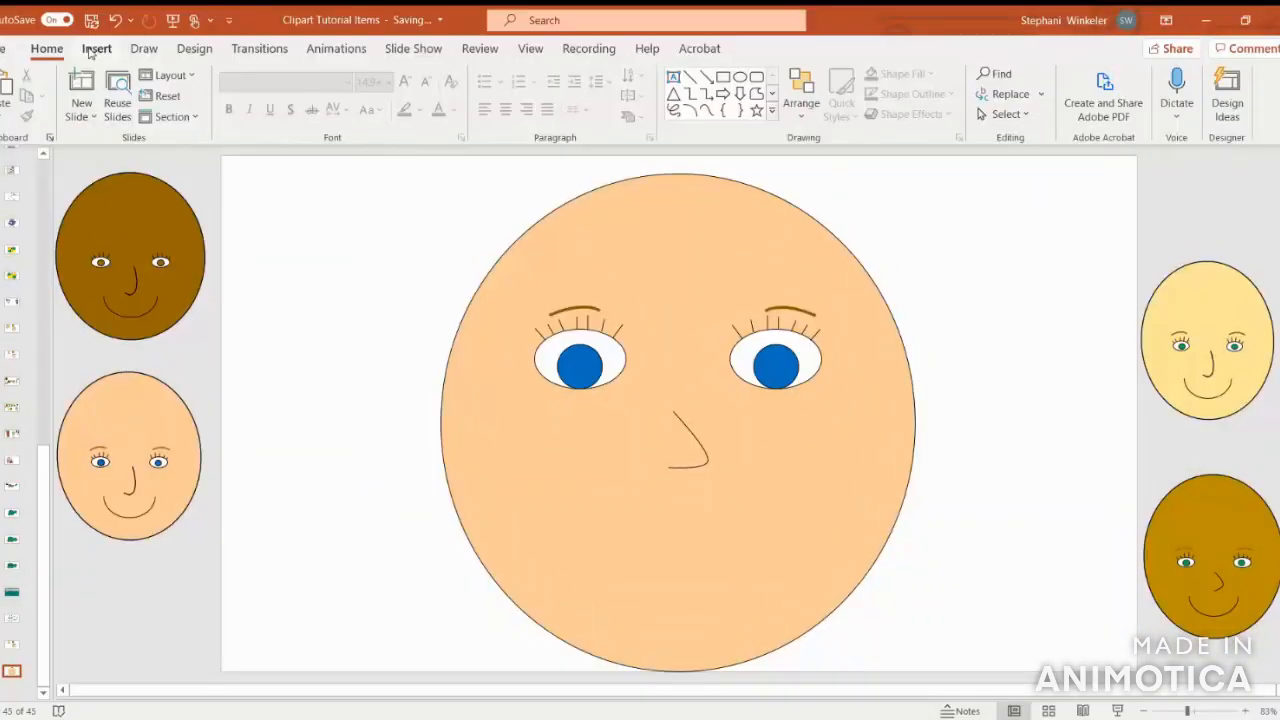
Step: Draw an arc about 2.54 inches tall and 0.77 inches wide on the blank area left of the face for the mouth
{"action": "left_click", "coordinate": [96, 48]}
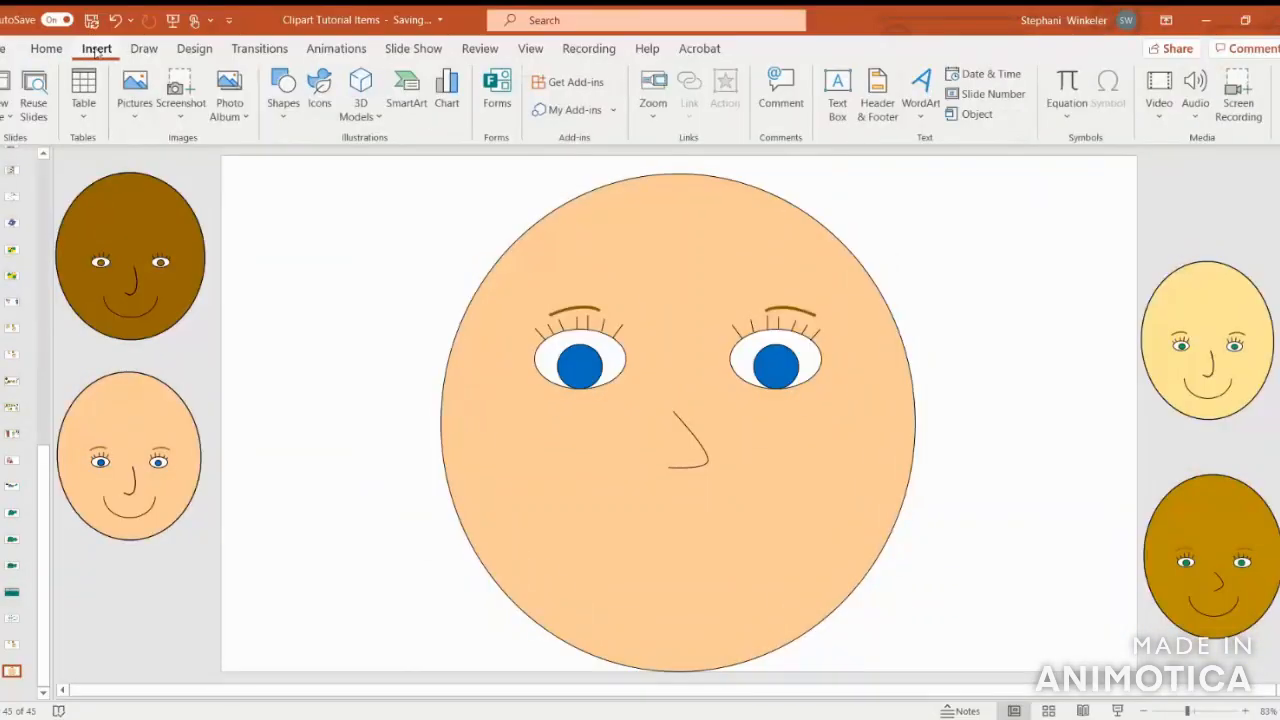
{"action": "left_click", "coordinate": [275, 100]}
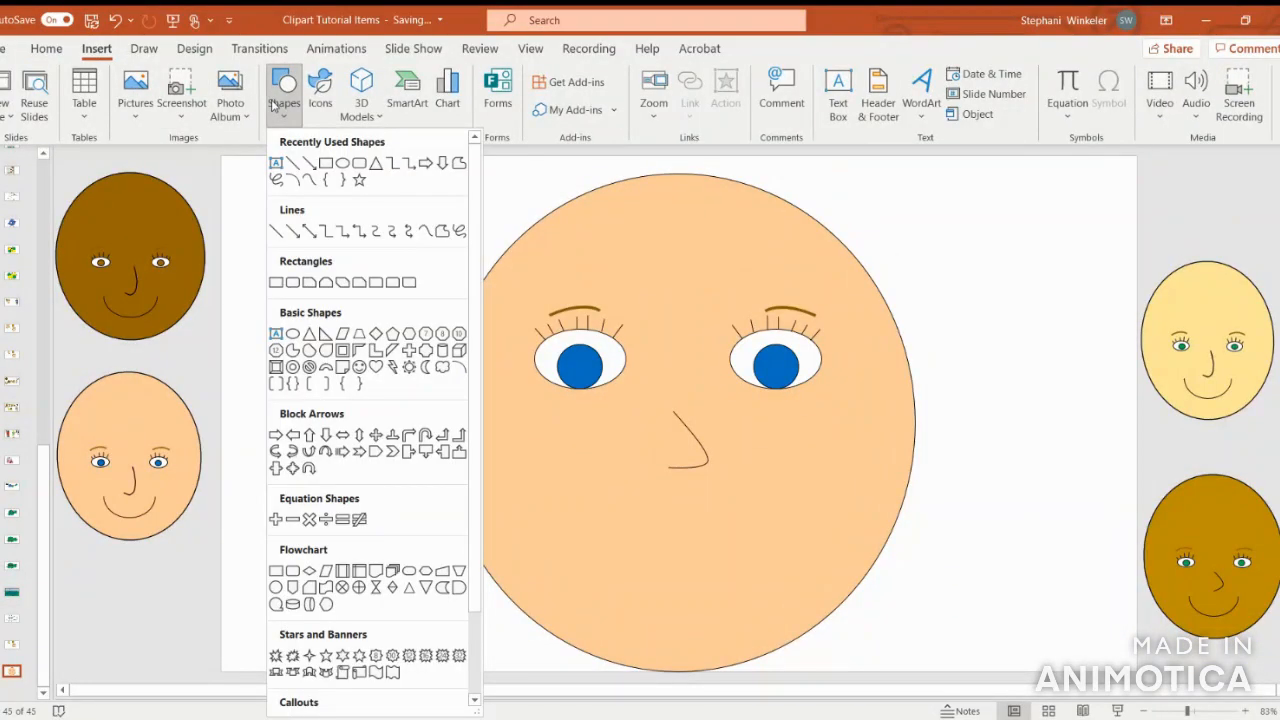
{"action": "left_click", "coordinate": [300, 181]}
{"action": "left_click_drag", "start_coordinate": [287, 389], "coordinate": [343, 563]}
Step: Bend the new arc into an upward-opening curve by adjusting its end points and rotating it on the blank area
{"action": "left_click_drag", "start_coordinate": [328, 360], "coordinate": [428, 506]}
{"action": "mouse_move", "coordinate": [310, 502]}
{"action": "left_mouse_down"}
{"action": "mouse_move", "coordinate": [286, 486]}
{"action": "mouse_move", "coordinate": [277, 443]}
{"action": "mouse_move", "coordinate": [231, 429]}
{"action": "mouse_move", "coordinate": [237, 491]}
{"action": "mouse_move", "coordinate": [354, 509]}
{"action": "mouse_move", "coordinate": [332, 505]}
{"action": "left_mouse_up"}
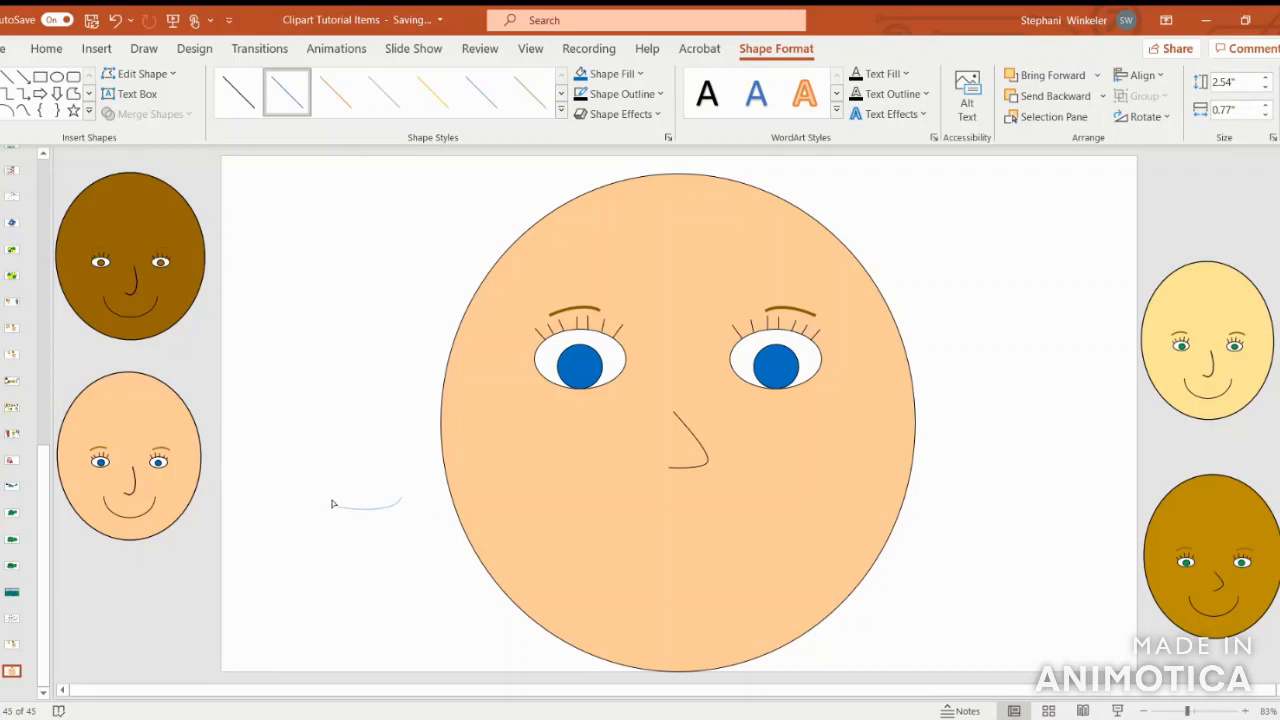
{"action": "left_click_drag", "start_coordinate": [428, 505], "coordinate": [391, 563]}
{"action": "left_click", "coordinate": [377, 537]}
{"action": "left_click_drag", "start_coordinate": [400, 501], "coordinate": [399, 500]}
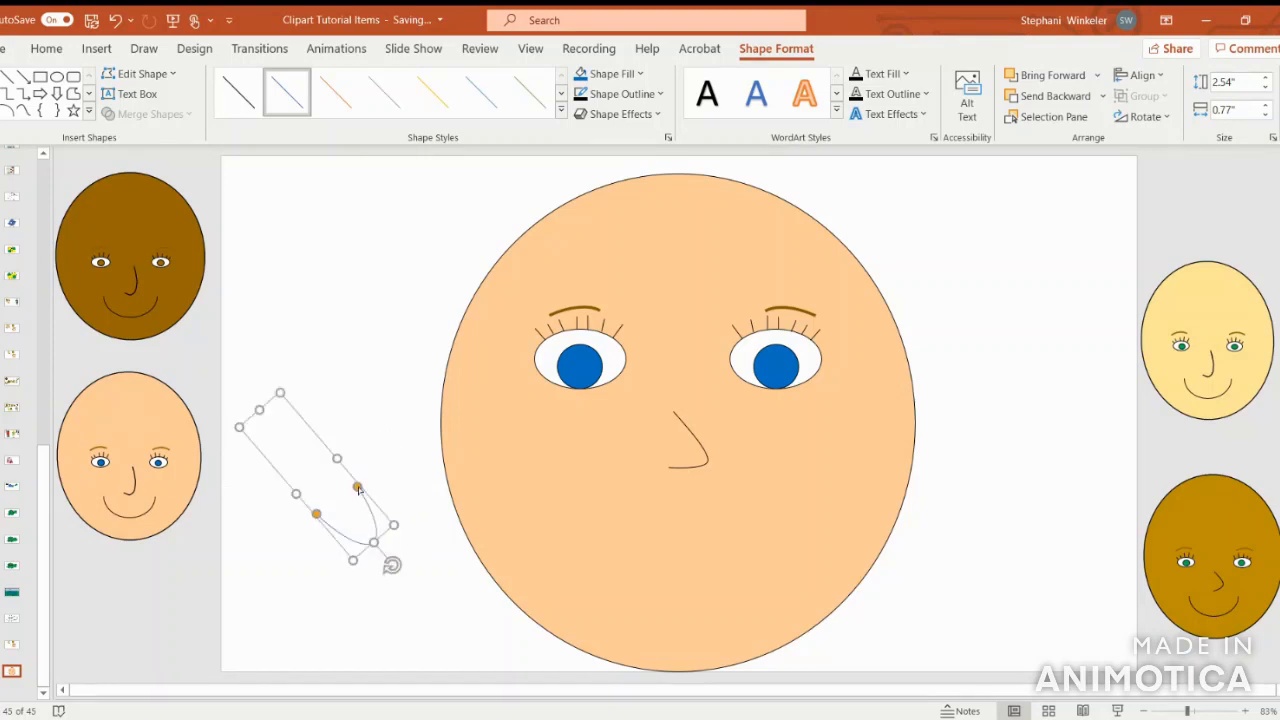
Step: Rotate the arc nearly level as a smile, and widen it to about 2.35 inches
{"action": "left_click_drag", "start_coordinate": [338, 458], "coordinate": [413, 436]}
{"action": "left_click_drag", "start_coordinate": [418, 543], "coordinate": [344, 566]}
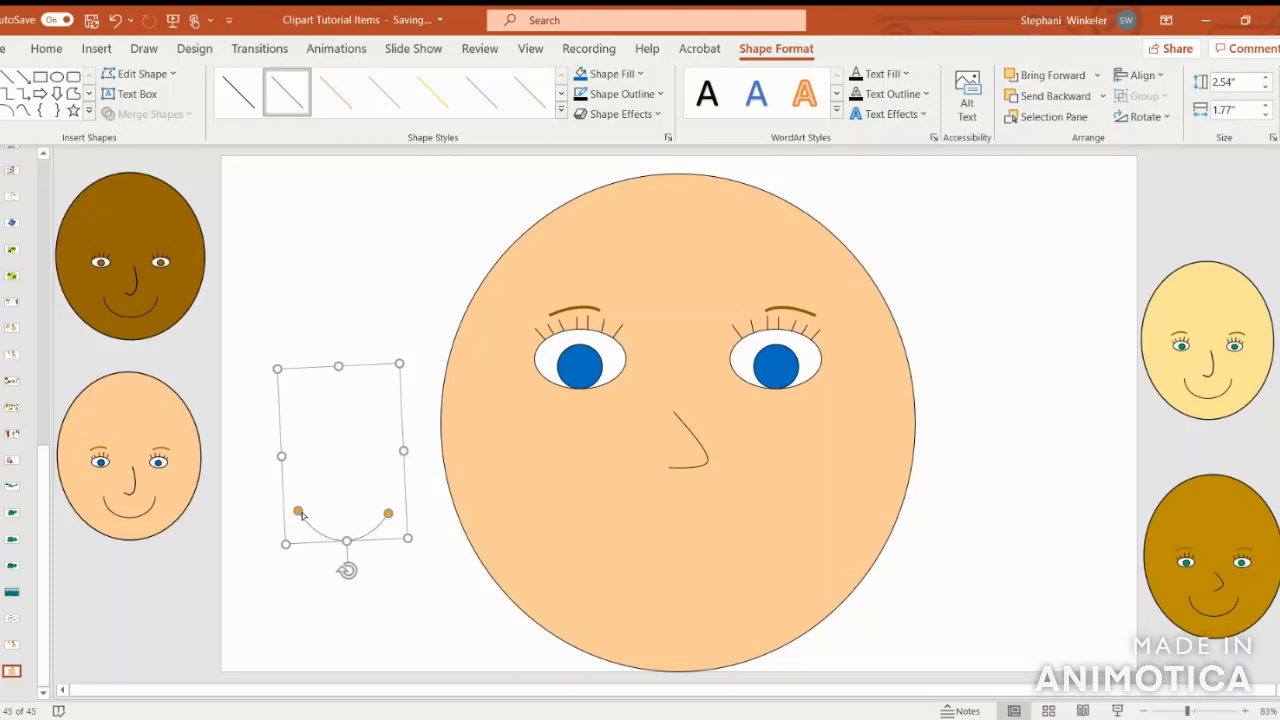
{"action": "left_click", "coordinate": [272, 455]}
{"action": "left_click_drag", "start_coordinate": [272, 455], "coordinate": [241, 453]}
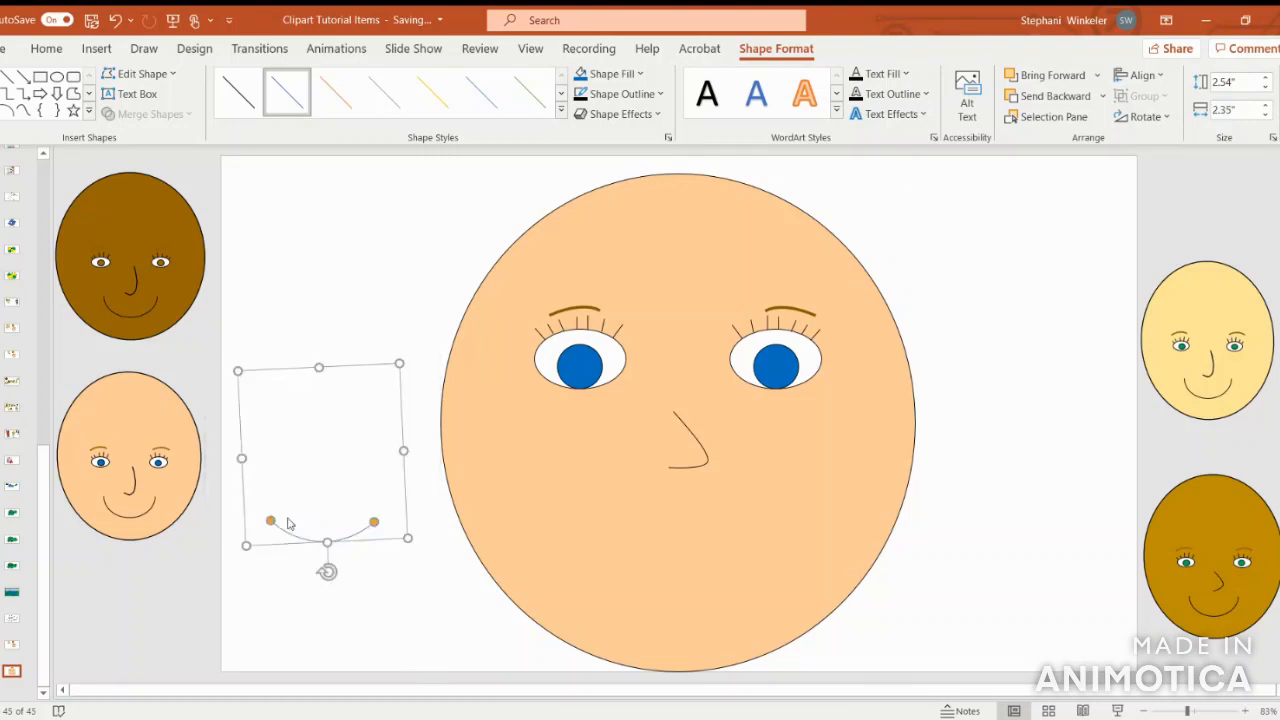
{"action": "left_click_drag", "start_coordinate": [241, 461], "coordinate": [237, 460]}
Step: Move the smile onto the face below the nose, widen it to about 3.37 inches, and extend its right end upward
{"action": "left_click_drag", "start_coordinate": [352, 535], "coordinate": [759, 542]}
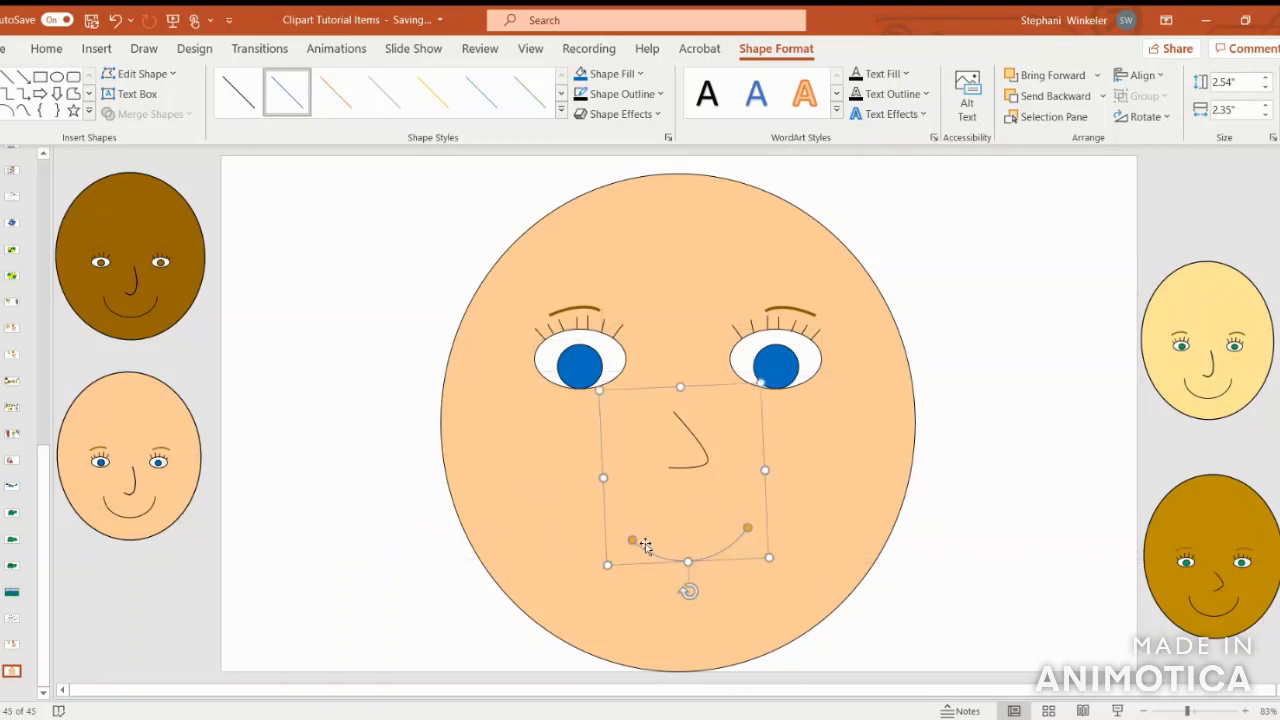
{"action": "left_click_drag", "start_coordinate": [634, 542], "coordinate": [619, 537]}
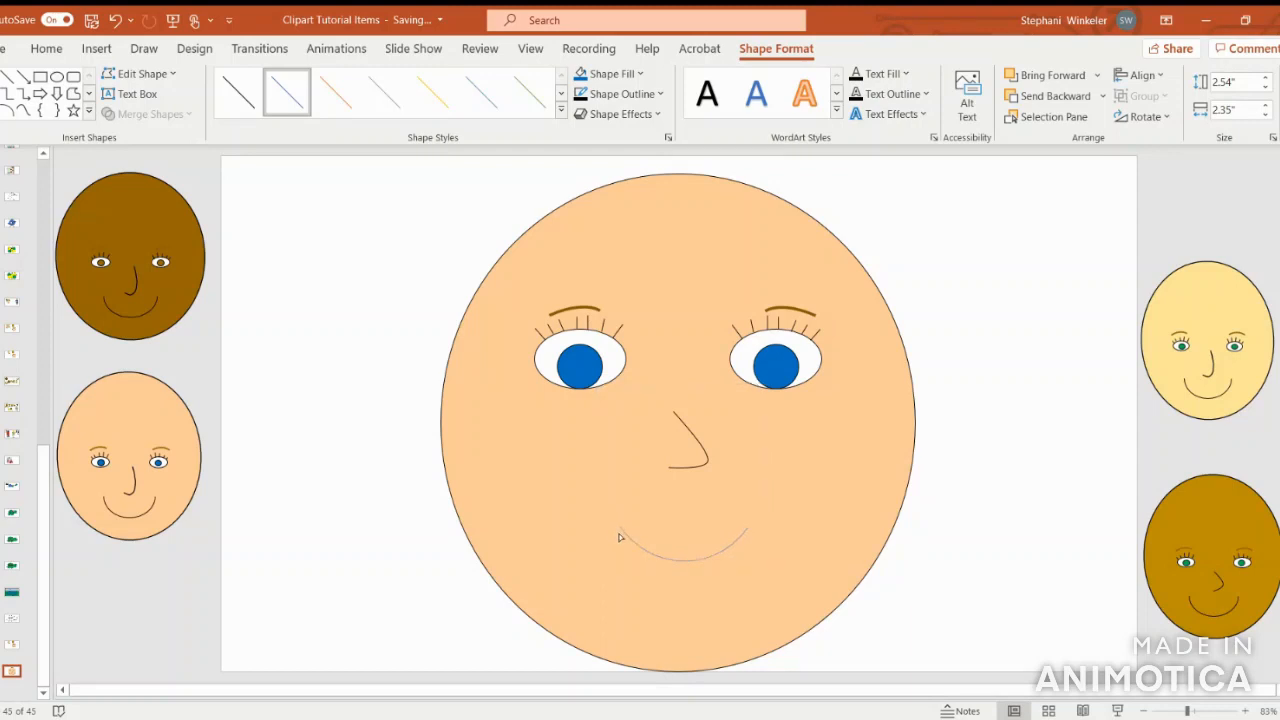
{"action": "left_click_drag", "start_coordinate": [621, 538], "coordinate": [614, 528]}
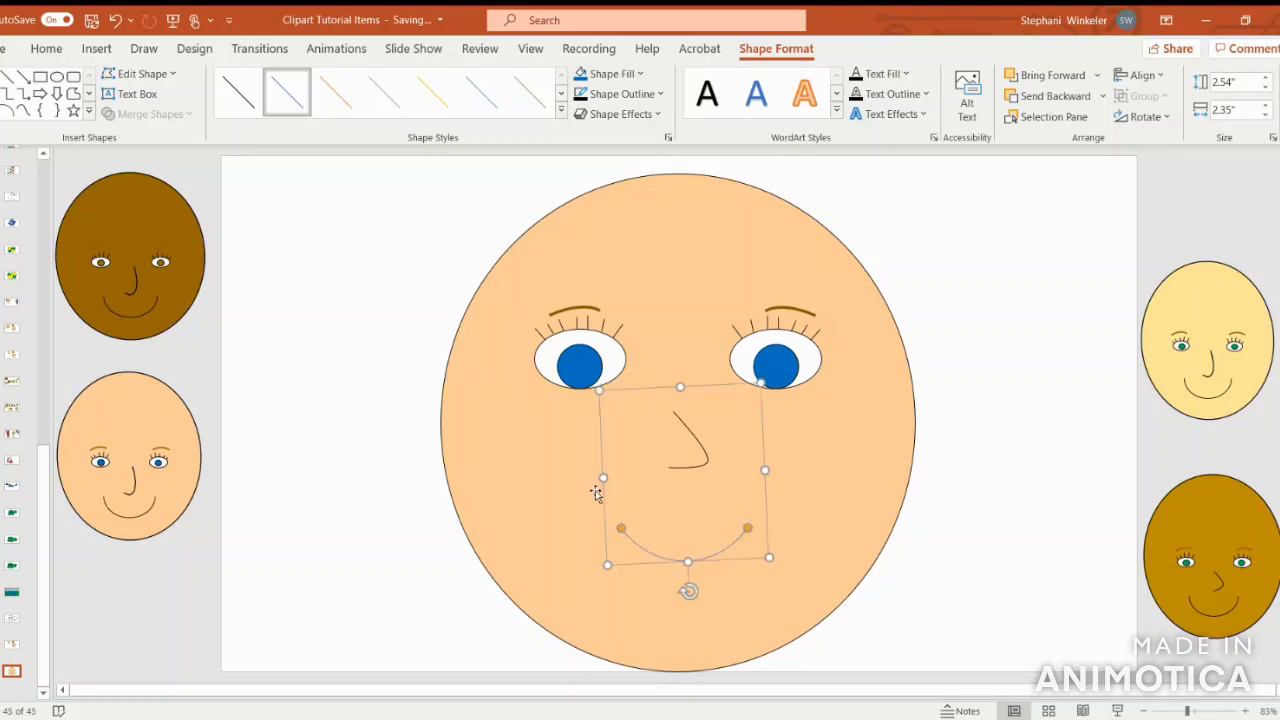
{"action": "left_click_drag", "start_coordinate": [600, 474], "coordinate": [547, 474]}
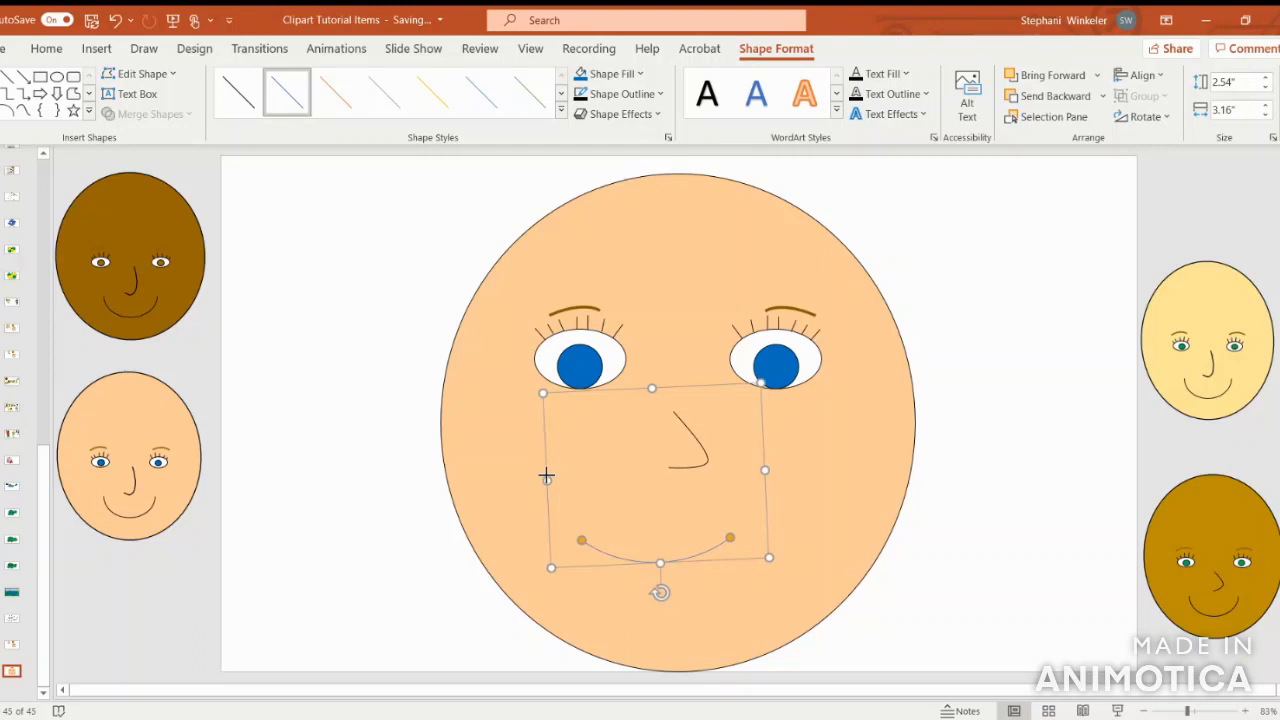
{"action": "left_click_drag", "start_coordinate": [764, 469], "coordinate": [780, 467]}
{"action": "mouse_move", "coordinate": [737, 543]}
{"action": "left_mouse_down"}
{"action": "mouse_move", "coordinate": [748, 543]}
{"action": "mouse_move", "coordinate": [740, 559]}
{"action": "left_mouse_up"}
{"action": "key", "text": "Escape"}
{"action": "left_click", "coordinate": [780, 525]}
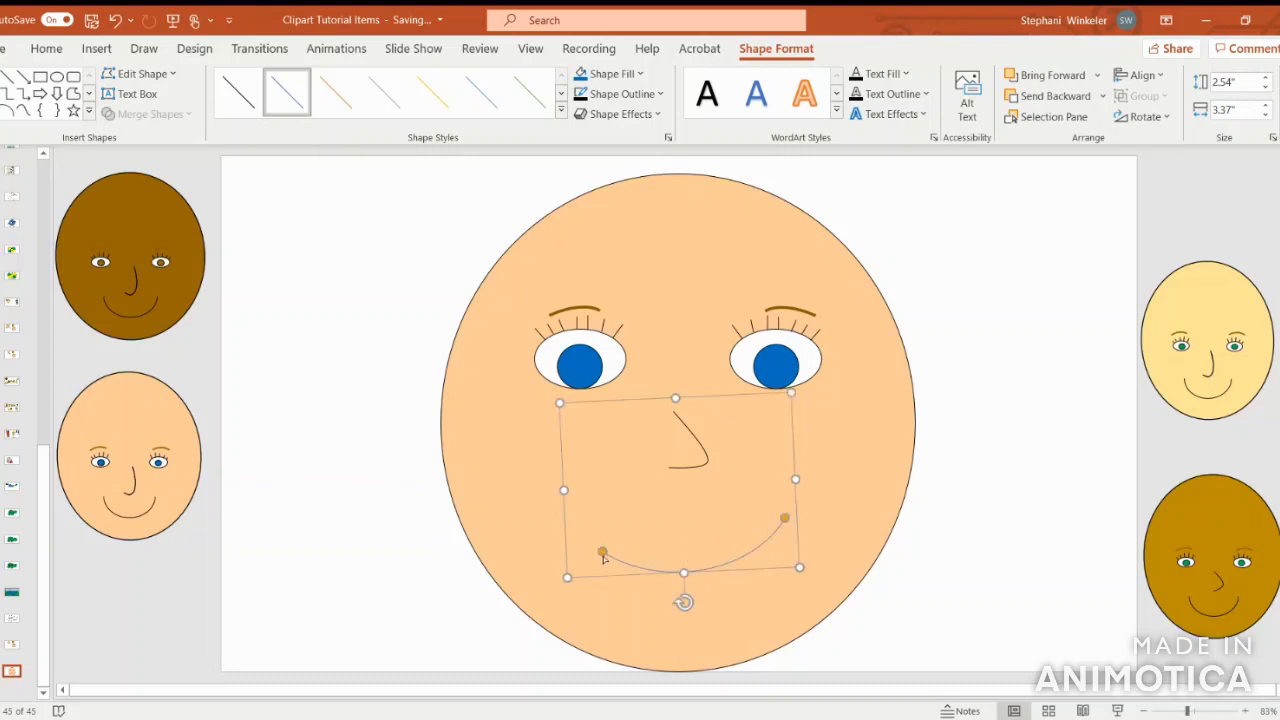
Step: Extend the smile's left end upward to match the right end, and rotate the mouth level
{"action": "left_click_drag", "start_coordinate": [603, 556], "coordinate": [579, 522]}
{"action": "key", "text": "Escape"}
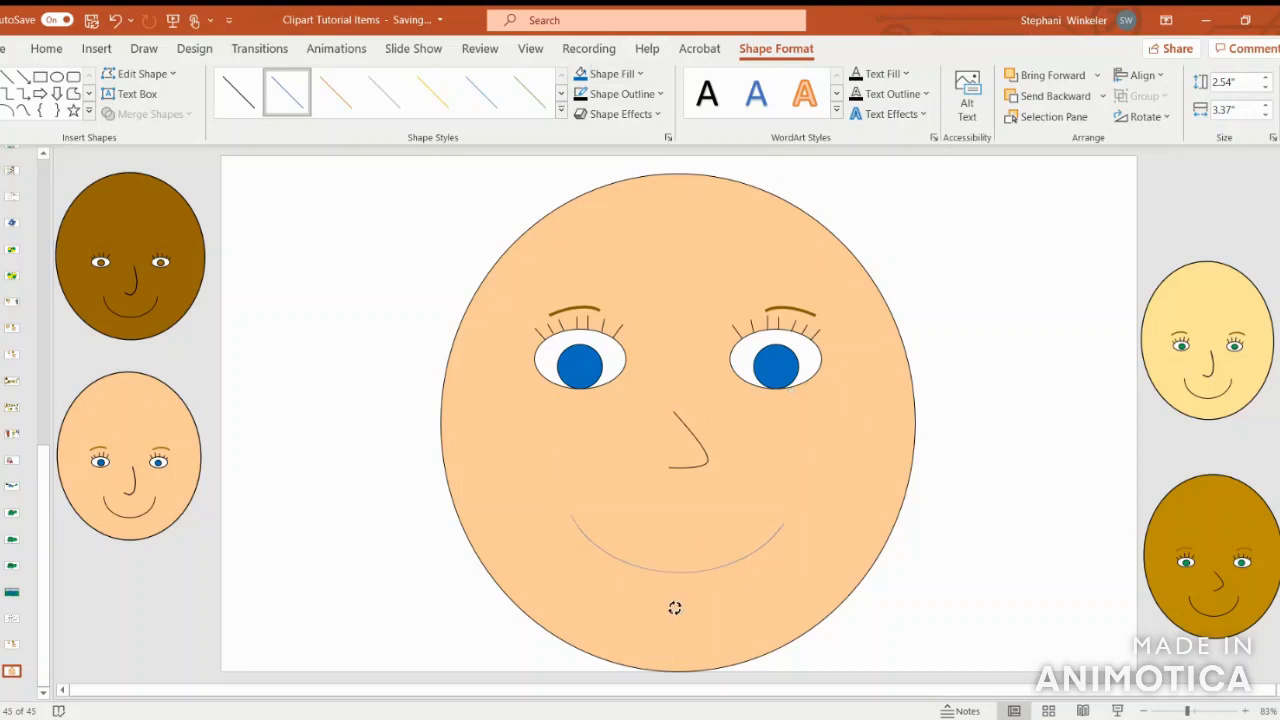
{"action": "left_click", "coordinate": [1140, 75]}
{"action": "left_click", "coordinate": [1150, 126]}
{"action": "key", "text": "Escape"}
{"action": "left_click", "coordinate": [790, 517]}
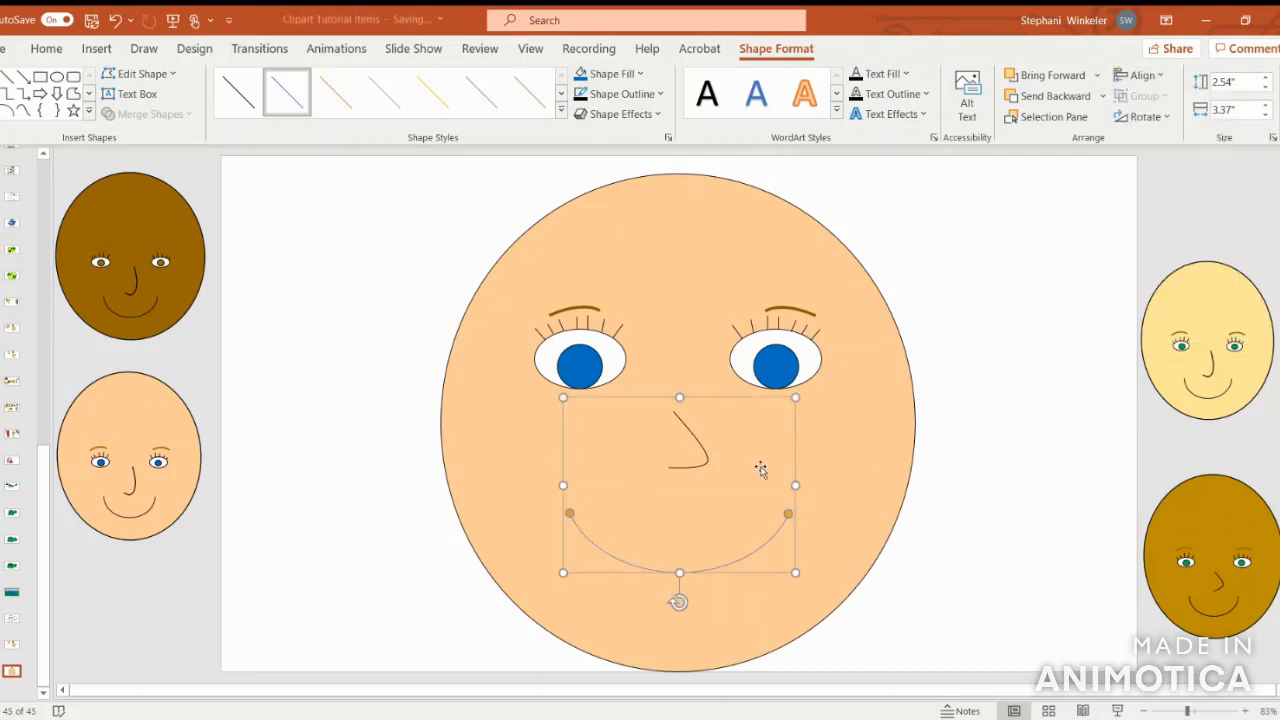
Step: Set the mouth's outline color to black and its weight to 1 pt
{"action": "left_click", "coordinate": [617, 94]}
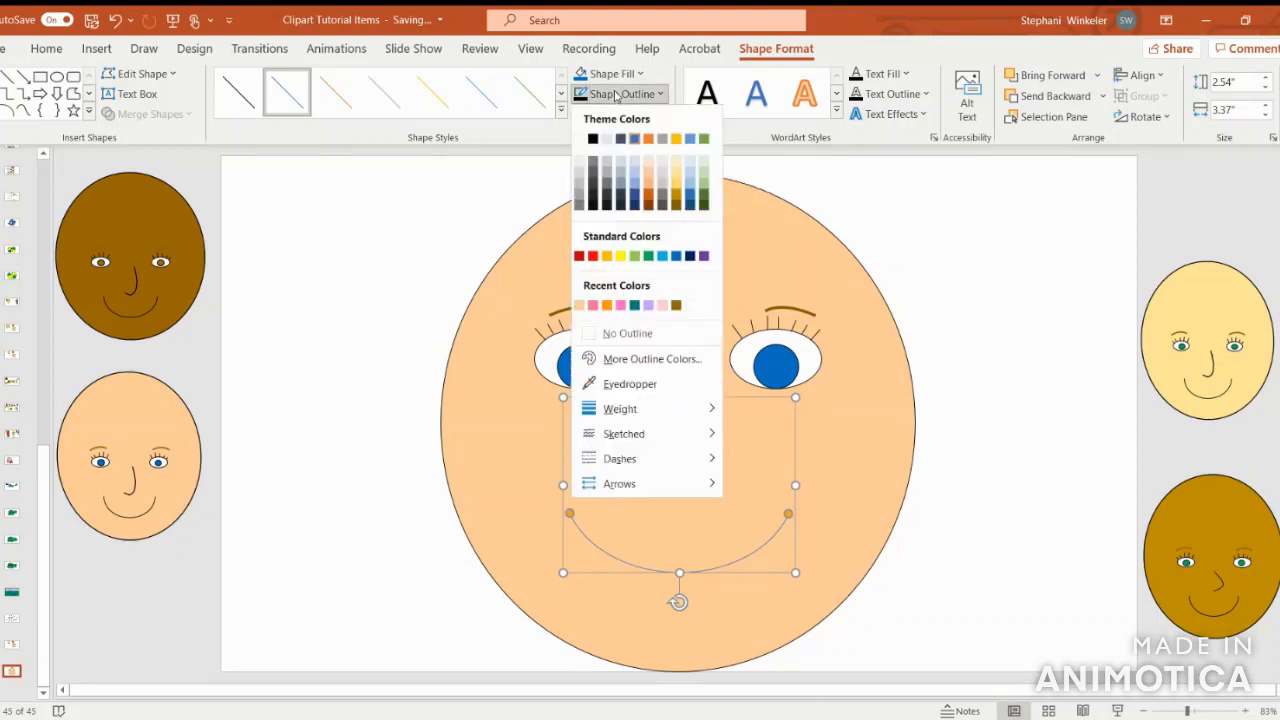
{"action": "mouse_move", "coordinate": [630, 408]}
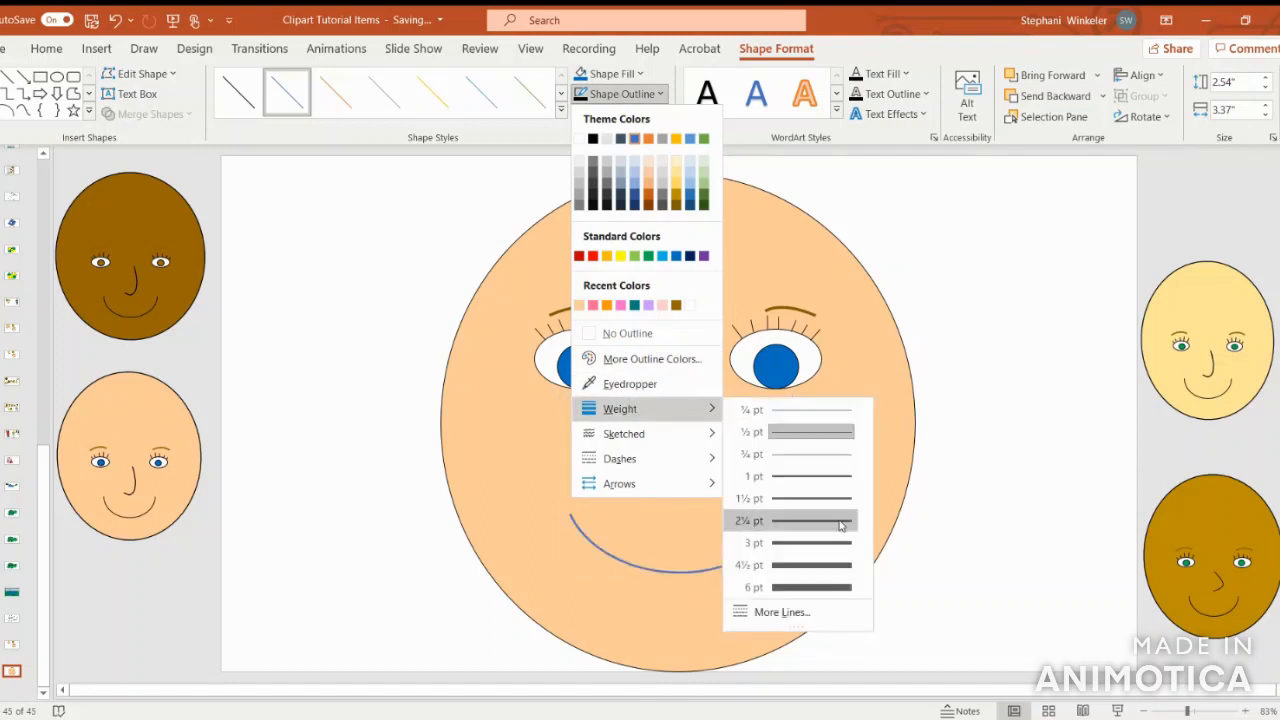
{"action": "left_click", "coordinate": [840, 524]}
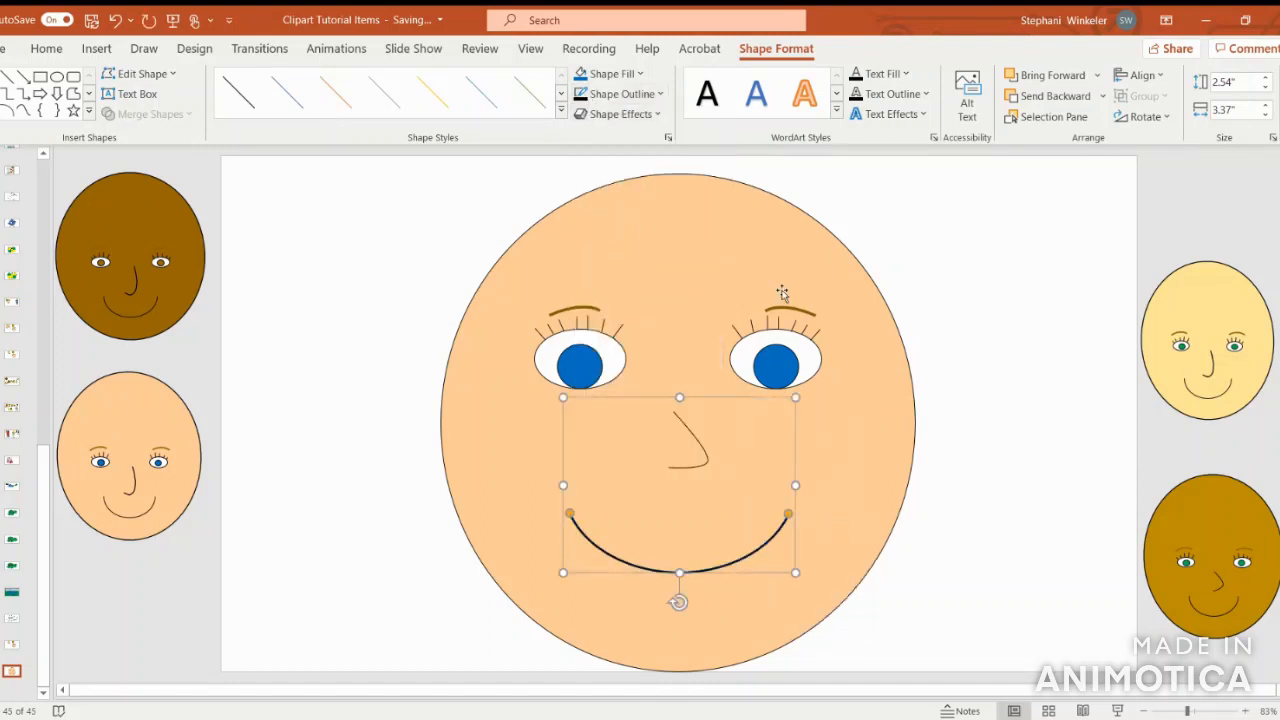
{"action": "left_click", "coordinate": [620, 94]}
{"action": "mouse_move", "coordinate": [664, 408]}
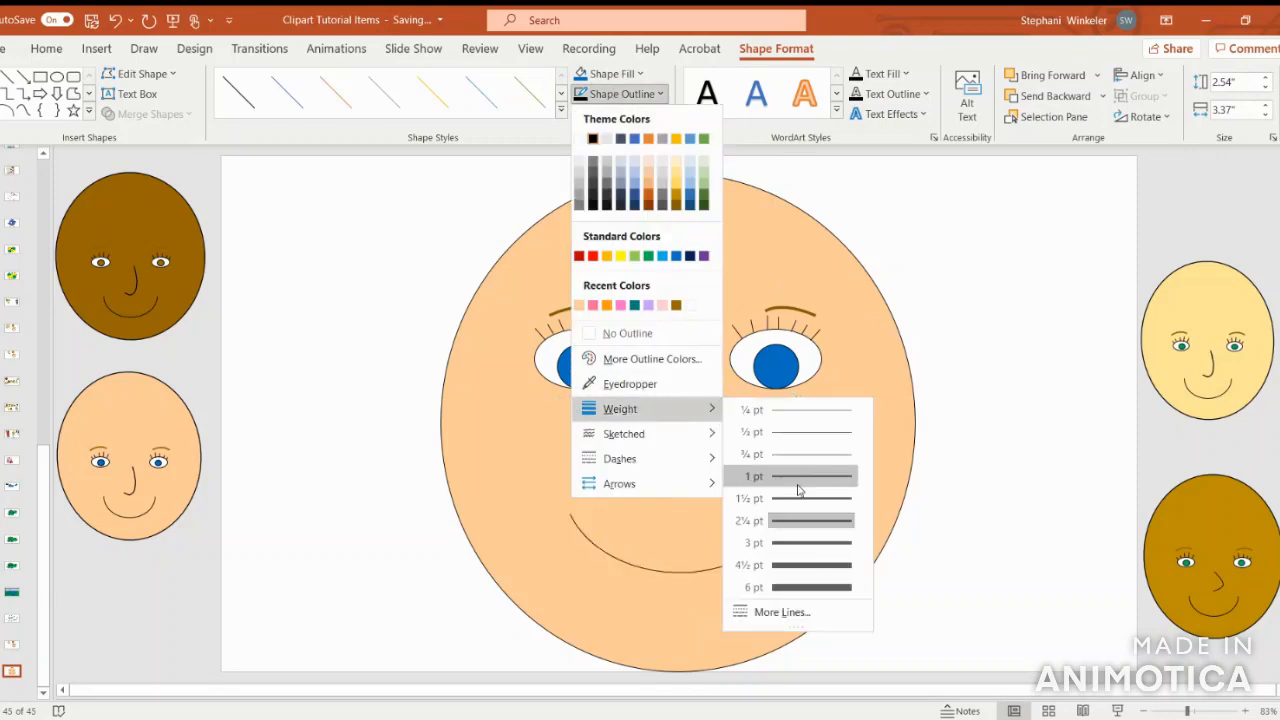
{"action": "left_click", "coordinate": [798, 490]}
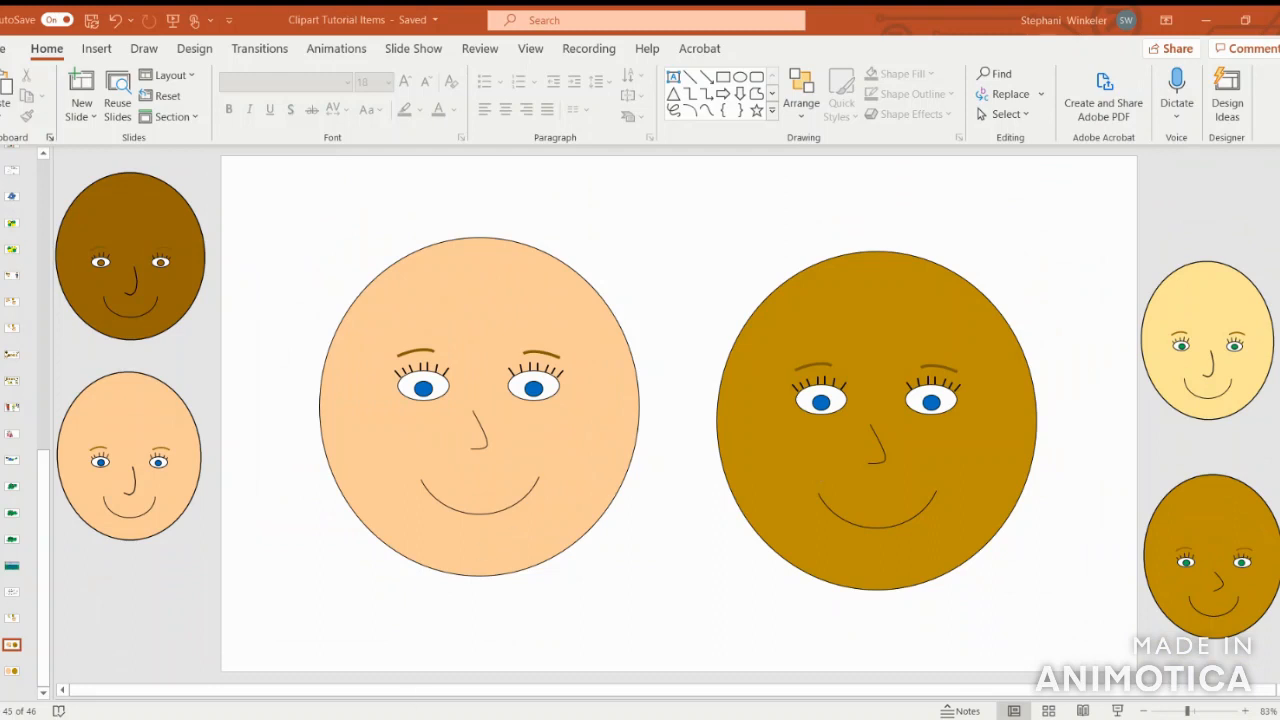
Step: Go to slide 46, shrink the light-skinned face picture to about a third of its size, and move it down and right
{"action": "left_click", "coordinate": [12, 671]}
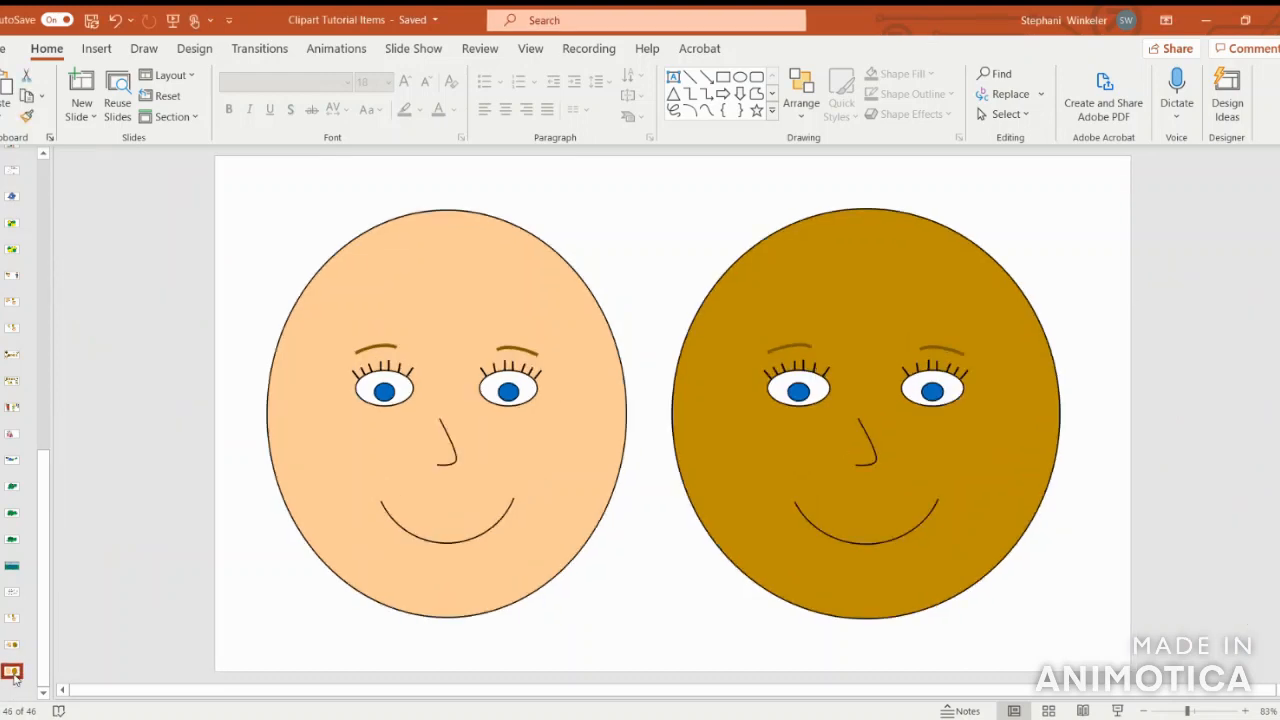
{"action": "left_click", "coordinate": [478, 332]}
{"action": "left_click_drag", "start_coordinate": [624, 618], "coordinate": [392, 276]}
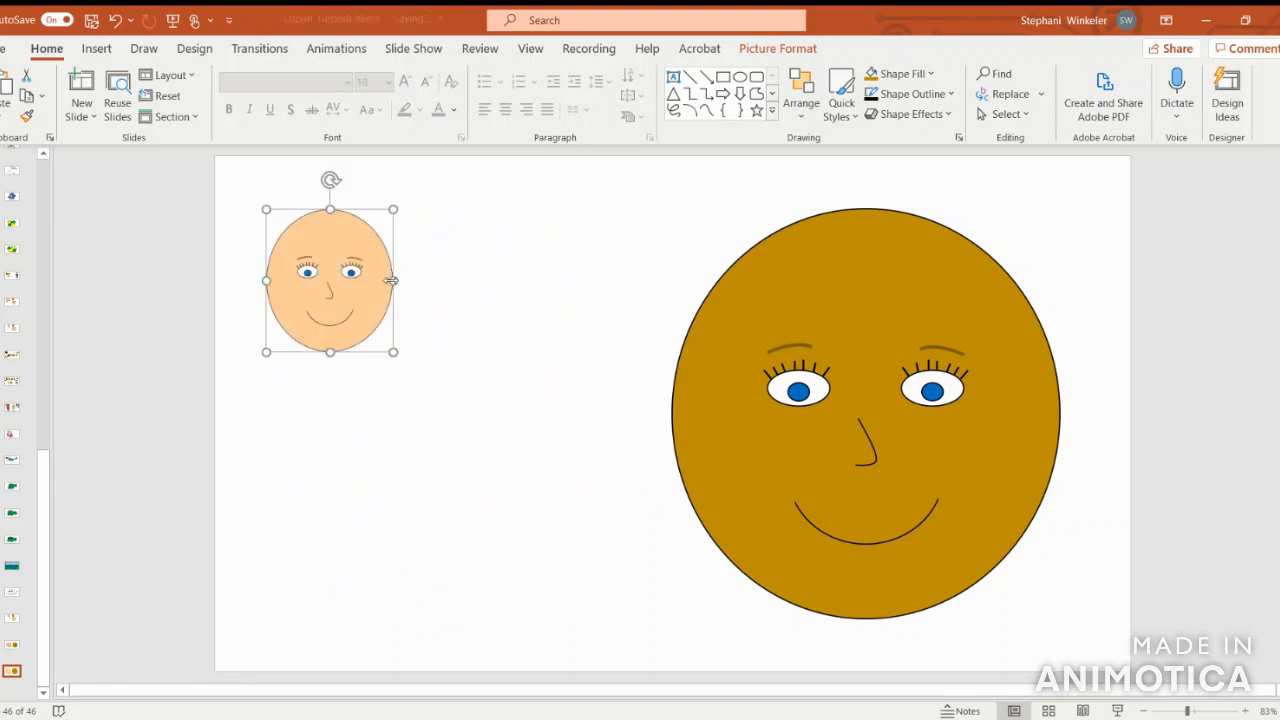
{"action": "left_click_drag", "start_coordinate": [351, 314], "coordinate": [418, 452]}
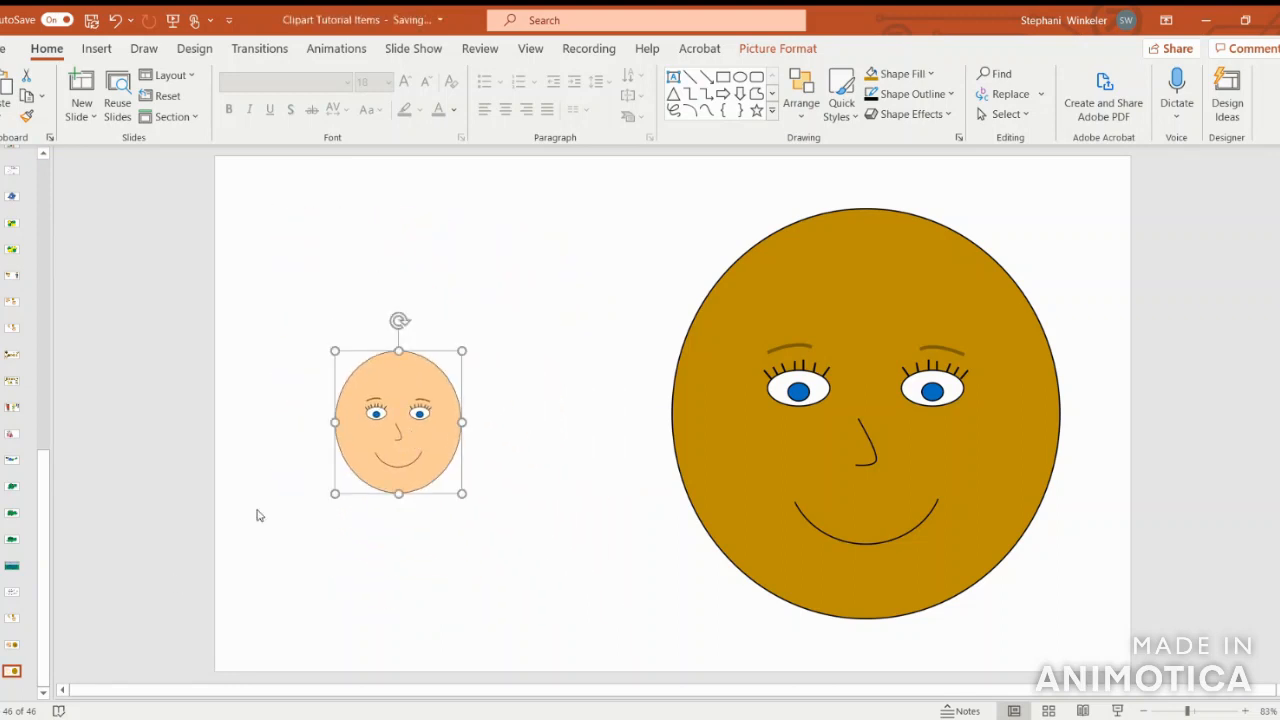
Step: Return to slide 45 and stretch the grouped light-skinned face slightly taller
{"action": "left_click", "coordinate": [22, 646]}
{"action": "left_click", "coordinate": [456, 331]}
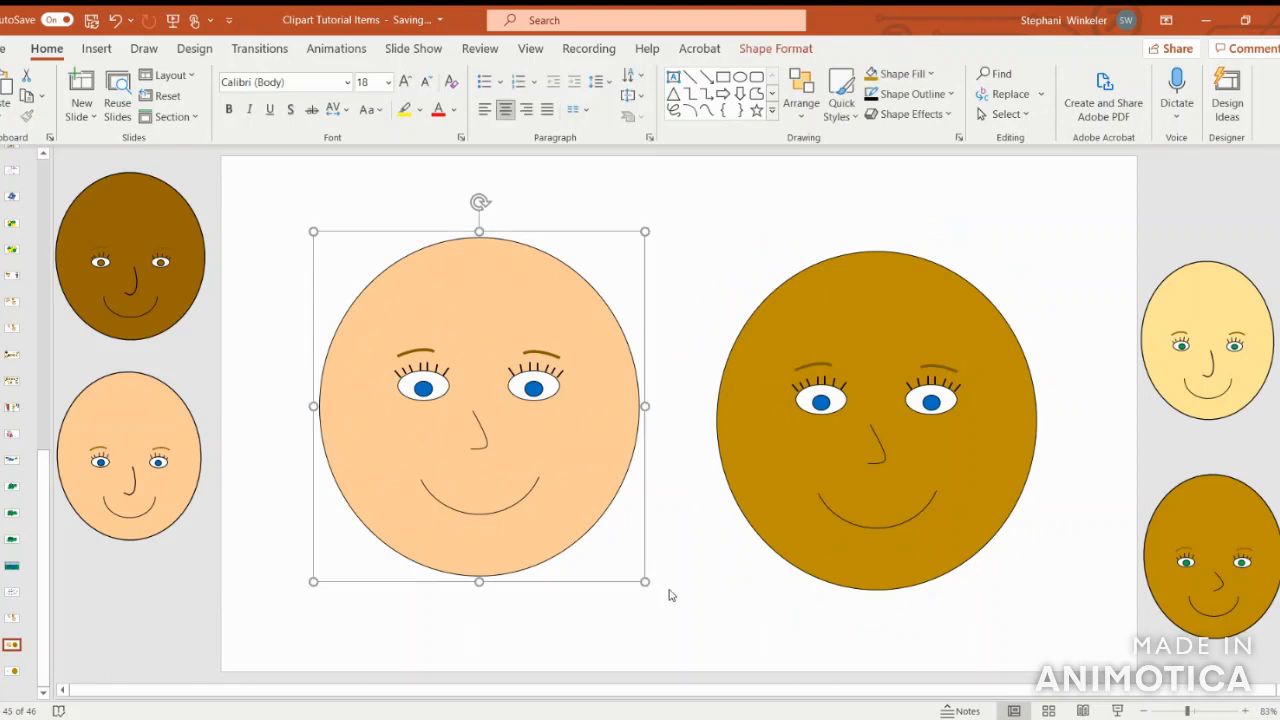
{"action": "mouse_move", "coordinate": [642, 581]}
{"action": "left_mouse_down"}
{"action": "mouse_move", "coordinate": [594, 489]}
{"action": "mouse_move", "coordinate": [417, 434]}
{"action": "mouse_move", "coordinate": [320, 457]}
{"action": "mouse_move", "coordinate": [446, 480]}
{"action": "mouse_move", "coordinate": [574, 480]}
{"action": "mouse_move", "coordinate": [649, 551]}
{"action": "mouse_move", "coordinate": [612, 551]}
{"action": "mouse_move", "coordinate": [642, 586]}
{"action": "left_mouse_up"}
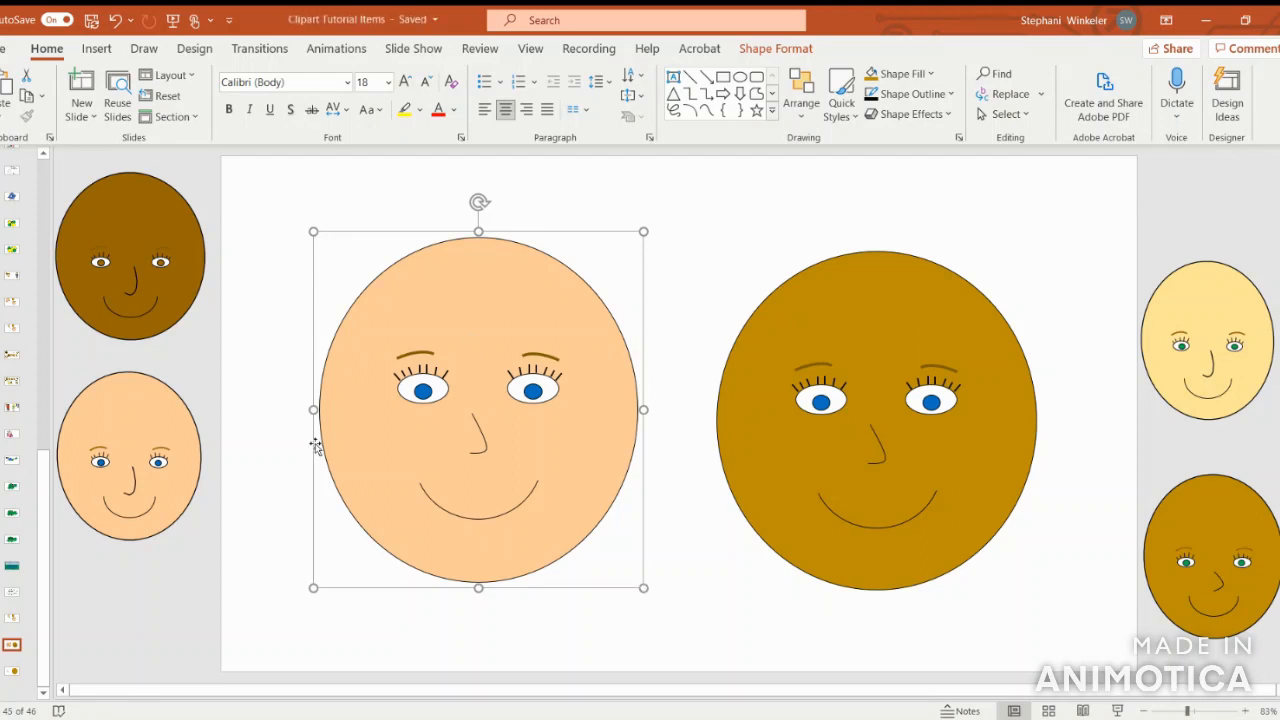
Step: On slide 46, enlarge the small light-skinned face picture to more than twice its size and position it beside the brown face
{"action": "left_click", "coordinate": [12, 670]}
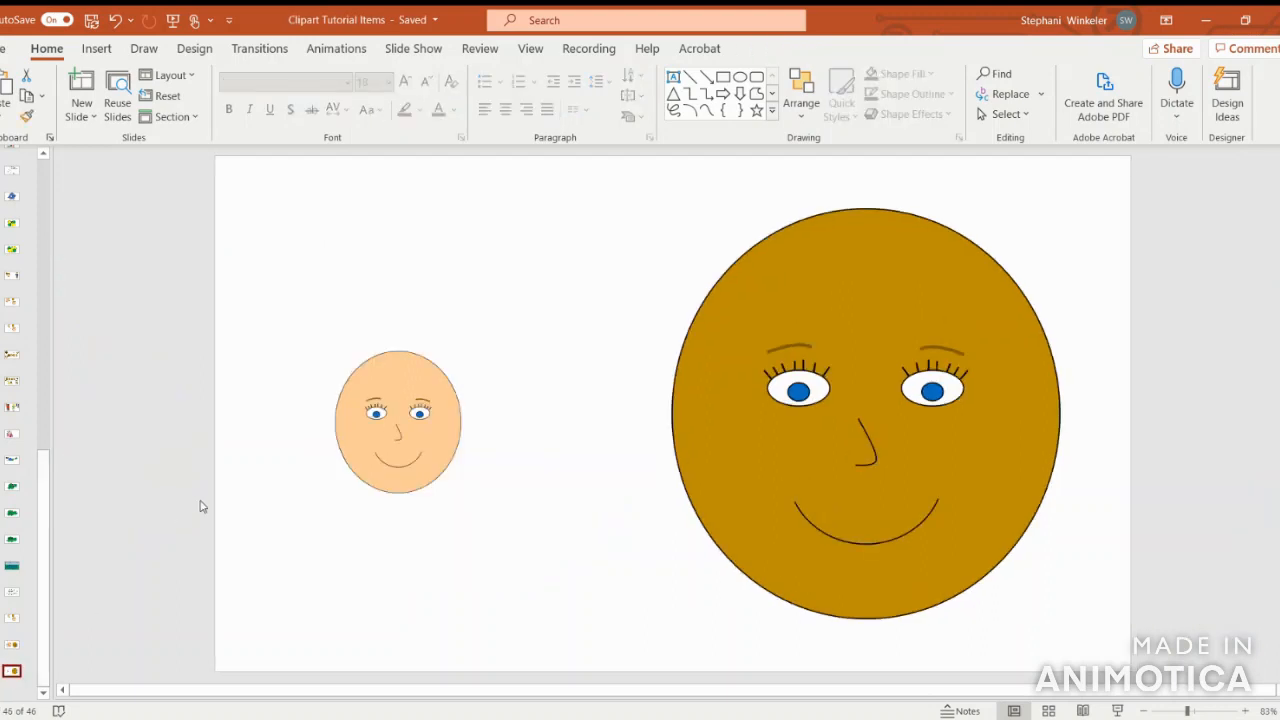
{"action": "left_click", "coordinate": [450, 360]}
{"action": "mouse_move", "coordinate": [460, 348]}
{"action": "left_mouse_down"}
{"action": "mouse_move", "coordinate": [491, 309]}
{"action": "mouse_move", "coordinate": [437, 351]}
{"action": "mouse_move", "coordinate": [451, 362]}
{"action": "left_mouse_up"}
{"action": "left_click_drag", "start_coordinate": [355, 443], "coordinate": [403, 428]}
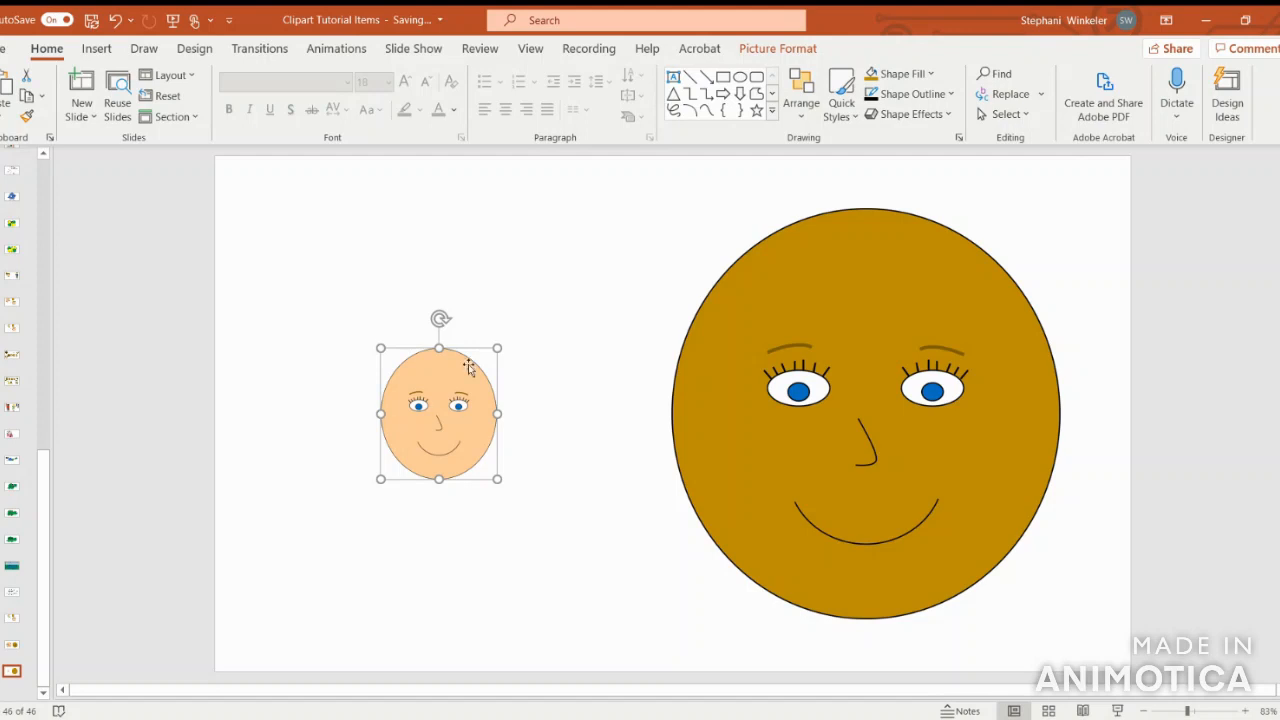
{"action": "left_click_drag", "start_coordinate": [497, 348], "coordinate": [651, 172]}
{"action": "left_click_drag", "start_coordinate": [577, 218], "coordinate": [499, 291]}
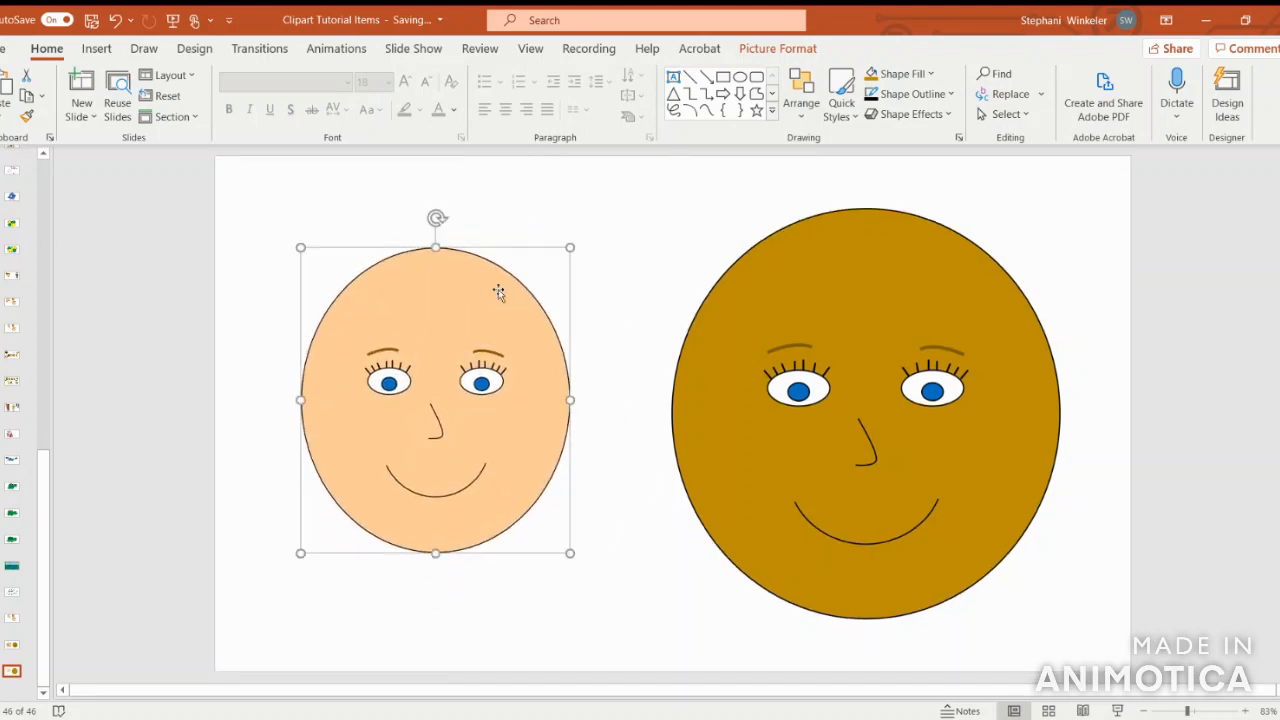